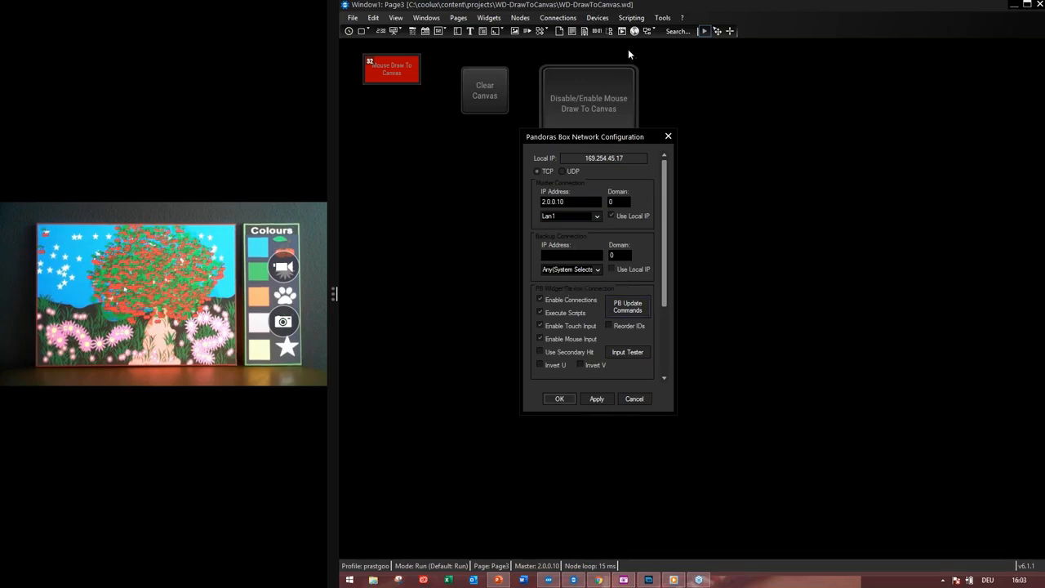
- Switch to Pandoras Box Manager, move the Network Configuration dialog aside and inspect the Widget Designer device's settings
{"action": "left_click", "coordinate": [550, 580]}
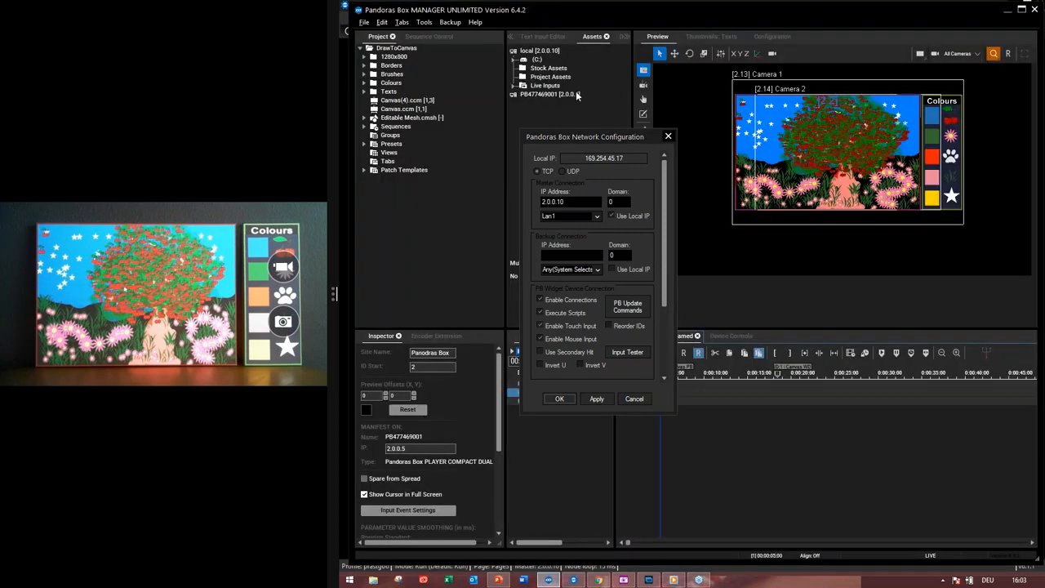
{"action": "left_click_drag", "start_coordinate": [571, 136], "coordinate": [764, 137]}
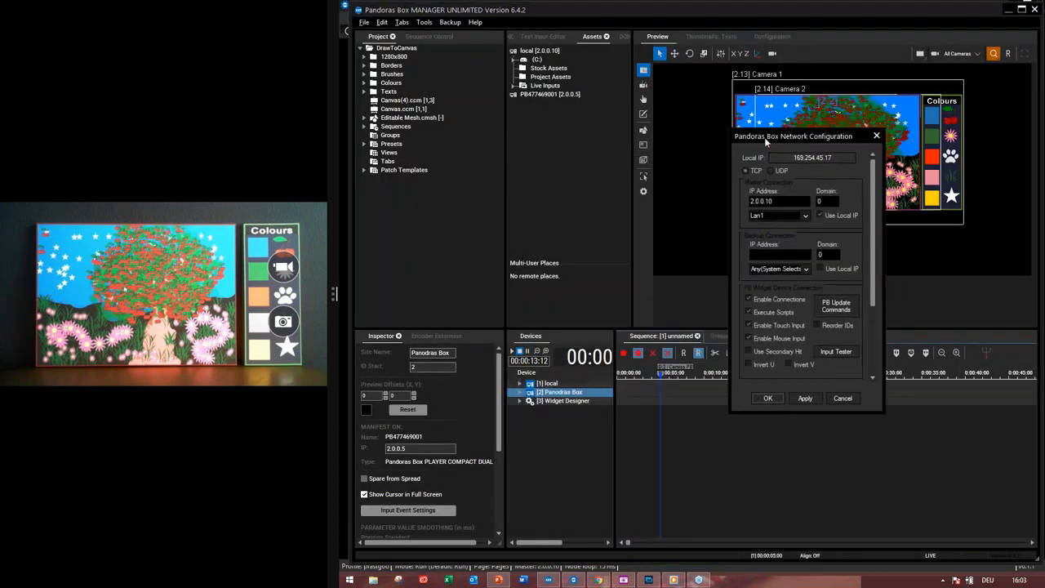
{"action": "left_click", "coordinate": [564, 401]}
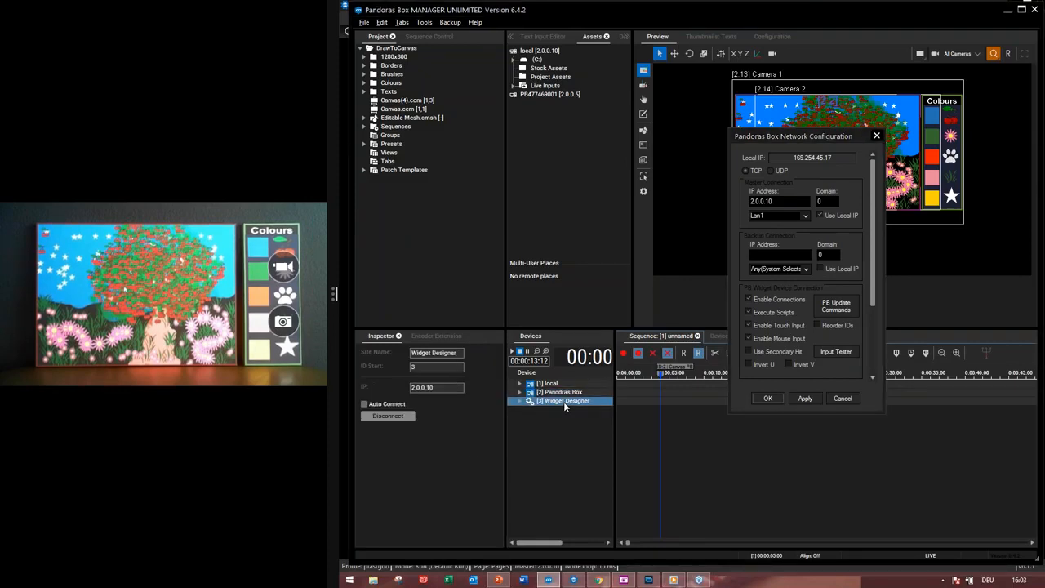
- Locate Widget Designer.clib in the Widget Designer folder of the device types
{"action": "left_click", "coordinate": [627, 38]}
{"action": "left_click", "coordinate": [565, 32]}
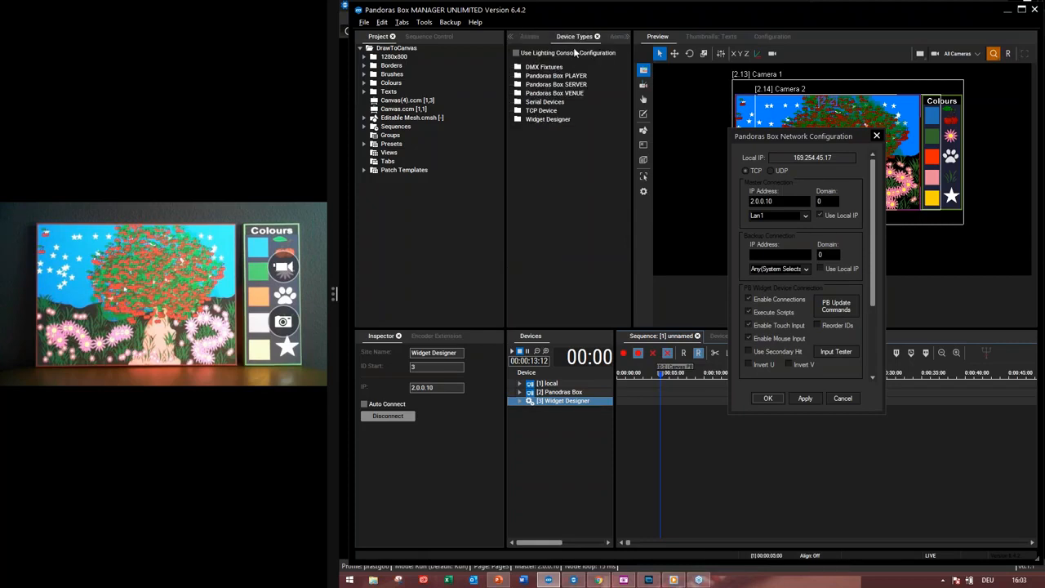
{"action": "double_click", "coordinate": [551, 121]}
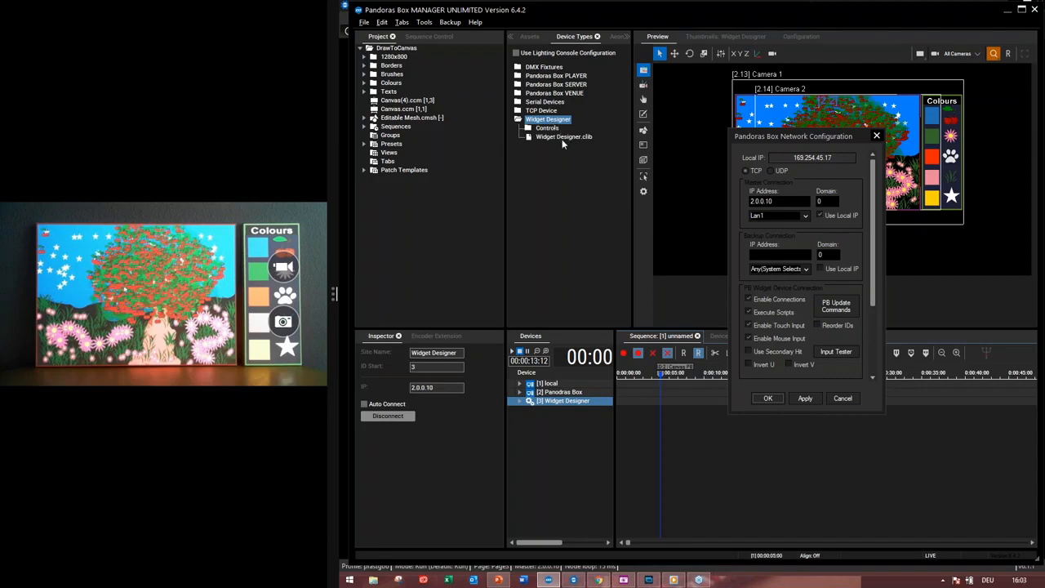
{"action": "left_click", "coordinate": [562, 137]}
- Review the Widget Designer device's connection settings and dismiss the Pandoras Box Network Configuration dialog without applying changes
{"action": "left_click", "coordinate": [576, 405]}
{"action": "left_click", "coordinate": [397, 419]}
{"action": "left_click", "coordinate": [385, 419]}
{"action": "left_click", "coordinate": [843, 397]}
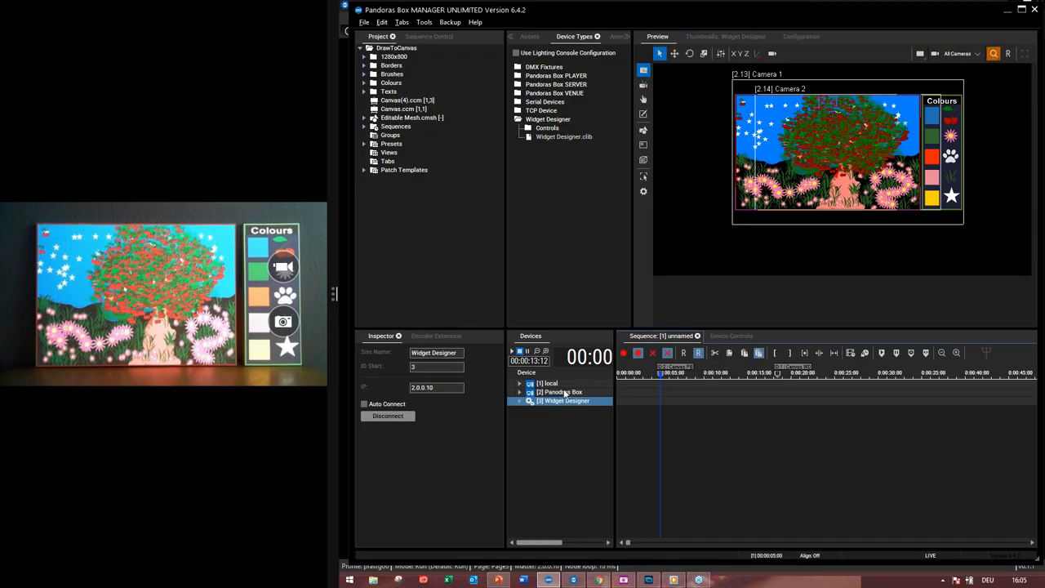
- Expand the Pandoras Box device's layers and move the playhead to the cue at 00:00:18:12, where Canvas.ccm starts
{"action": "double_click", "coordinate": [565, 393]}
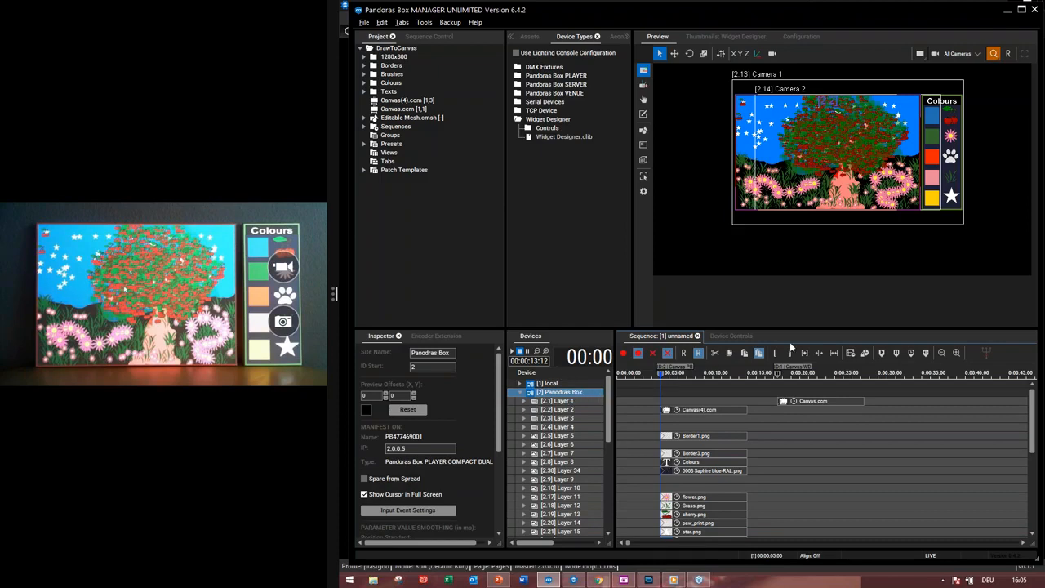
{"action": "left_click", "coordinate": [766, 372]}
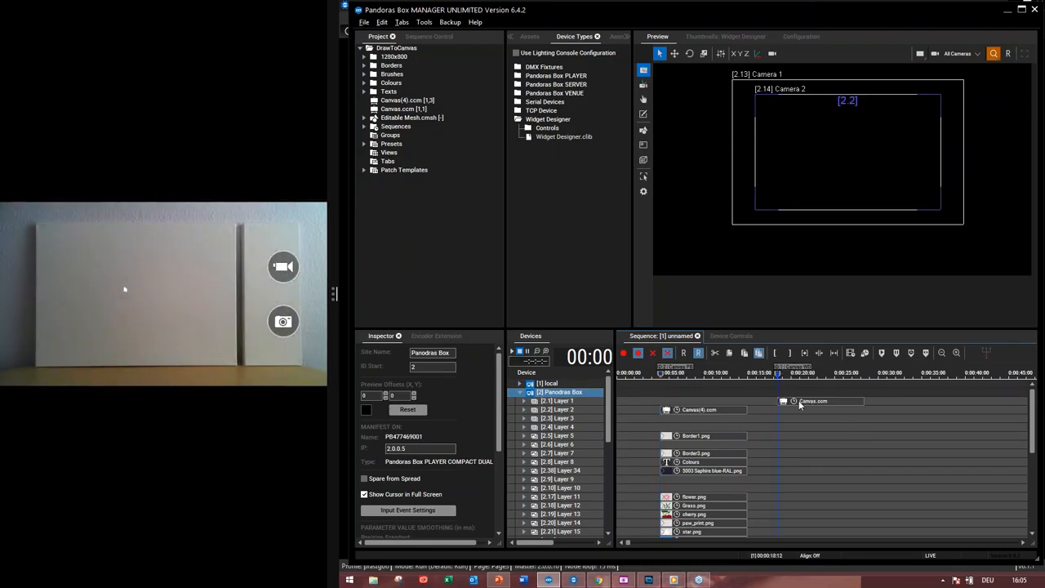
- Select Canvas.ccm in the project and enlarge the Inspector to display all of its settings
{"action": "left_click", "coordinate": [416, 110]}
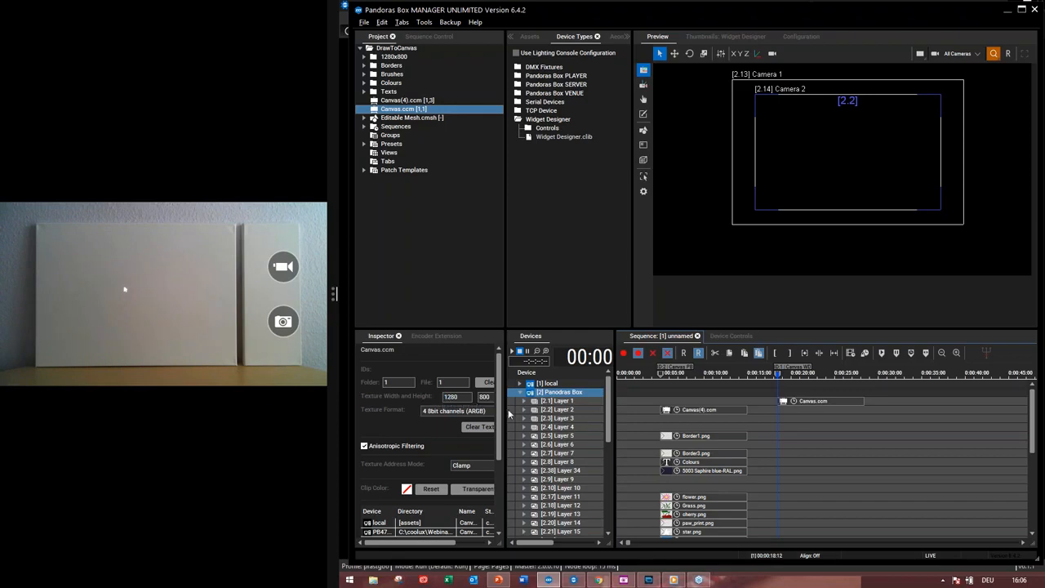
{"action": "left_click_drag", "start_coordinate": [504, 413], "coordinate": [537, 408]}
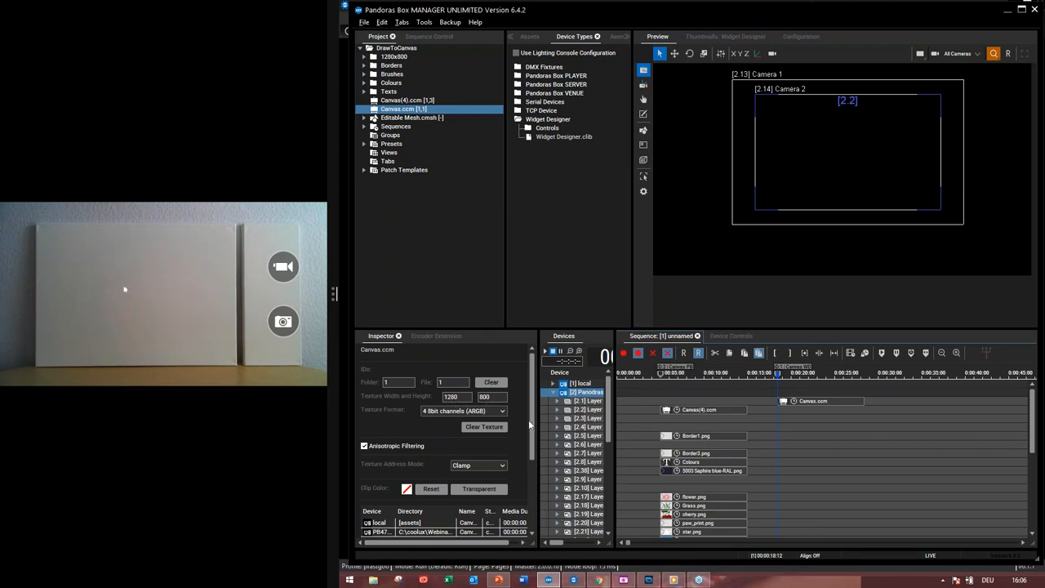
{"action": "left_click_drag", "start_coordinate": [531, 419], "coordinate": [536, 396]}
{"action": "left_click_drag", "start_coordinate": [556, 329], "coordinate": [555, 290]}
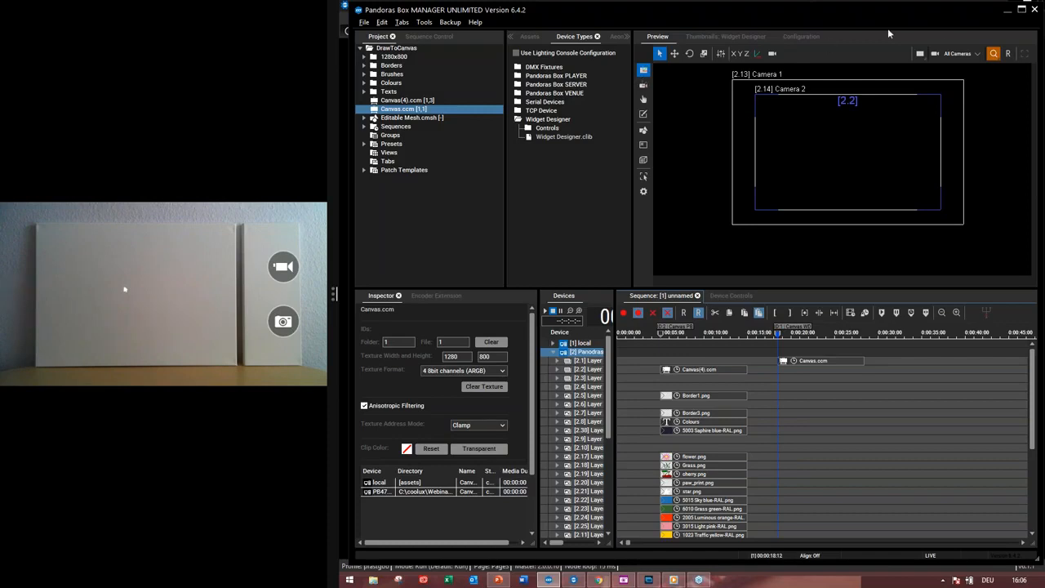
- Preview Output 1 and display its warping grid for both canvas surfaces
{"action": "left_click", "coordinate": [953, 56]}
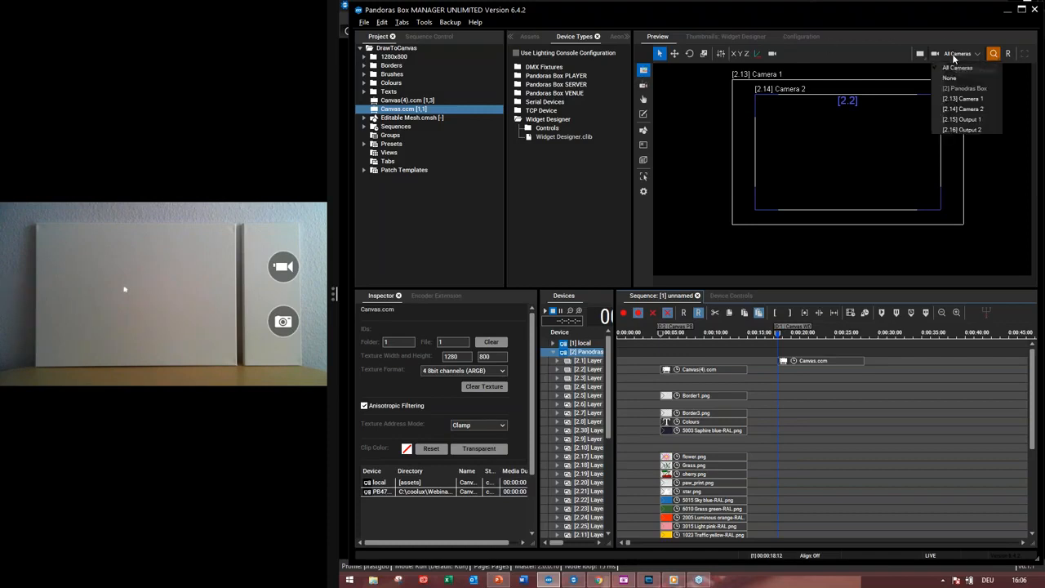
{"action": "left_click", "coordinate": [960, 120]}
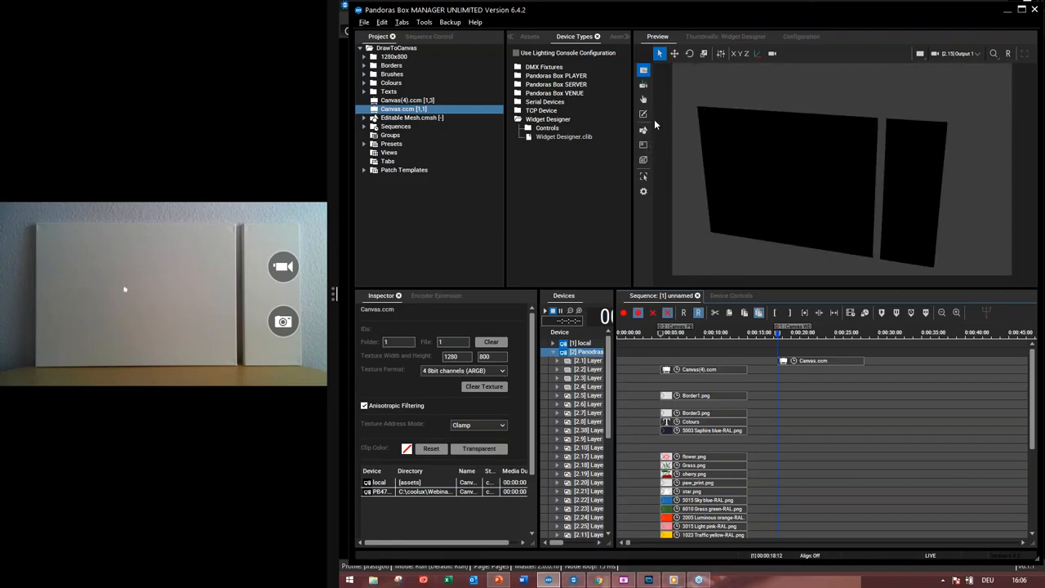
{"action": "left_click", "coordinate": [644, 131]}
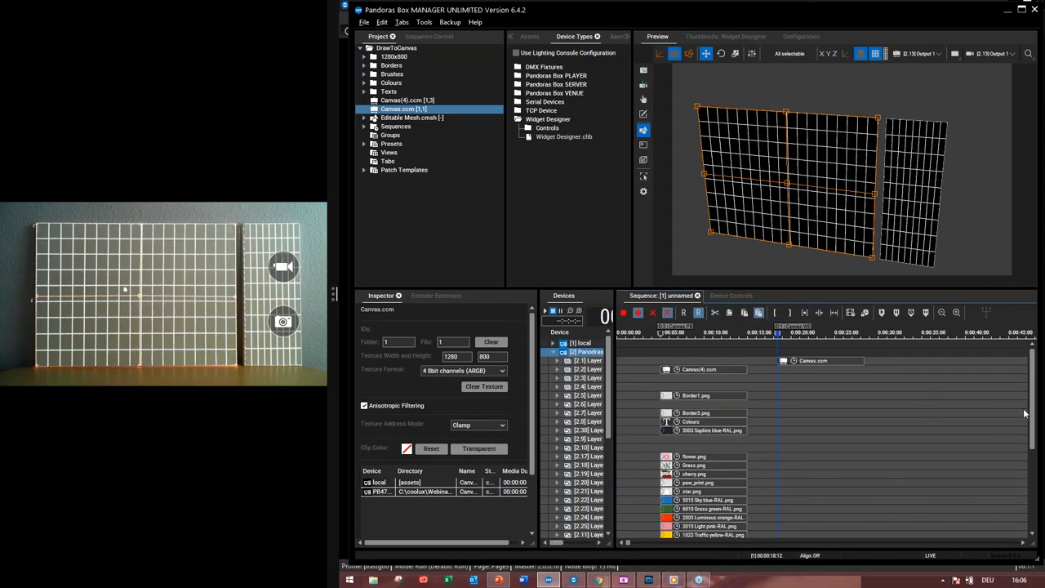
- Load Geometry.png from the 1280x800 project folder onto Layer 28 of the Pandoras Box device
{"action": "left_click_drag", "start_coordinate": [1031, 414], "coordinate": [916, 503]}
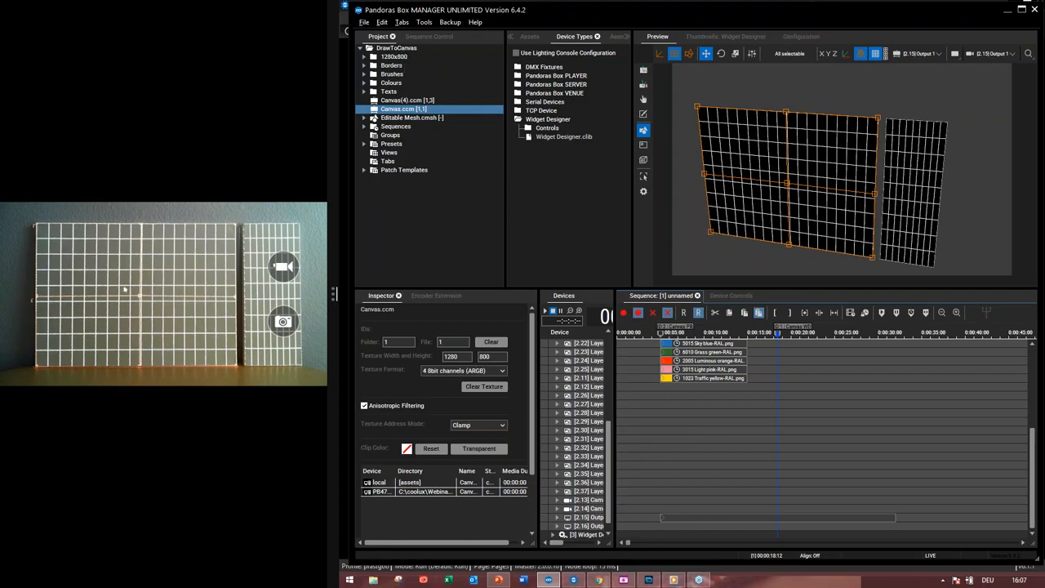
{"action": "double_click", "coordinate": [398, 59]}
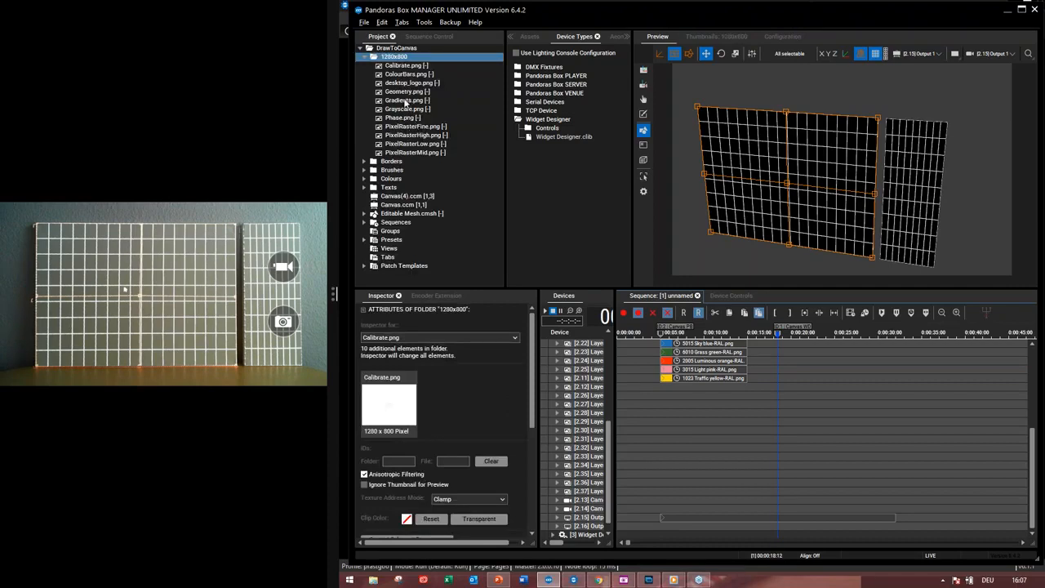
{"action": "left_click", "coordinate": [404, 91]}
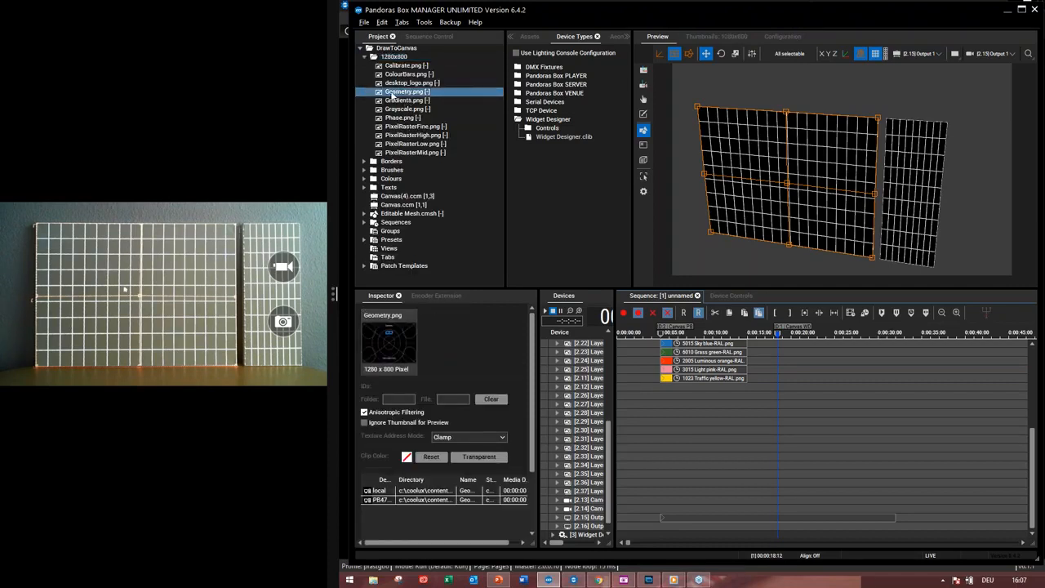
{"action": "left_click_drag", "start_coordinate": [404, 92], "coordinate": [591, 448]}
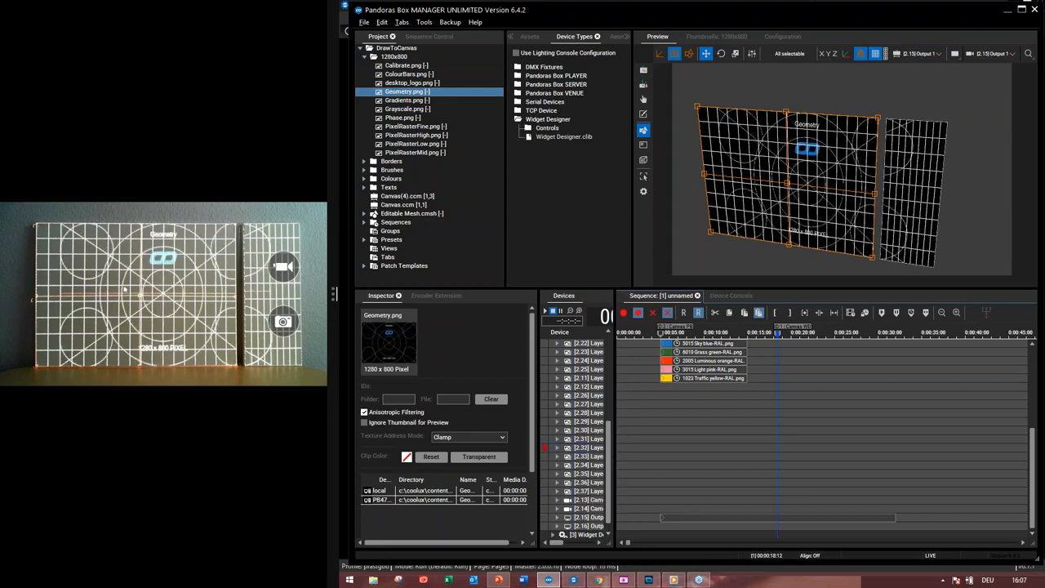
{"action": "left_click", "coordinate": [590, 448]}
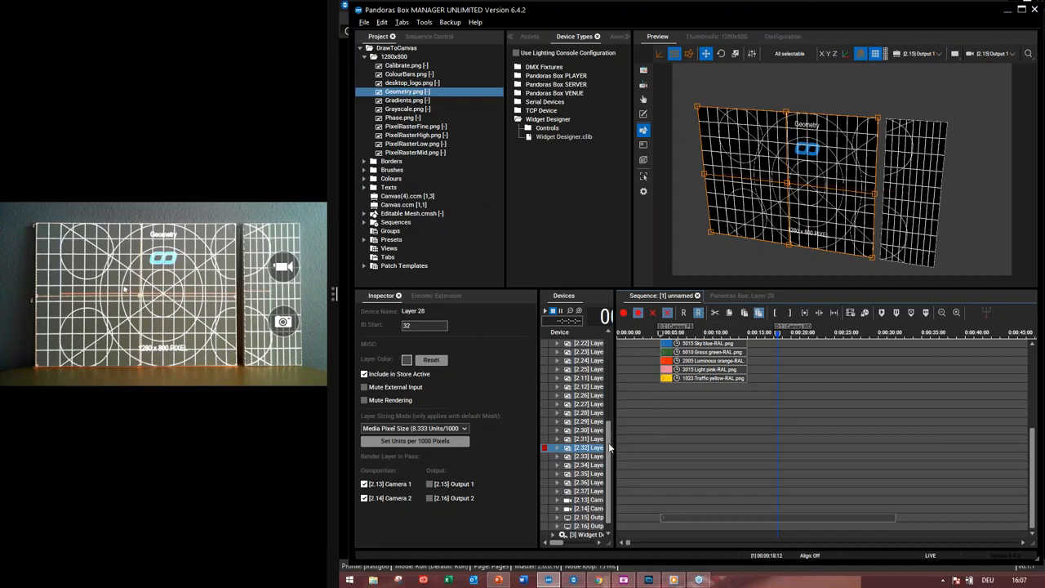
- View the test pattern on Output 1 without the warping grid, and display it in Planar UV Mapping Mode
{"action": "scroll", "coordinate": [609, 464], "scroll_direction": "down", "scroll_amount": 1}
{"action": "scroll", "coordinate": [610, 440], "scroll_direction": "up", "scroll_amount": 1}
{"action": "left_click", "coordinate": [981, 55]}
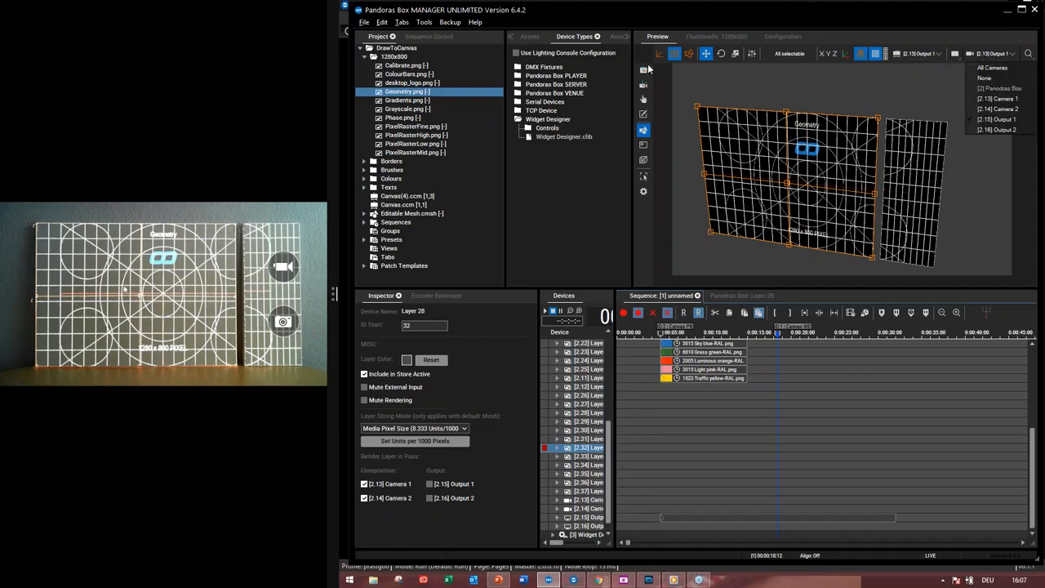
{"action": "left_click", "coordinate": [645, 69]}
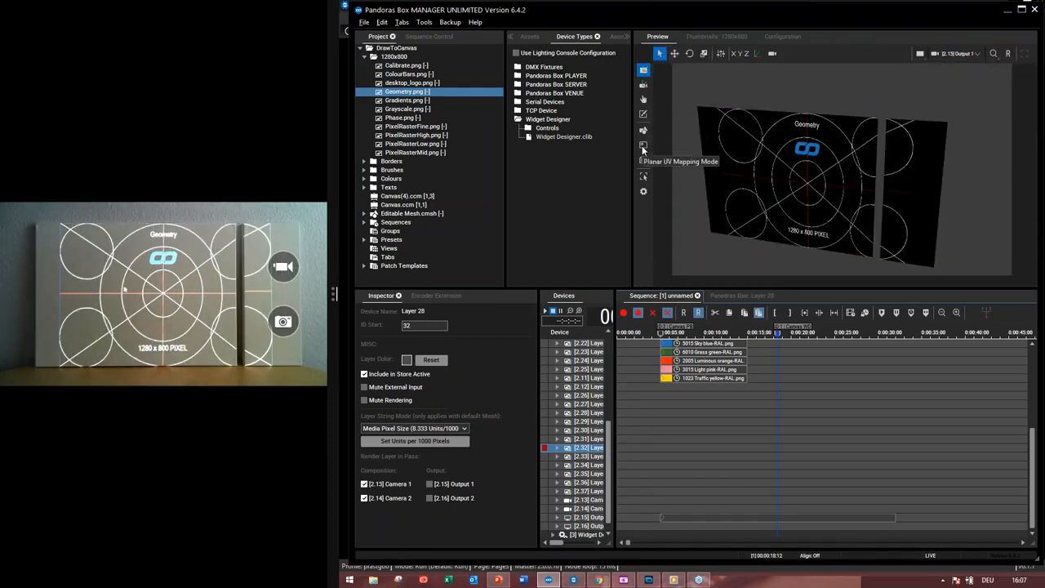
{"action": "left_click", "coordinate": [643, 147]}
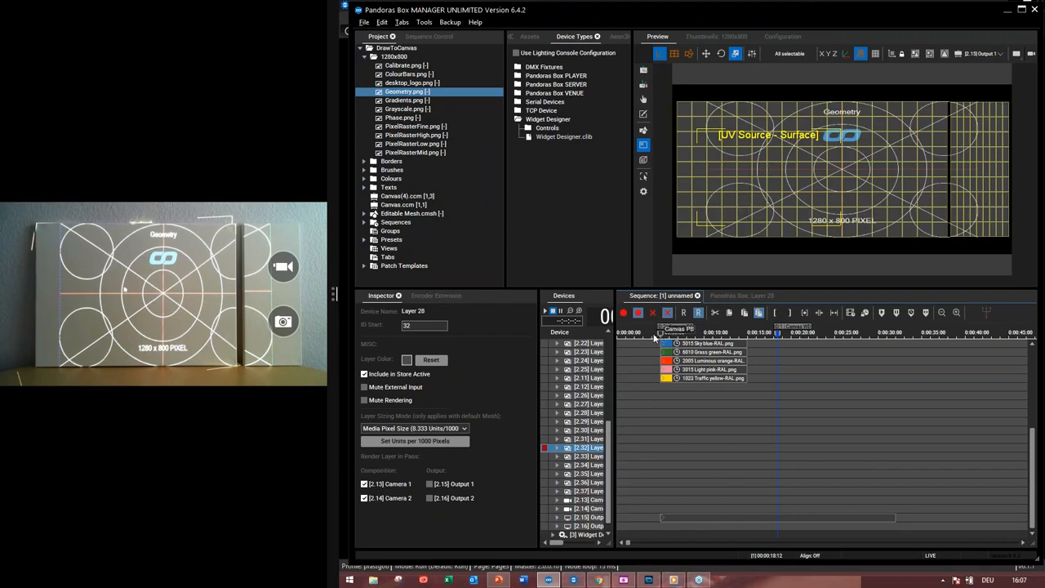
- Clear the Geometry.png test pattern from Layer 28
{"action": "right_click", "coordinate": [597, 448]}
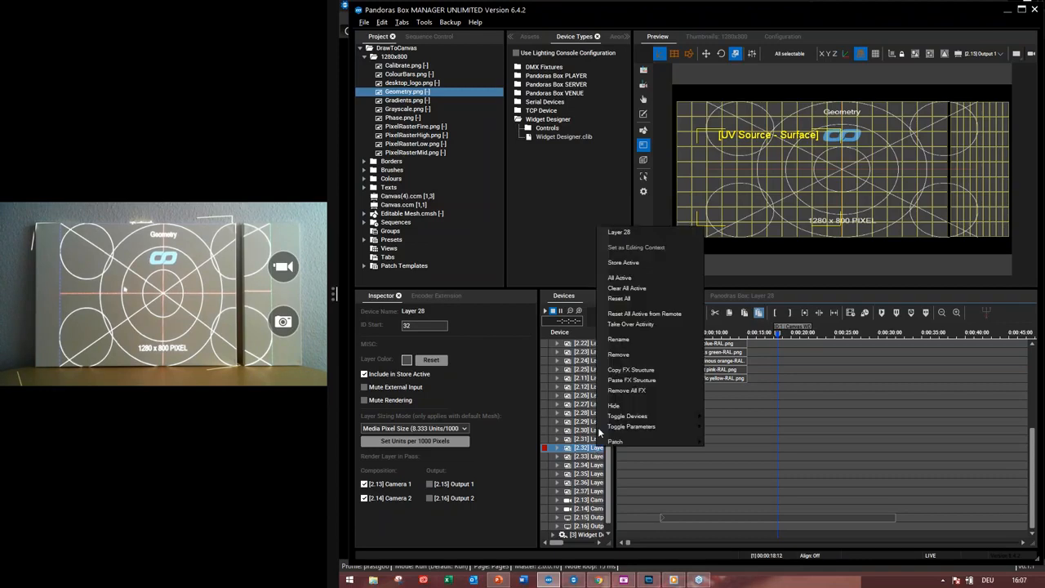
{"action": "left_click", "coordinate": [627, 298]}
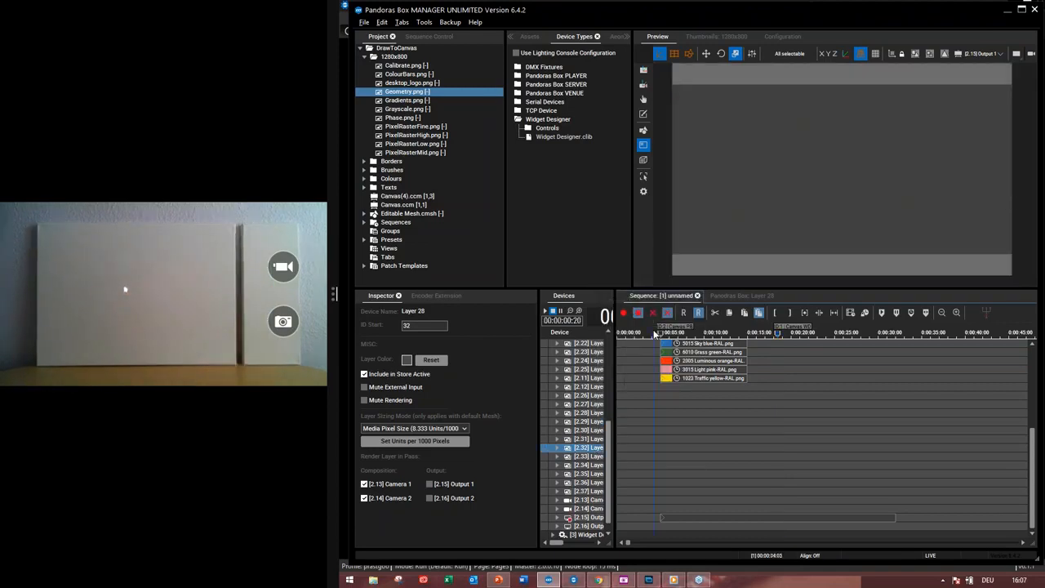
- Move the playhead to the Canvas PB cue at 00:00:05:00 and compare the artwork on Output 1 with its Planar UV Mapping view
{"action": "left_click", "coordinate": [658, 332]}
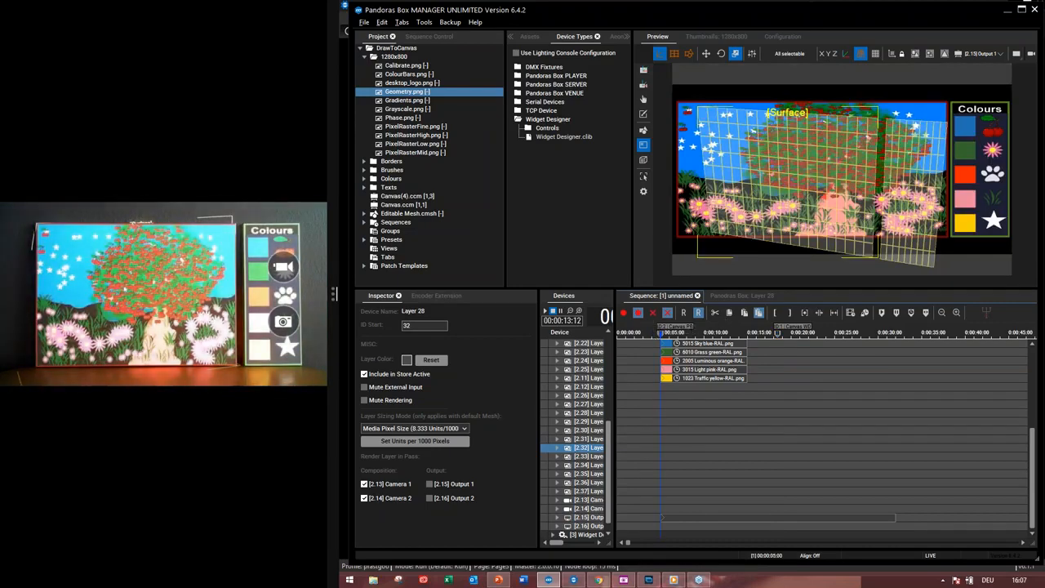
{"action": "left_click", "coordinate": [643, 70]}
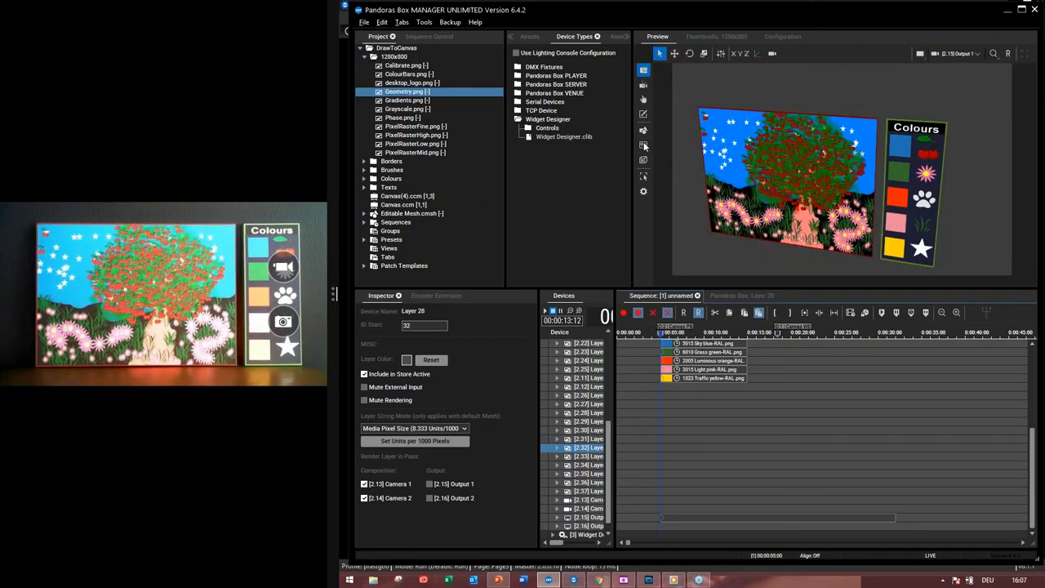
{"action": "left_click", "coordinate": [644, 146]}
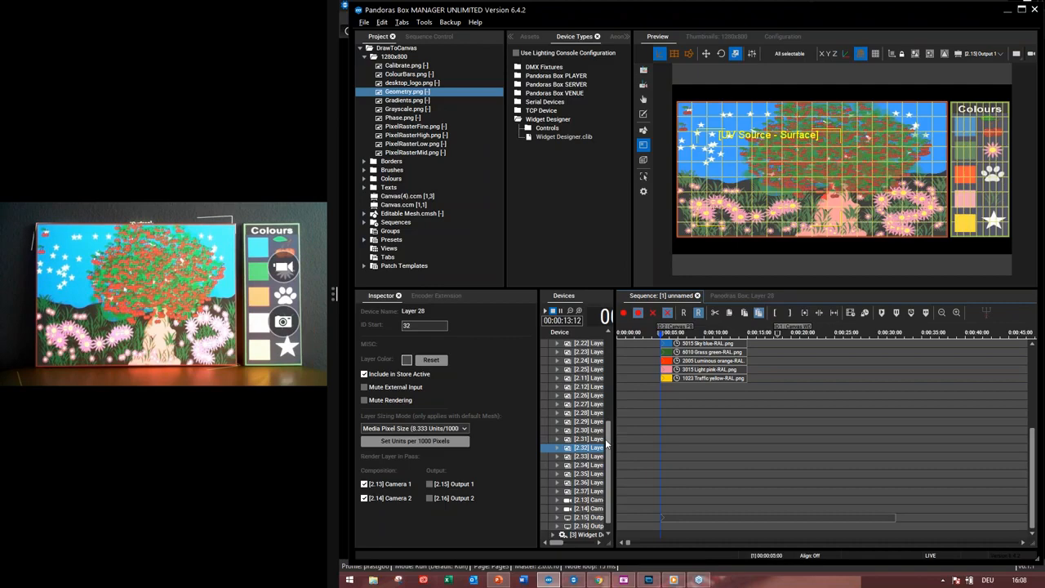
- Widen the Devices list to reveal the full layer names and look through the Pandoras Box layers
{"action": "left_click_drag", "start_coordinate": [606, 442], "coordinate": [607, 343]}
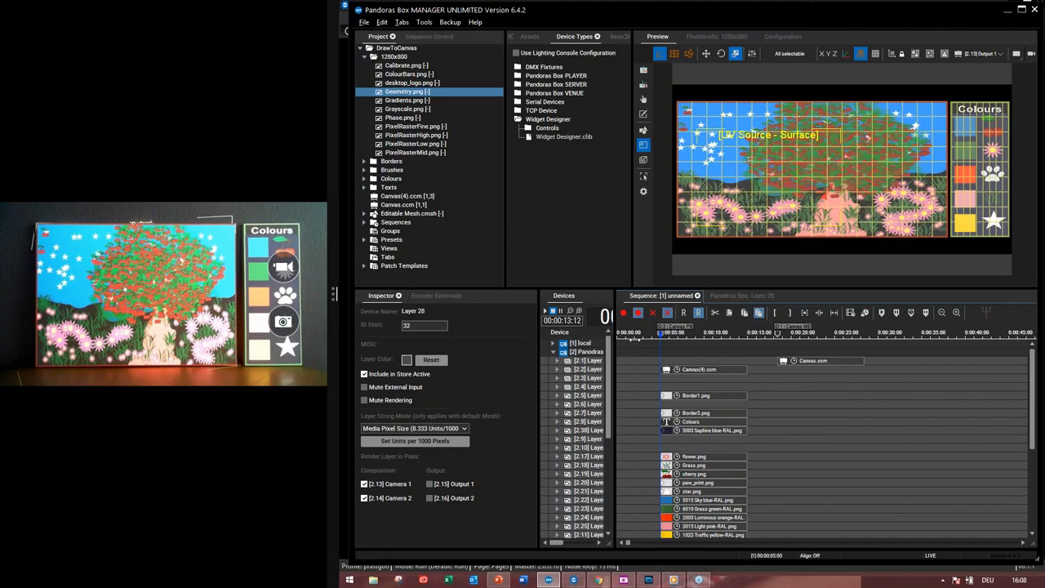
{"action": "left_click_drag", "start_coordinate": [614, 342], "coordinate": [634, 341]}
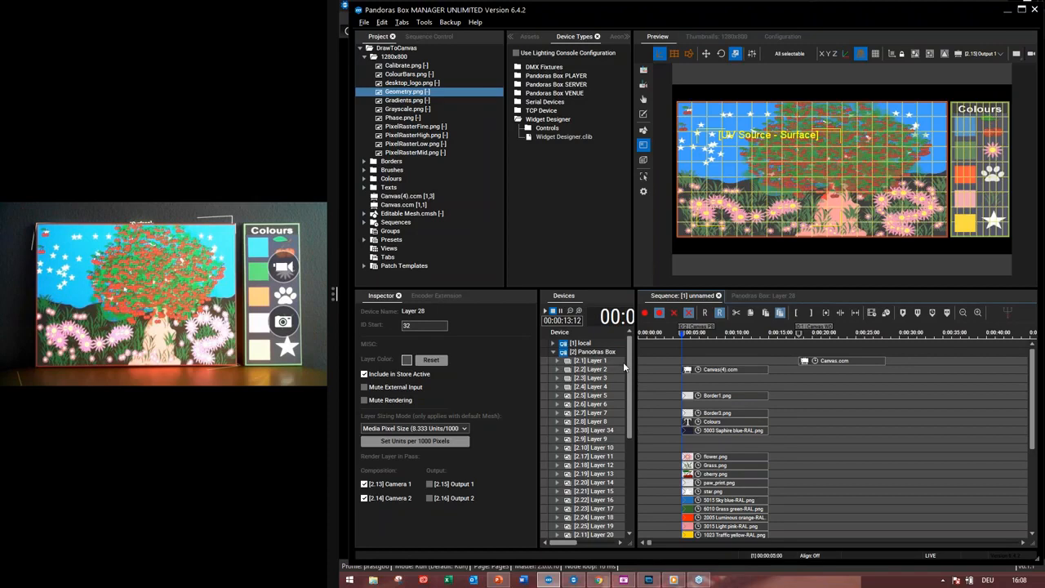
{"action": "scroll", "coordinate": [631, 390], "scroll_direction": "down", "scroll_amount": 3}
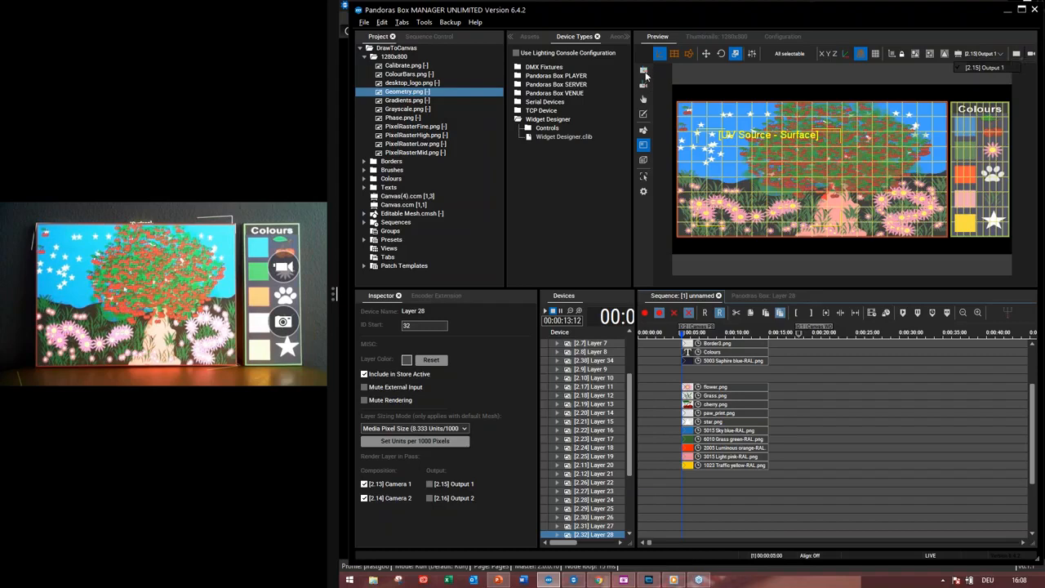
- Leave Planar UV Mapping Mode and set the preview to All Cameras
{"action": "left_click", "coordinate": [979, 51]}
{"action": "left_click", "coordinate": [957, 52]}
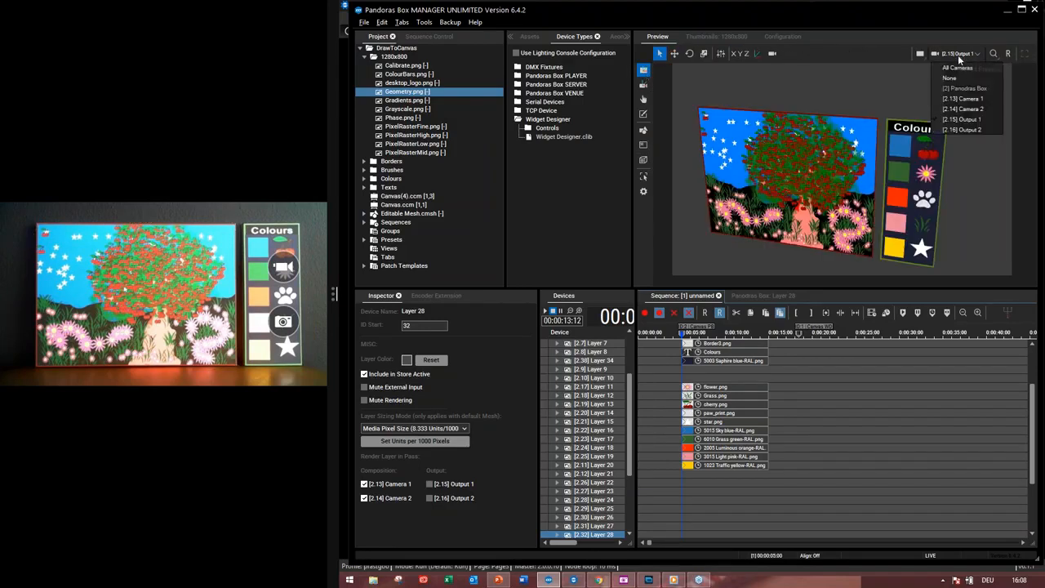
{"action": "left_click", "coordinate": [960, 68]}
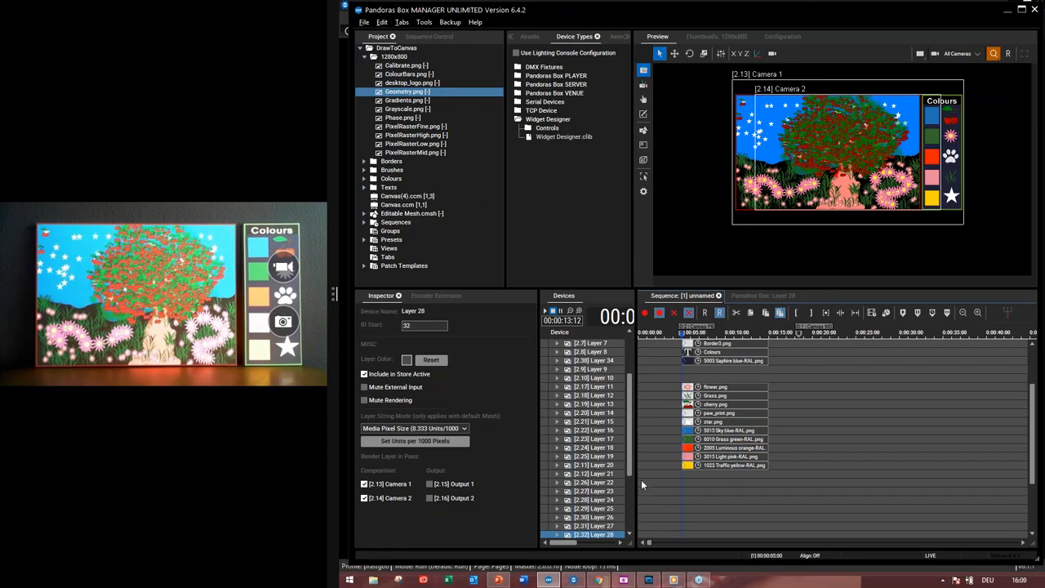
- Select Camera 1 and examine its Composition Render Target Size settings
{"action": "scroll", "coordinate": [625, 474], "scroll_direction": "down", "scroll_amount": 4}
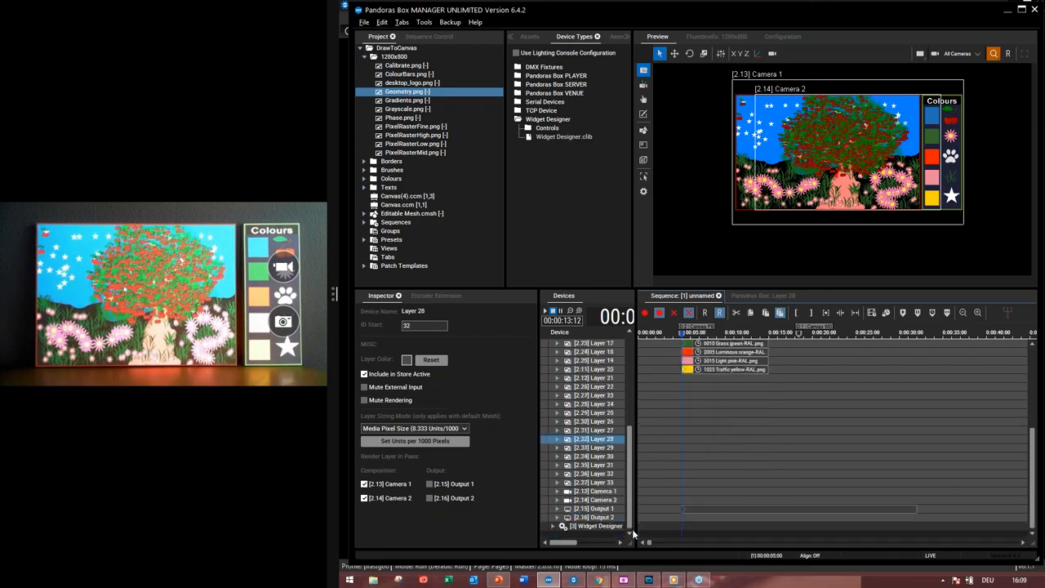
{"action": "left_click", "coordinate": [602, 492]}
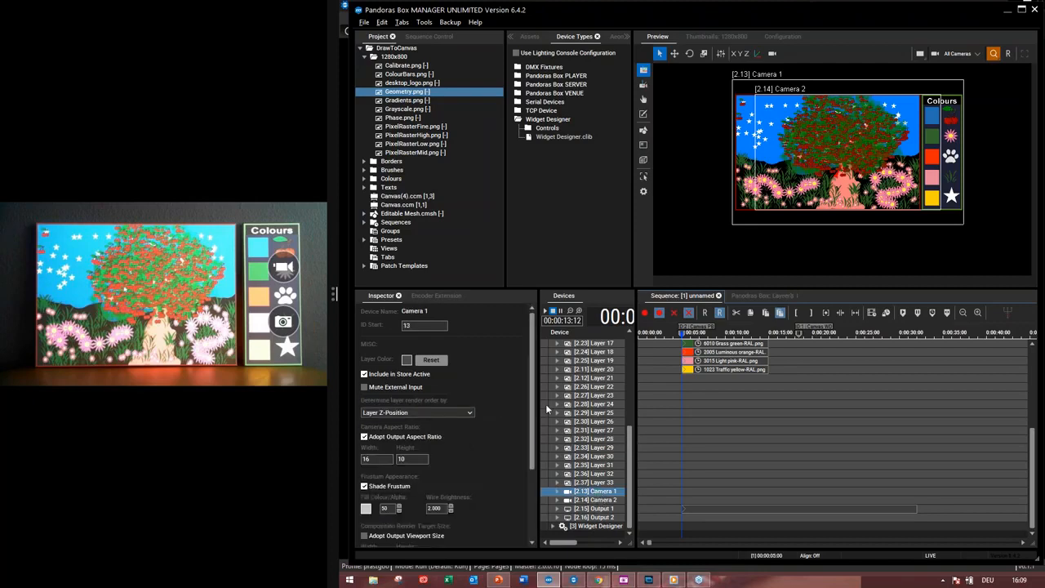
{"action": "left_click_drag", "start_coordinate": [531, 412], "coordinate": [533, 478]}
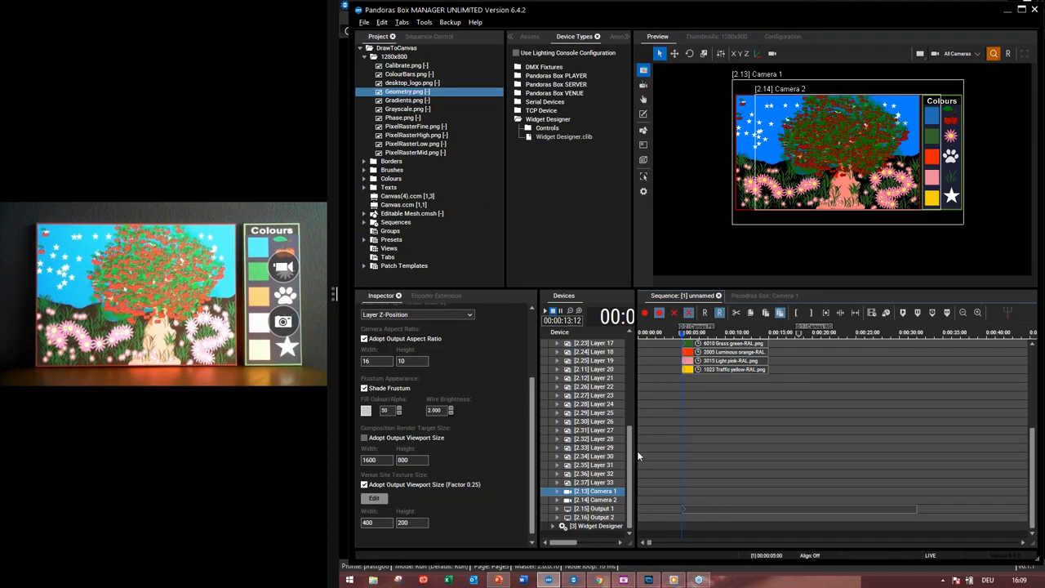
- Switch to the Widget Designer project and look through the available node categories
{"action": "scroll", "coordinate": [627, 435], "scroll_direction": "up", "scroll_amount": 2}
{"action": "scroll", "coordinate": [627, 435], "scroll_direction": "down", "scroll_amount": 2}
{"action": "mouse_move", "coordinate": [574, 580]}
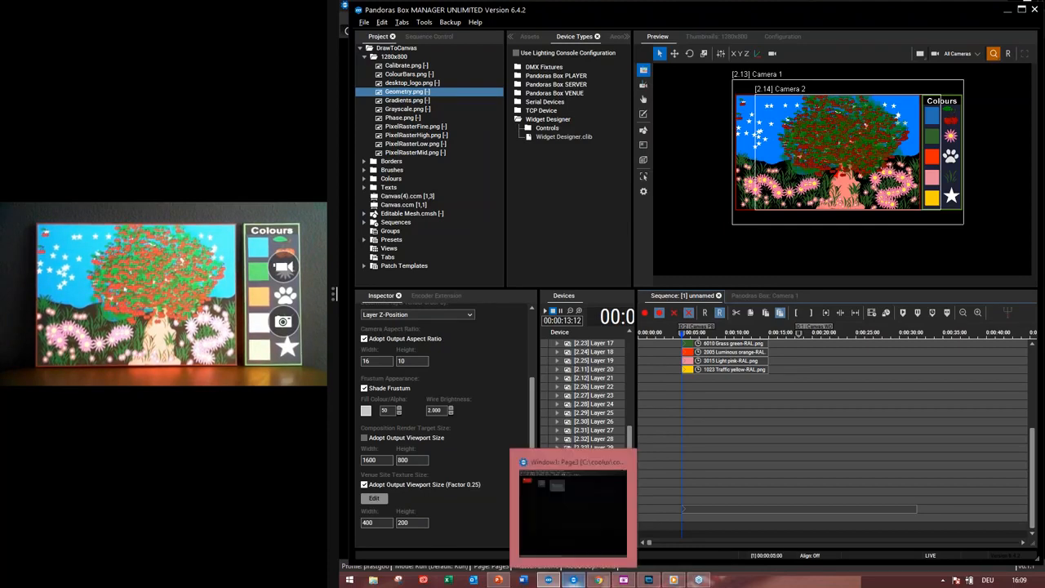
{"action": "left_click", "coordinate": [571, 506]}
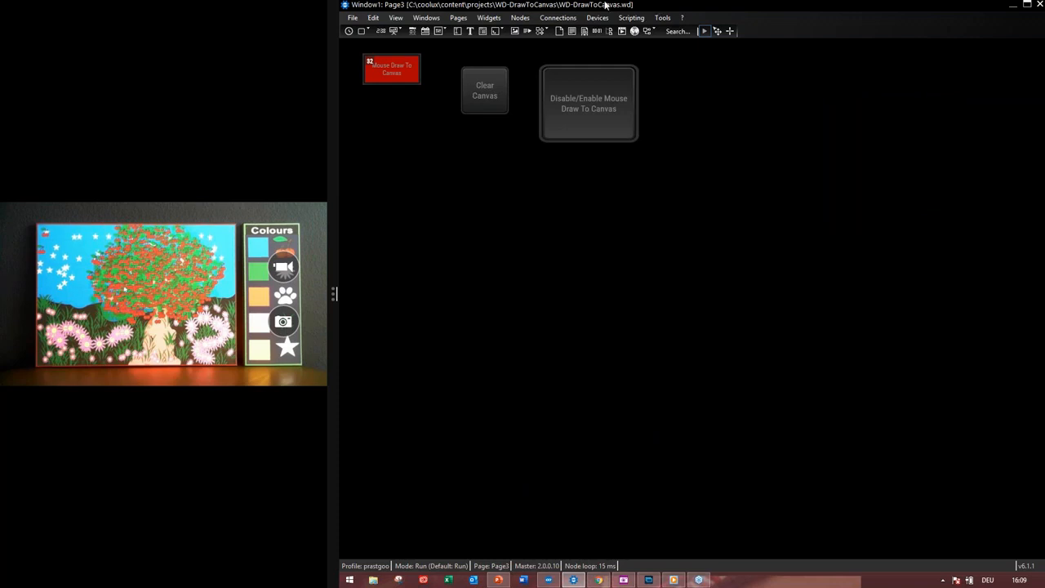
{"action": "left_click", "coordinate": [519, 21]}
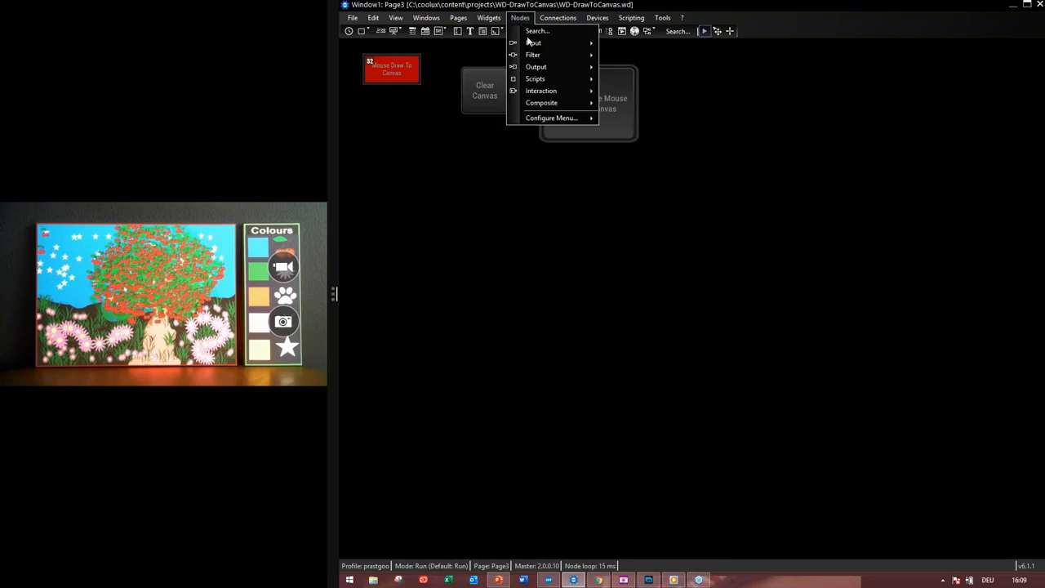
{"action": "mouse_move", "coordinate": [543, 95]}
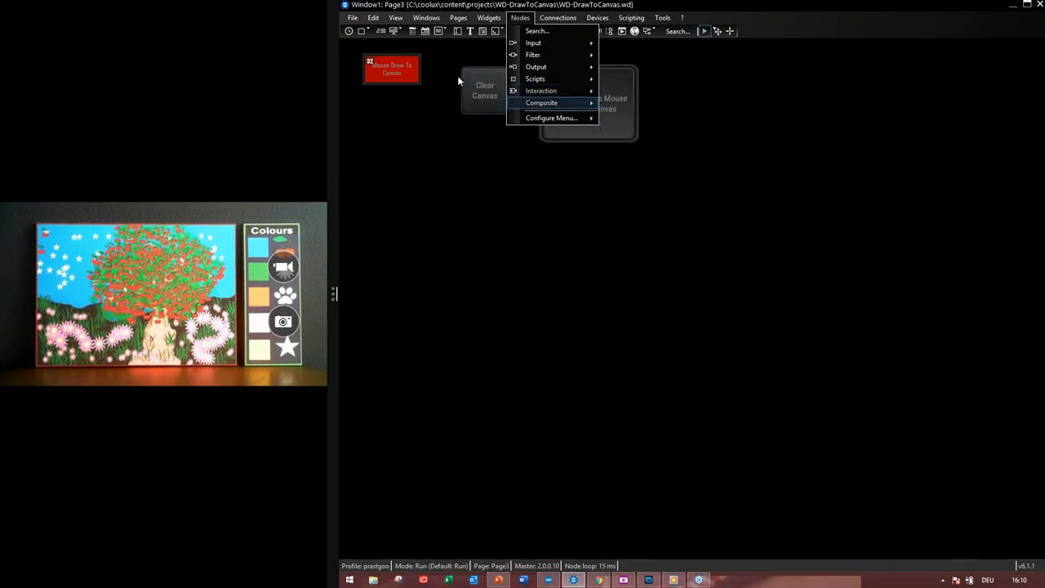
- Review the Mouse Draw To Canvas node's settings, comparing 1:1 with Re-Map coordinates, and accept them with Re-Map selected
{"action": "left_click", "coordinate": [388, 70]}
{"action": "double_click", "coordinate": [389, 70]}
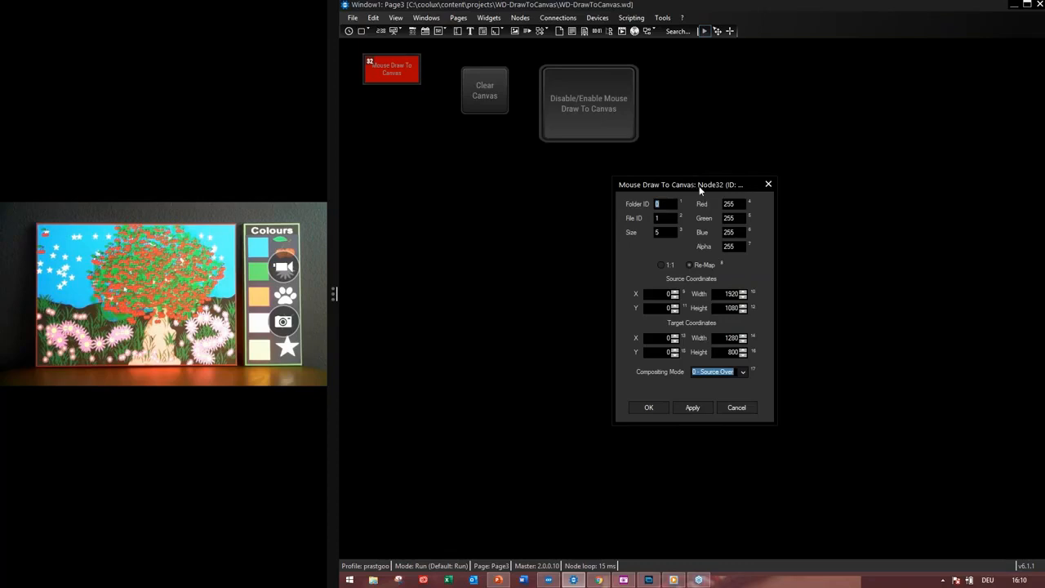
{"action": "mouse_move", "coordinate": [659, 176]}
{"action": "left_mouse_down"}
{"action": "mouse_move", "coordinate": [539, 140]}
{"action": "mouse_move", "coordinate": [529, 181]}
{"action": "left_mouse_up"}
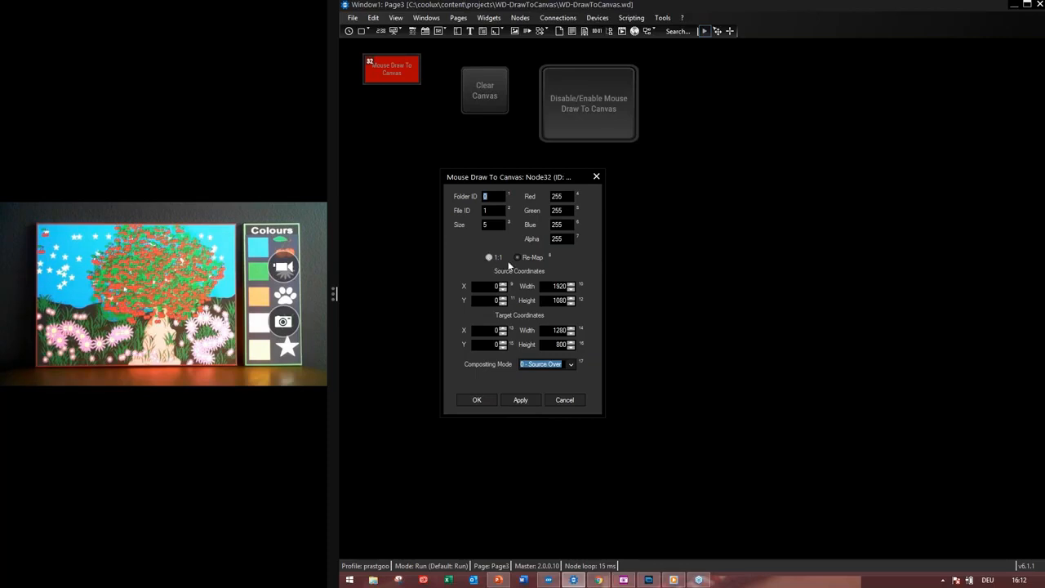
{"action": "left_click", "coordinate": [490, 258]}
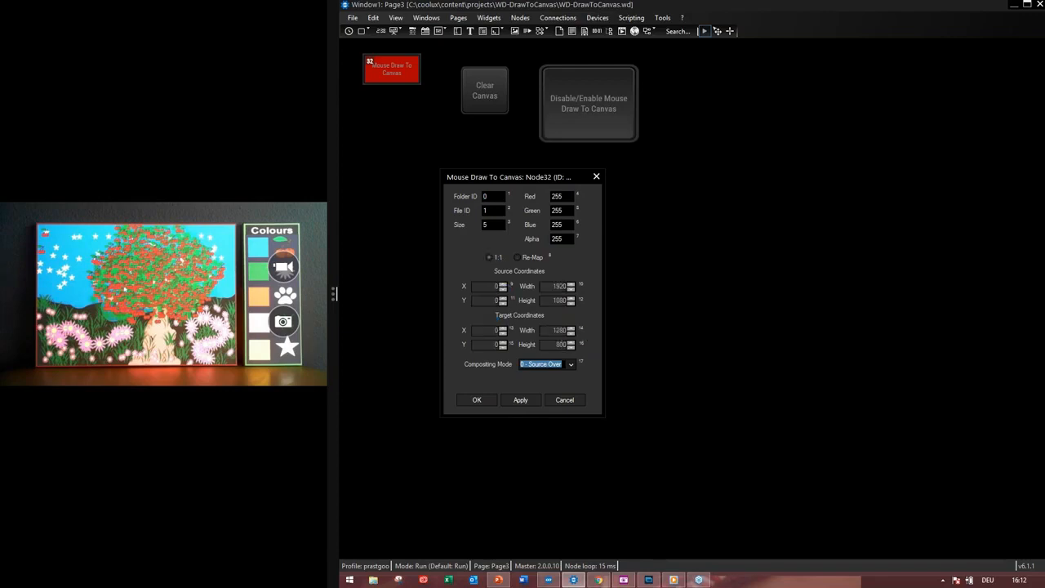
{"action": "left_click", "coordinate": [527, 256]}
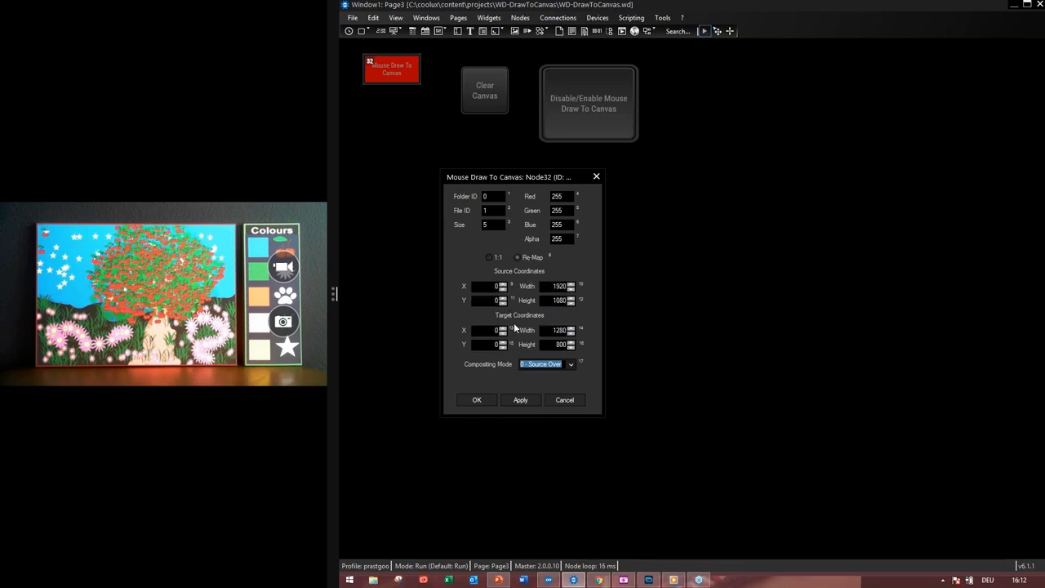
{"action": "left_click", "coordinate": [479, 399]}
- Switch to Pandoras Box, move the playhead to the cue at 00:00:18:12 and inspect the IDs and texture settings of Canvas.ccm
{"action": "mouse_move", "coordinate": [550, 580]}
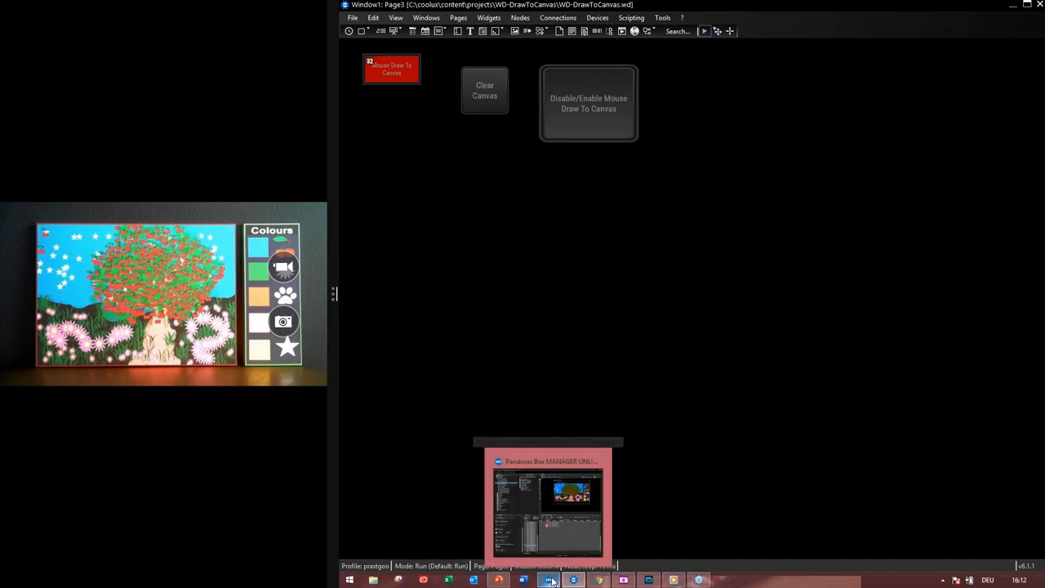
{"action": "left_click", "coordinate": [551, 580]}
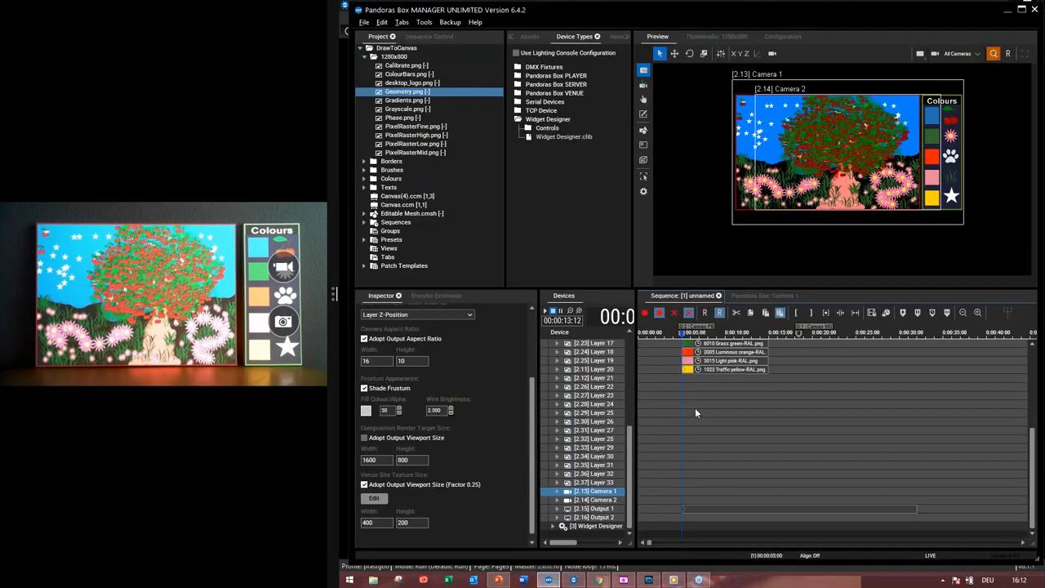
{"action": "left_click", "coordinate": [787, 333]}
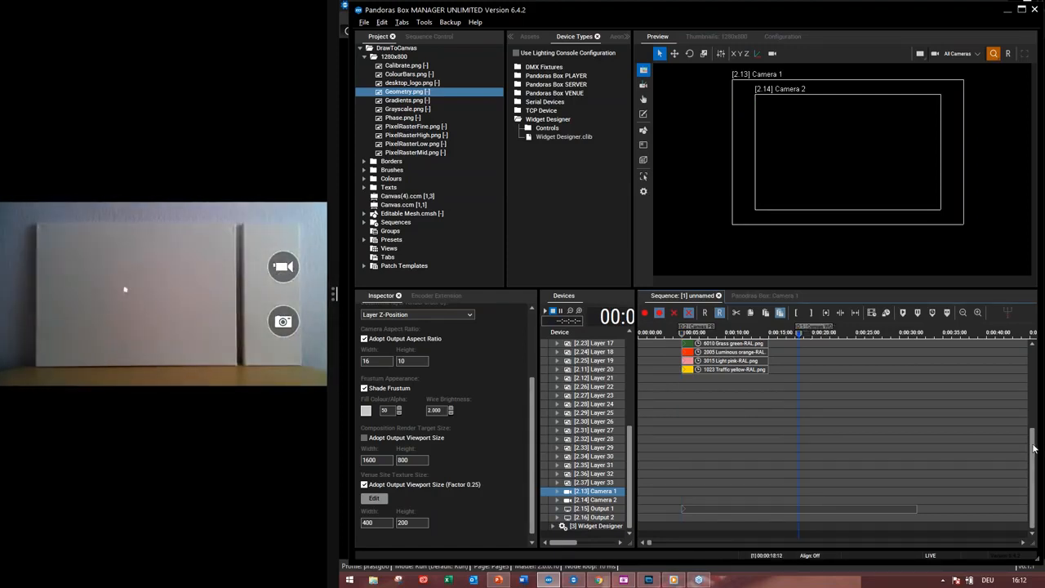
{"action": "left_click_drag", "start_coordinate": [1033, 447], "coordinate": [1033, 366]}
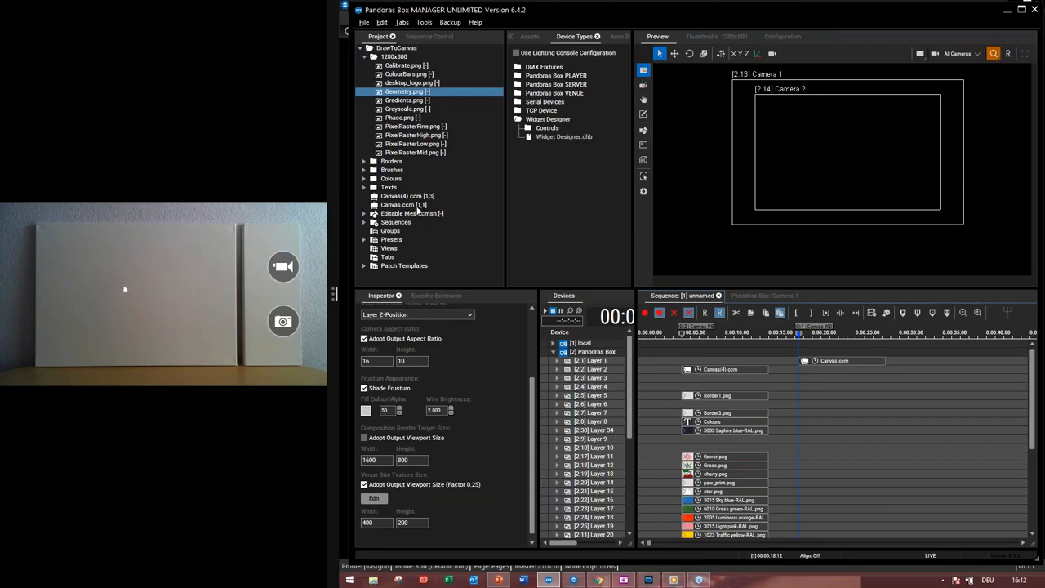
{"action": "left_click", "coordinate": [412, 205]}
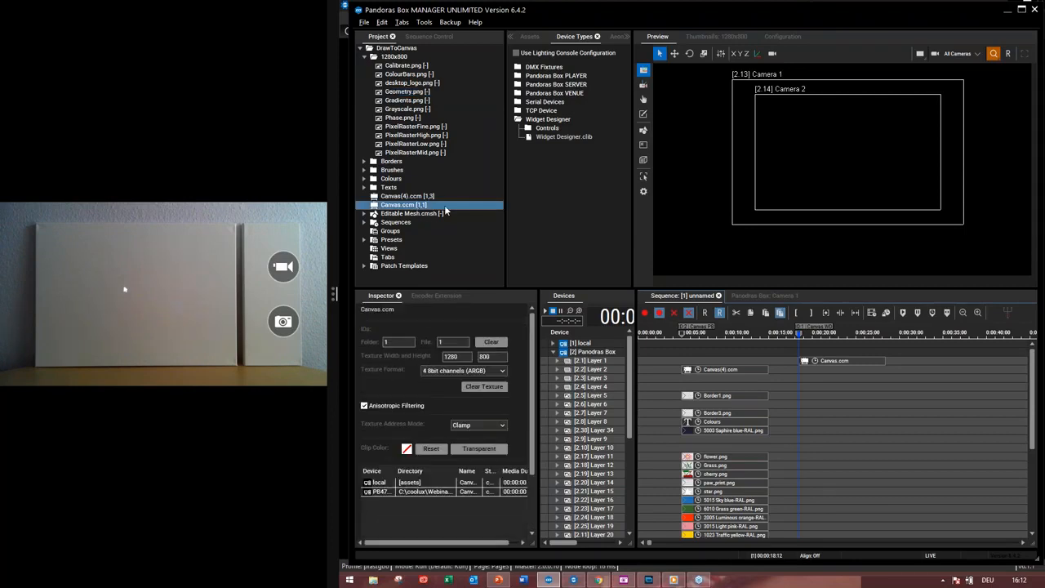
- Return to Widget Designer and check the Mouse Draw To Canvas node's Folder ID and File ID, closing its settings unchanged
{"action": "left_click", "coordinate": [1007, 11]}
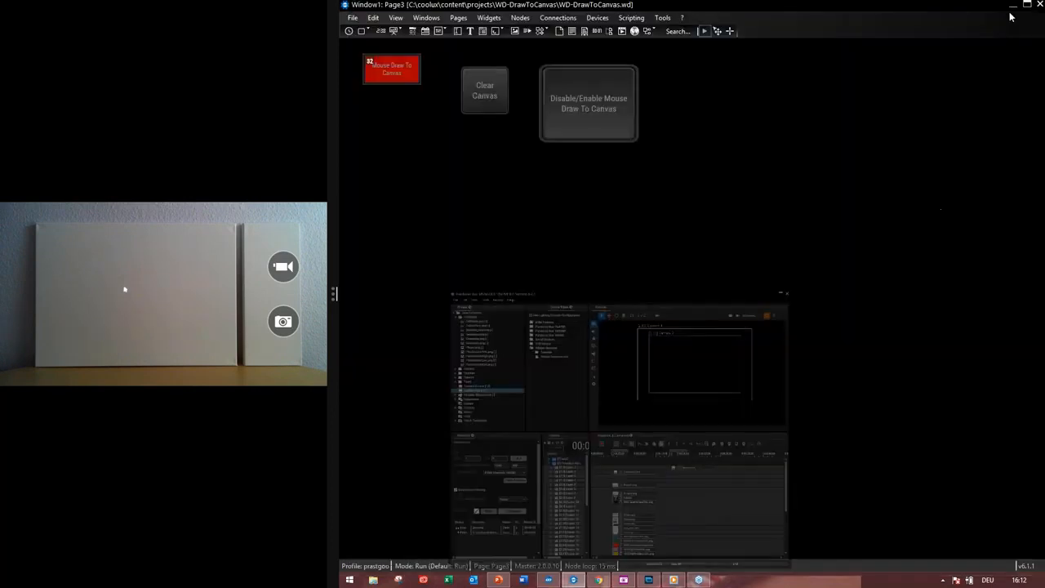
{"action": "double_click", "coordinate": [380, 65]}
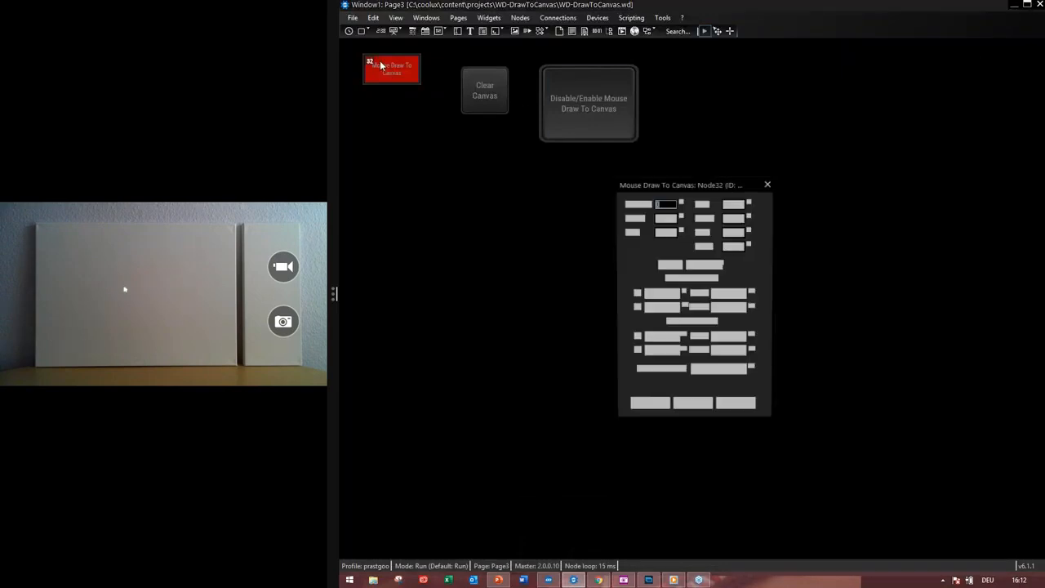
{"action": "left_click_drag", "start_coordinate": [682, 188], "coordinate": [651, 187]}
{"action": "left_click_drag", "start_coordinate": [561, 184], "coordinate": [560, 178]}
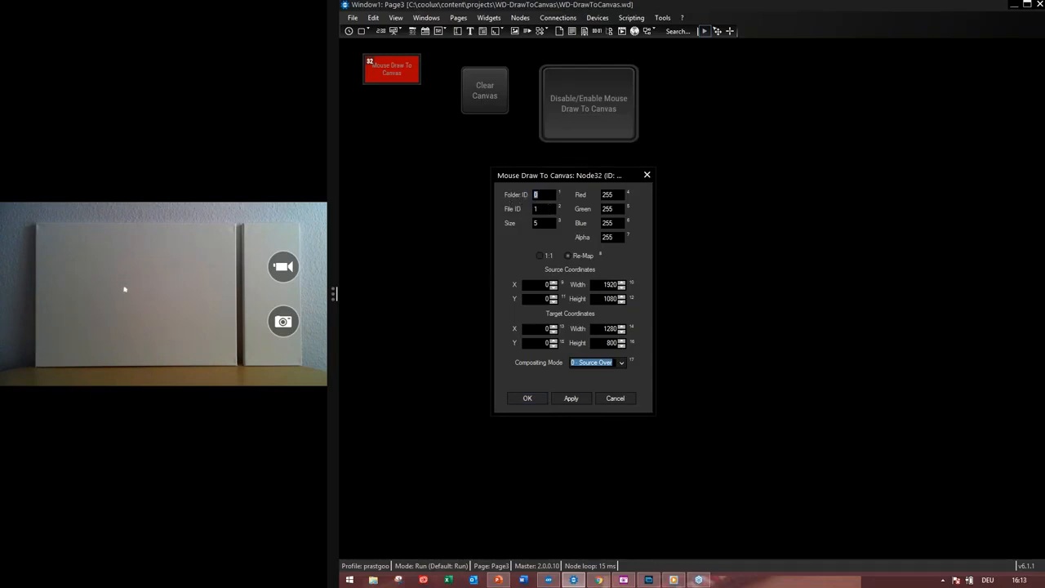
{"action": "left_click", "coordinate": [539, 401]}
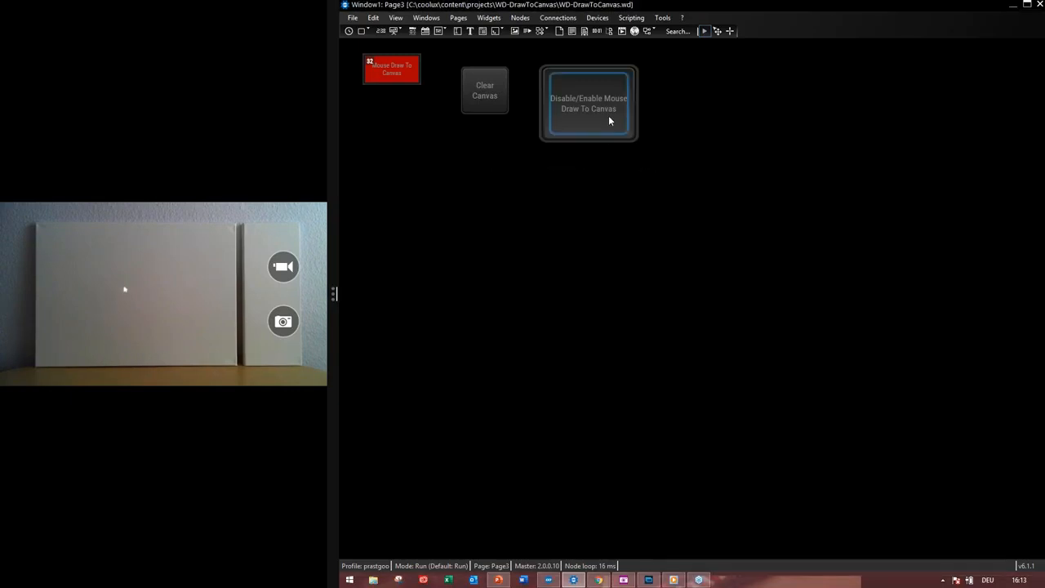
- Open the properties of the Disable/Enable Mouse Draw To Canvas button and examine its On Press and On Release scripts
{"action": "right_click", "coordinate": [609, 116]}
{"action": "left_click", "coordinate": [623, 122]}
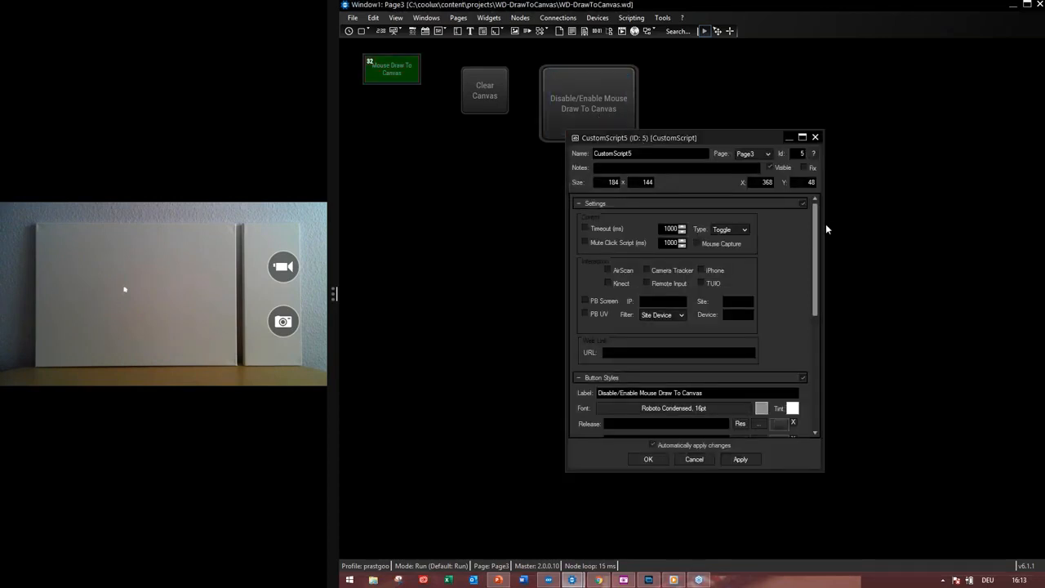
{"action": "scroll", "coordinate": [819, 229], "scroll_direction": "down", "scroll_amount": 3}
{"action": "scroll", "coordinate": [815, 330], "scroll_direction": "down", "scroll_amount": 3}
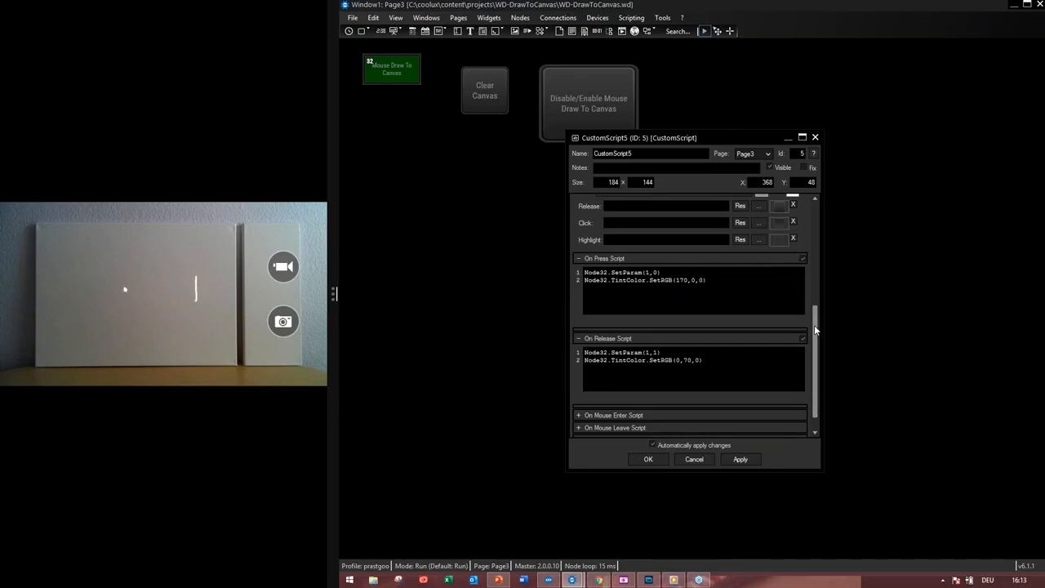
{"action": "scroll", "coordinate": [815, 330], "scroll_direction": "down", "scroll_amount": 1}
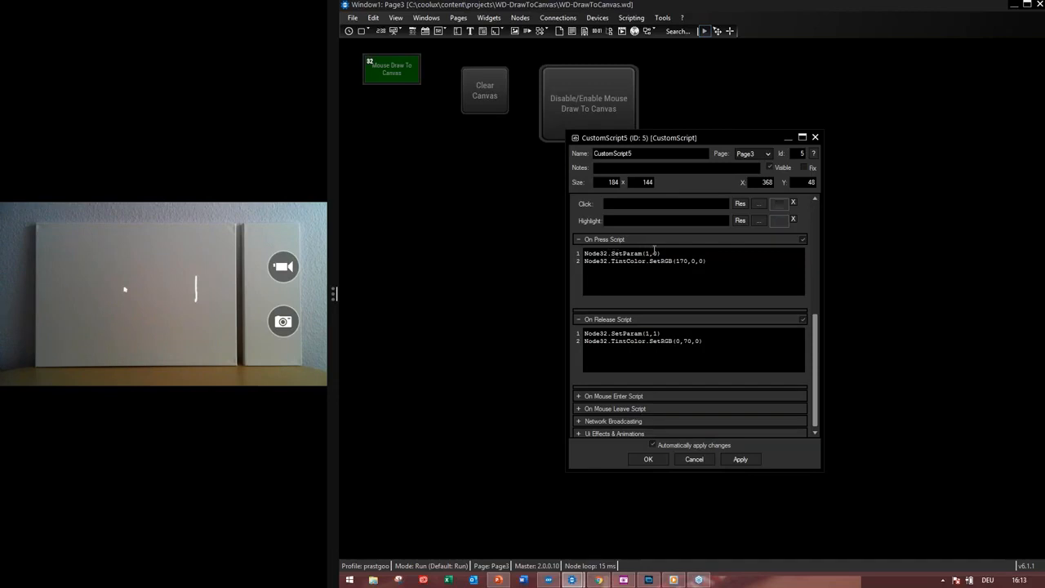
{"action": "left_click", "coordinate": [647, 253]}
- Compare the Mouse Draw To Canvas node's parameters with the open button scripts, and dismiss the node settings
{"action": "left_click", "coordinate": [398, 77]}
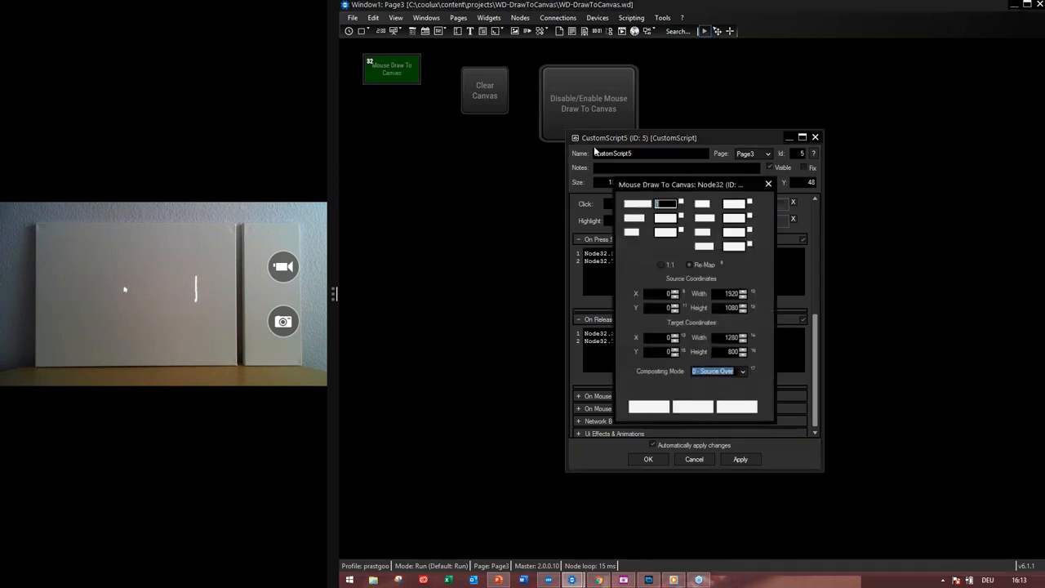
{"action": "mouse_move", "coordinate": [642, 185]}
{"action": "left_mouse_down"}
{"action": "mouse_move", "coordinate": [396, 167]}
{"action": "mouse_move", "coordinate": [410, 174]}
{"action": "left_mouse_up"}
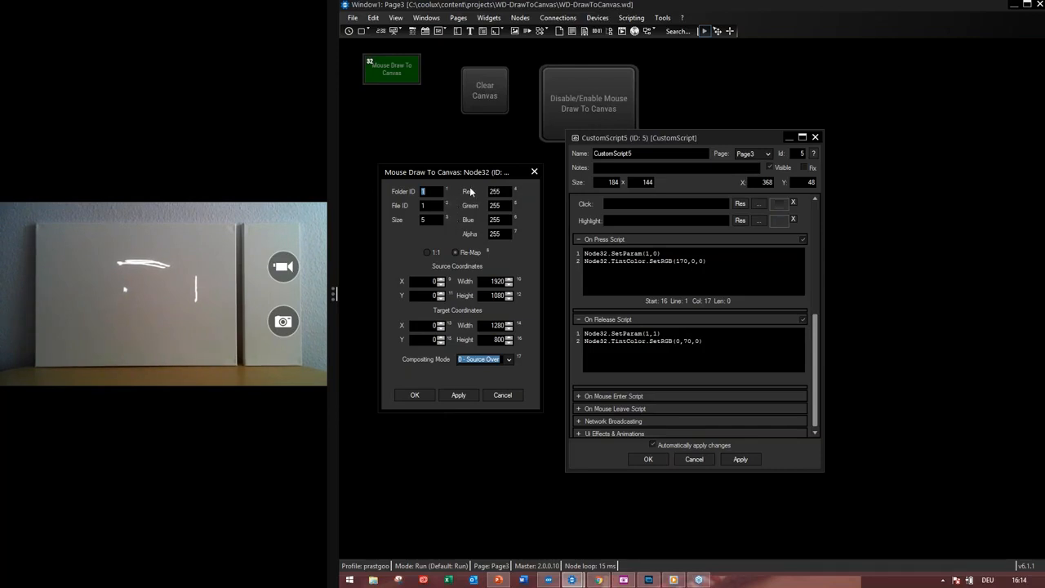
{"action": "left_click_drag", "start_coordinate": [469, 173], "coordinate": [461, 167]}
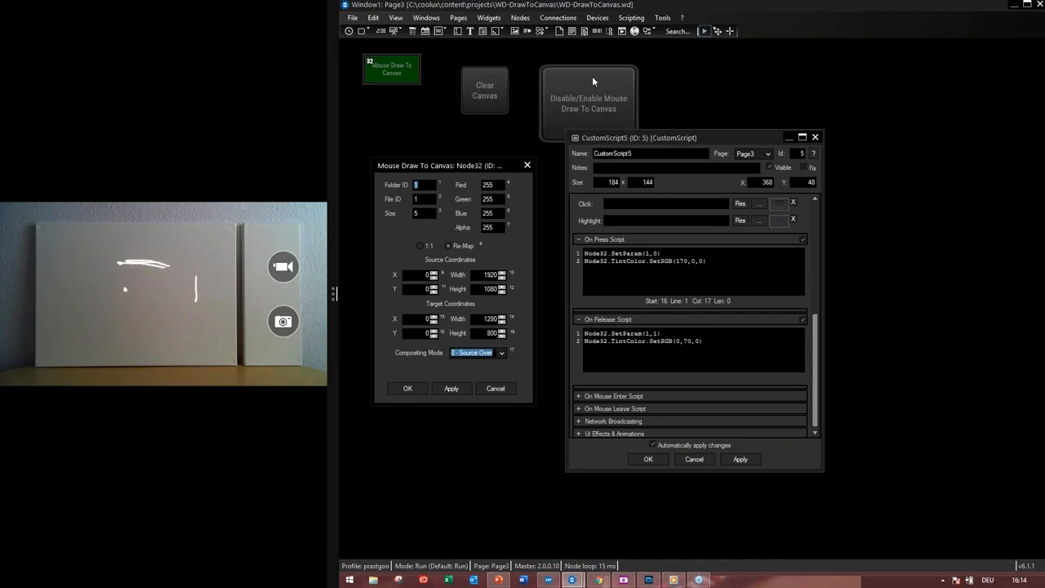
{"action": "left_click", "coordinate": [495, 388]}
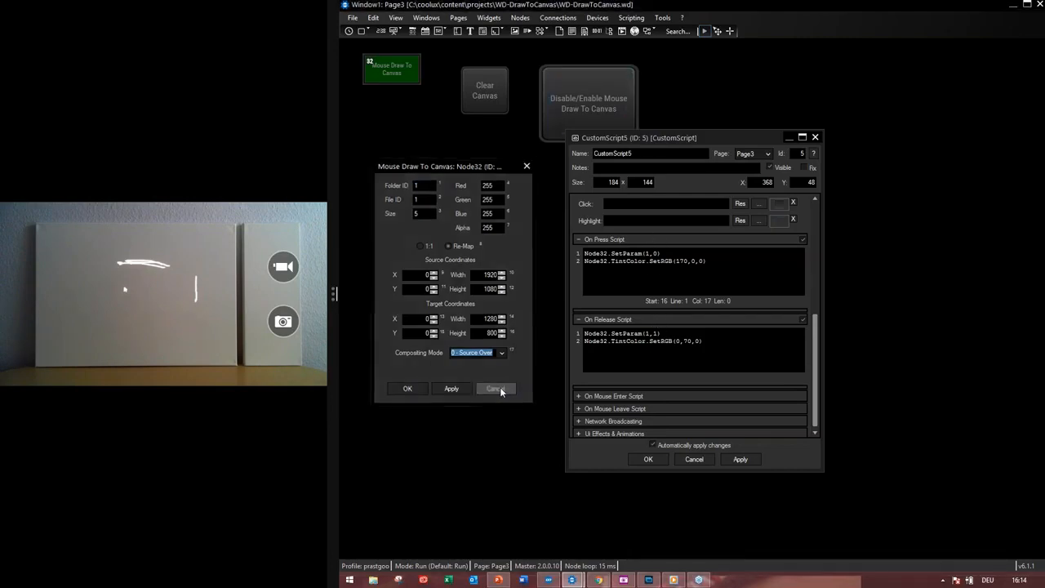
- Disable mouse drawing and clear the canvas, rechecking the node's Folder ID before closing both settings windows
{"action": "left_click", "coordinate": [571, 94]}
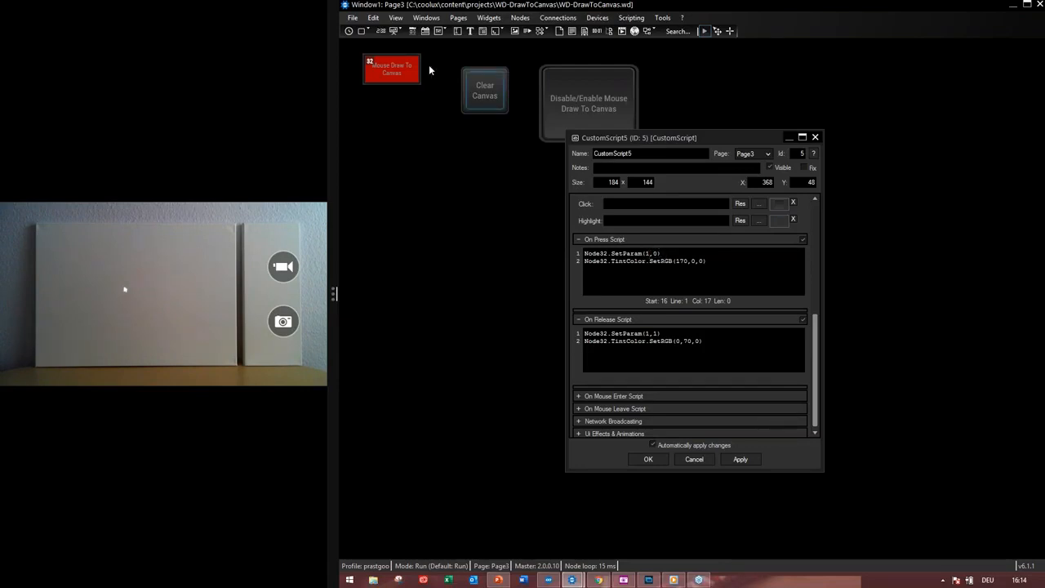
{"action": "double_click", "coordinate": [384, 71]}
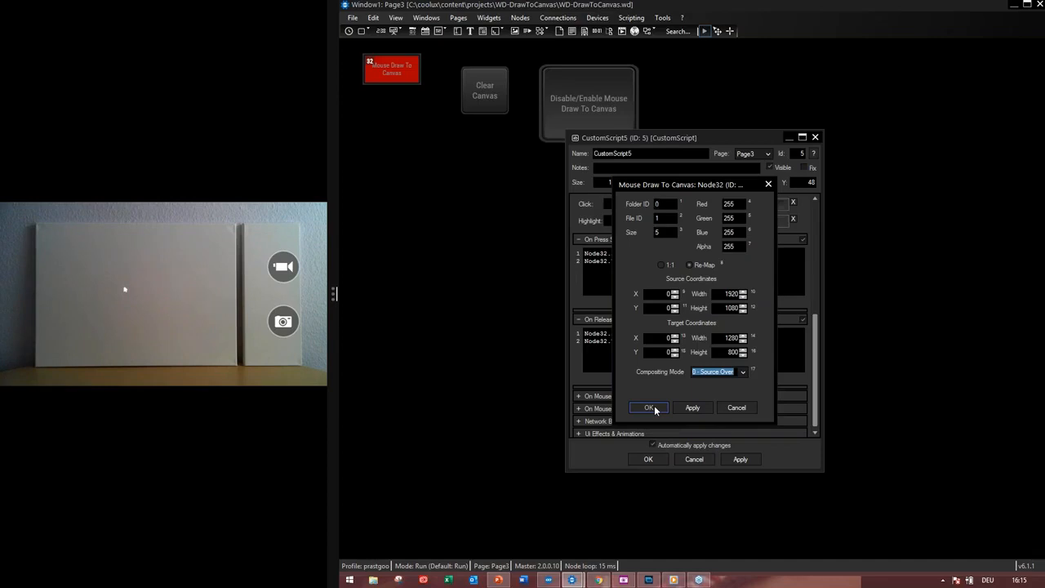
{"action": "left_click", "coordinate": [654, 406]}
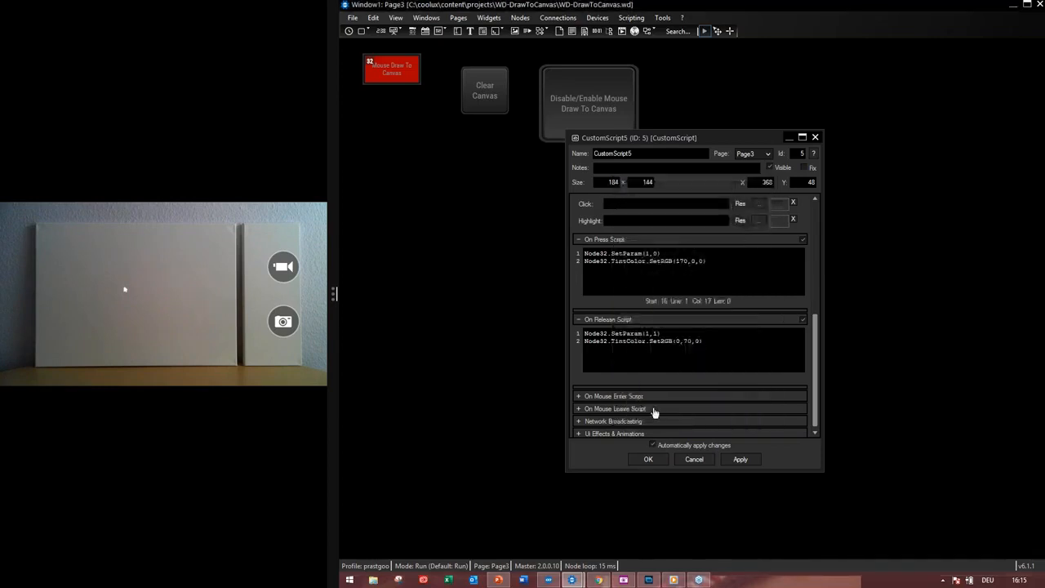
{"action": "left_click", "coordinate": [648, 459]}
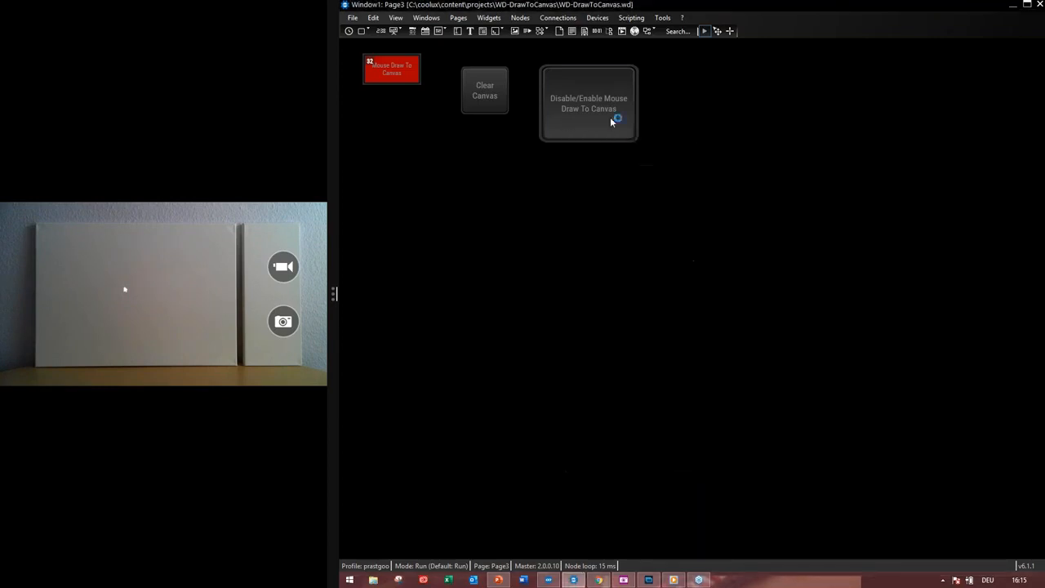
- Enable mouse drawing and draw freehand white lines and loops across the whole projected canvas
{"action": "left_click", "coordinate": [599, 118]}
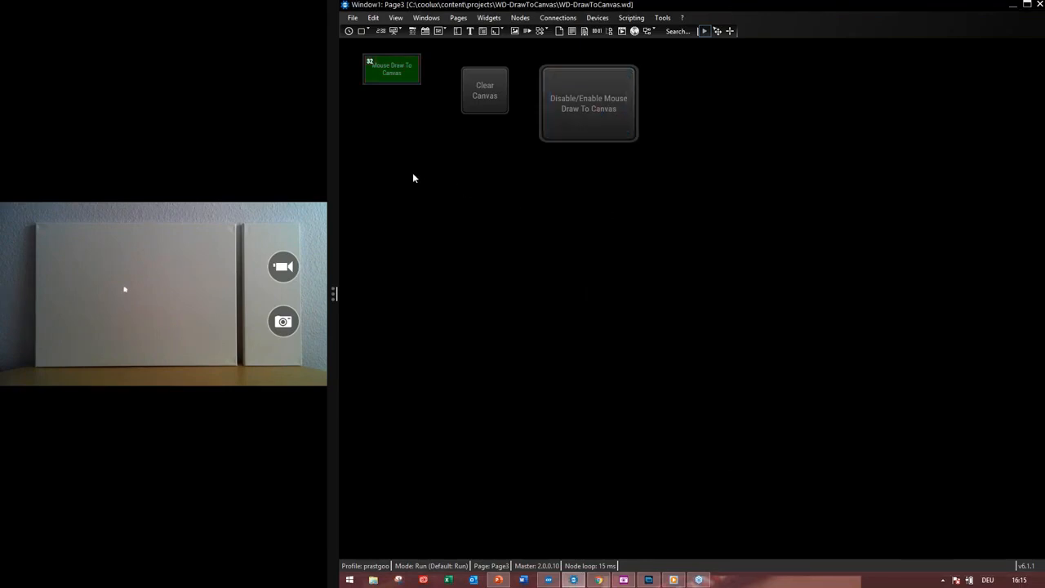
{"action": "mouse_move", "coordinate": [440, 216]}
{"action": "left_mouse_down"}
{"action": "mouse_move", "coordinate": [501, 245]}
{"action": "mouse_move", "coordinate": [366, 223]}
{"action": "mouse_move", "coordinate": [394, 203]}
{"action": "mouse_move", "coordinate": [536, 246]}
{"action": "mouse_move", "coordinate": [602, 228]}
{"action": "mouse_move", "coordinate": [282, 298]}
{"action": "mouse_move", "coordinate": [1, 283]}
{"action": "mouse_move", "coordinate": [133, 218]}
{"action": "mouse_move", "coordinate": [373, 289]}
{"action": "mouse_move", "coordinate": [355, 231]}
{"action": "mouse_move", "coordinate": [159, 294]}
{"action": "mouse_move", "coordinate": [298, 247]}
{"action": "mouse_move", "coordinate": [524, 318]}
{"action": "mouse_move", "coordinate": [316, 219]}
{"action": "mouse_move", "coordinate": [739, 155]}
{"action": "mouse_move", "coordinate": [836, 209]}
{"action": "mouse_move", "coordinate": [821, 196]}
{"action": "mouse_move", "coordinate": [573, 380]}
{"action": "mouse_move", "coordinate": [613, 259]}
{"action": "mouse_move", "coordinate": [765, 287]}
{"action": "mouse_move", "coordinate": [851, 317]}
{"action": "mouse_move", "coordinate": [956, 236]}
{"action": "mouse_move", "coordinate": [881, 345]}
{"action": "mouse_move", "coordinate": [705, 262]}
{"action": "mouse_move", "coordinate": [1008, 106]}
{"action": "mouse_move", "coordinate": [992, 112]}
{"action": "mouse_move", "coordinate": [805, 75]}
{"action": "mouse_move", "coordinate": [771, 289]}
{"action": "mouse_move", "coordinate": [653, 302]}
{"action": "mouse_move", "coordinate": [737, 576]}
{"action": "mouse_move", "coordinate": [413, 554]}
{"action": "mouse_move", "coordinate": [335, 580]}
{"action": "mouse_move", "coordinate": [168, 497]}
{"action": "mouse_move", "coordinate": [354, 398]}
{"action": "mouse_move", "coordinate": [672, 344]}
{"action": "mouse_move", "coordinate": [343, 306]}
{"action": "mouse_move", "coordinate": [217, 348]}
{"action": "mouse_move", "coordinate": [189, 387]}
{"action": "mouse_move", "coordinate": [1, 397]}
{"action": "mouse_move", "coordinate": [172, 240]}
{"action": "mouse_move", "coordinate": [204, 236]}
{"action": "mouse_move", "coordinate": [65, 2]}
{"action": "mouse_move", "coordinate": [94, 4]}
{"action": "mouse_move", "coordinate": [241, 144]}
{"action": "mouse_move", "coordinate": [334, 3]}
{"action": "mouse_move", "coordinate": [635, 31]}
{"action": "mouse_move", "coordinate": [802, 214]}
{"action": "mouse_move", "coordinate": [796, 3]}
{"action": "mouse_move", "coordinate": [712, 320]}
{"action": "left_mouse_up"}
{"action": "mouse_move", "coordinate": [847, 374]}
{"action": "left_mouse_down"}
{"action": "mouse_move", "coordinate": [1021, 369]}
{"action": "mouse_move", "coordinate": [1043, 424]}
{"action": "mouse_move", "coordinate": [1025, 449]}
{"action": "mouse_move", "coordinate": [949, 355]}
{"action": "mouse_move", "coordinate": [814, 422]}
{"action": "left_mouse_up"}
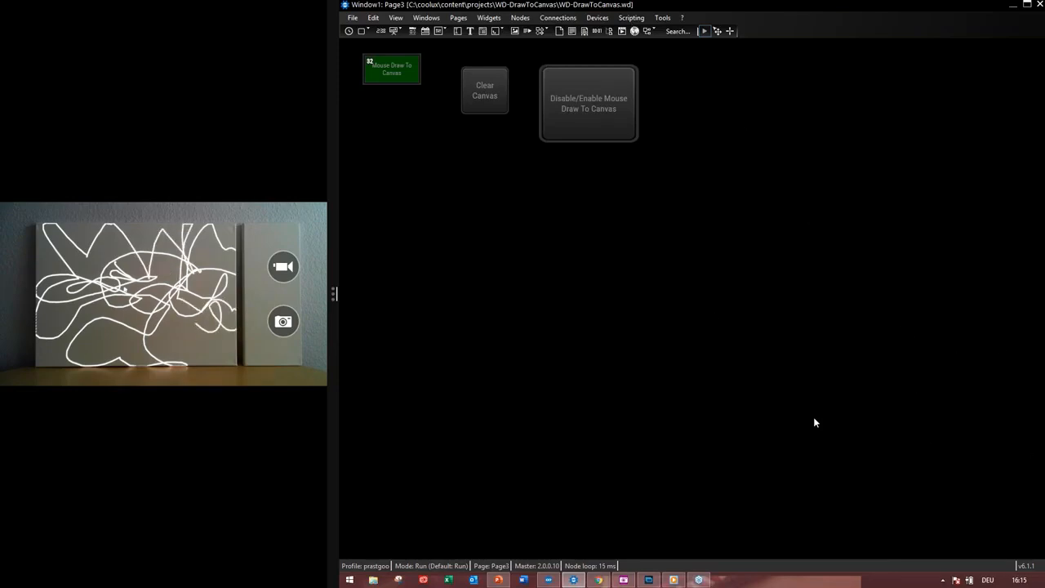
{"action": "mouse_move", "coordinate": [682, 582]}
{"action": "left_mouse_down"}
{"action": "mouse_move", "coordinate": [205, 520]}
{"action": "mouse_move", "coordinate": [48, 556]}
{"action": "mouse_move", "coordinate": [28, 449]}
{"action": "mouse_move", "coordinate": [98, 429]}
{"action": "mouse_move", "coordinate": [250, 423]}
{"action": "mouse_move", "coordinate": [427, 456]}
{"action": "mouse_move", "coordinate": [700, 478]}
{"action": "mouse_move", "coordinate": [778, 554]}
{"action": "mouse_move", "coordinate": [678, 270]}
{"action": "mouse_move", "coordinate": [569, 287]}
{"action": "left_mouse_up"}
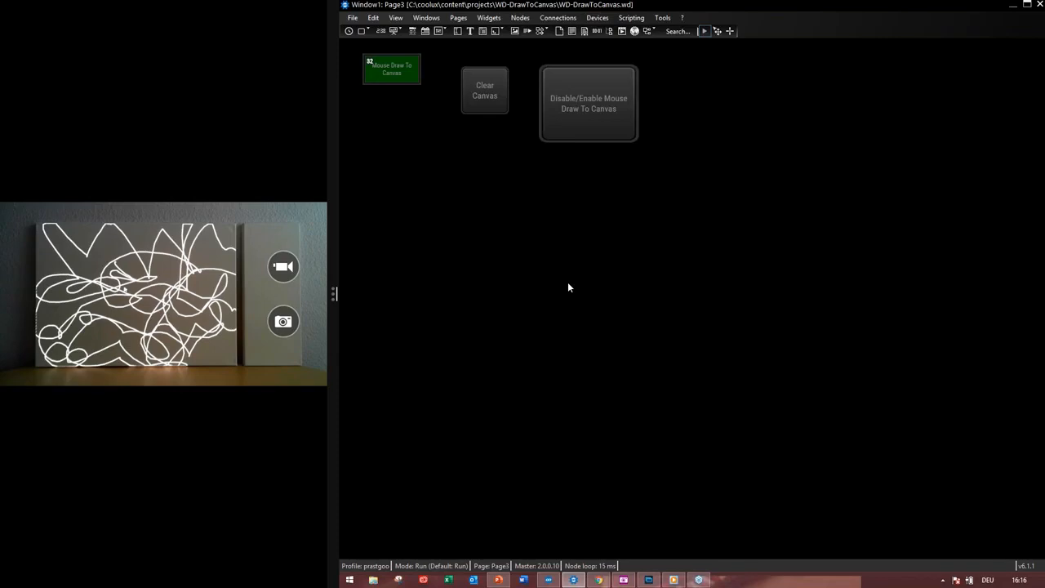
- Open the Clear Canvas button's properties and collapse Settings and Button Styles to examine its On Press script
{"action": "right_click", "coordinate": [486, 101]}
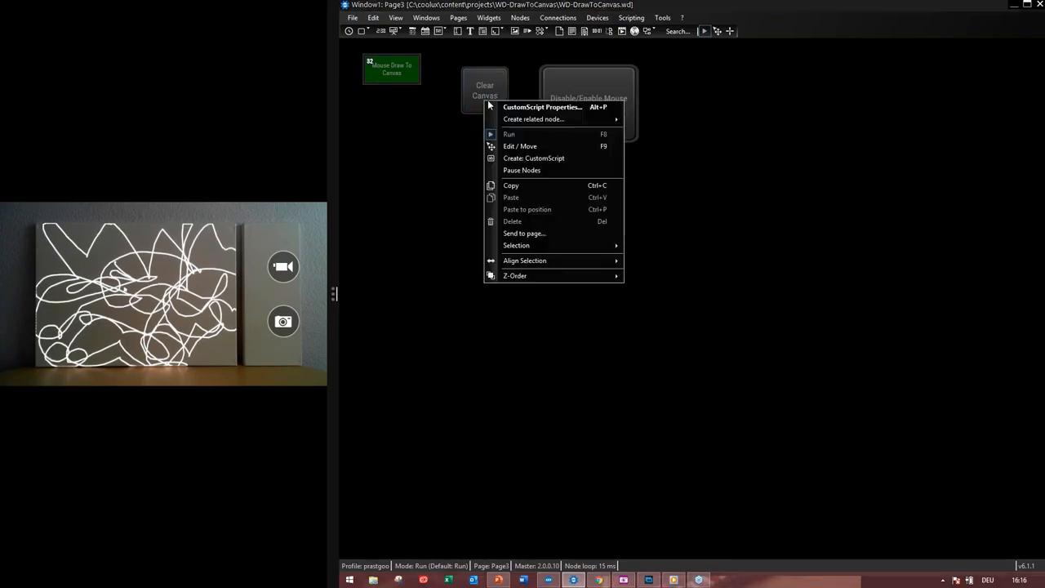
{"action": "left_click", "coordinate": [498, 107]}
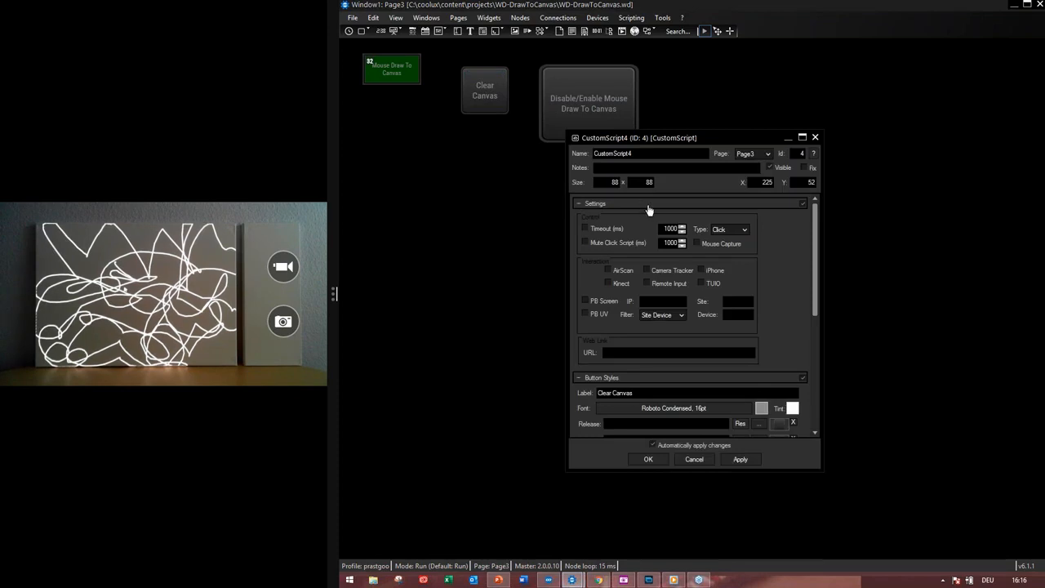
{"action": "left_click", "coordinate": [644, 206]}
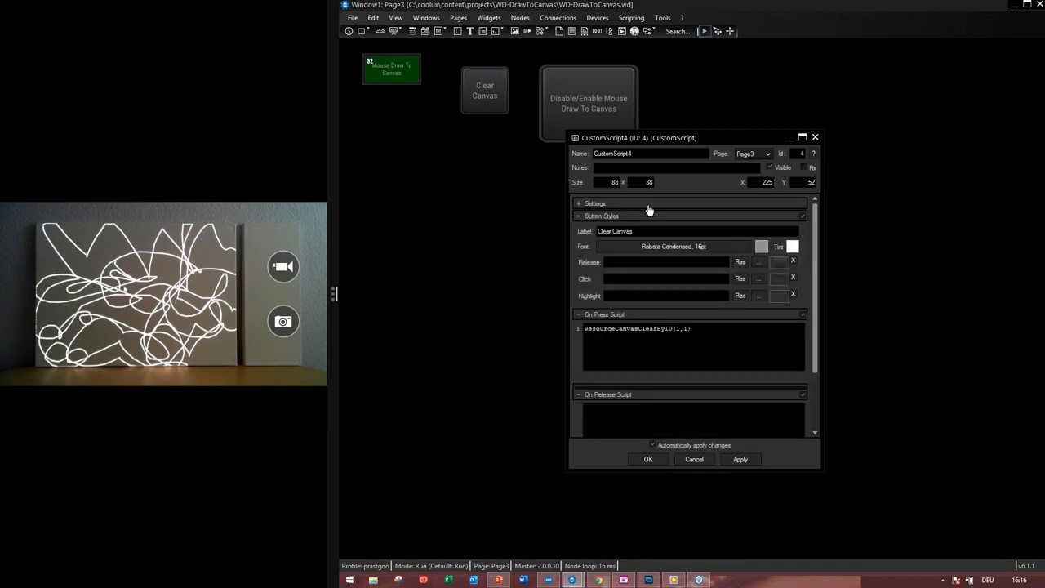
{"action": "left_click", "coordinate": [771, 217]}
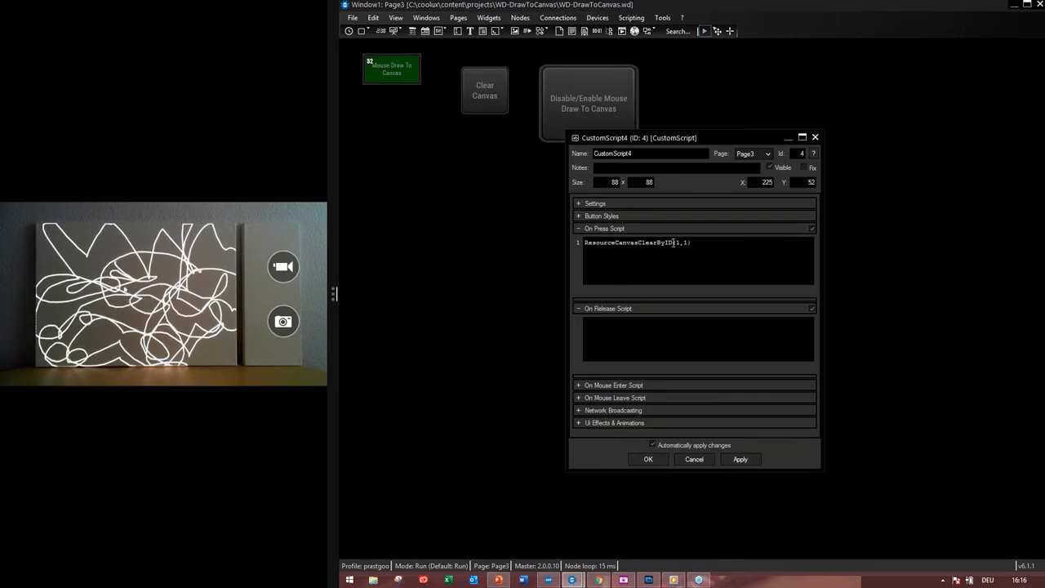
- Close the Clear Canvas button's script settings, clear the white lines from the canvas and disable mouse drawing
{"action": "type", "text": "1"}
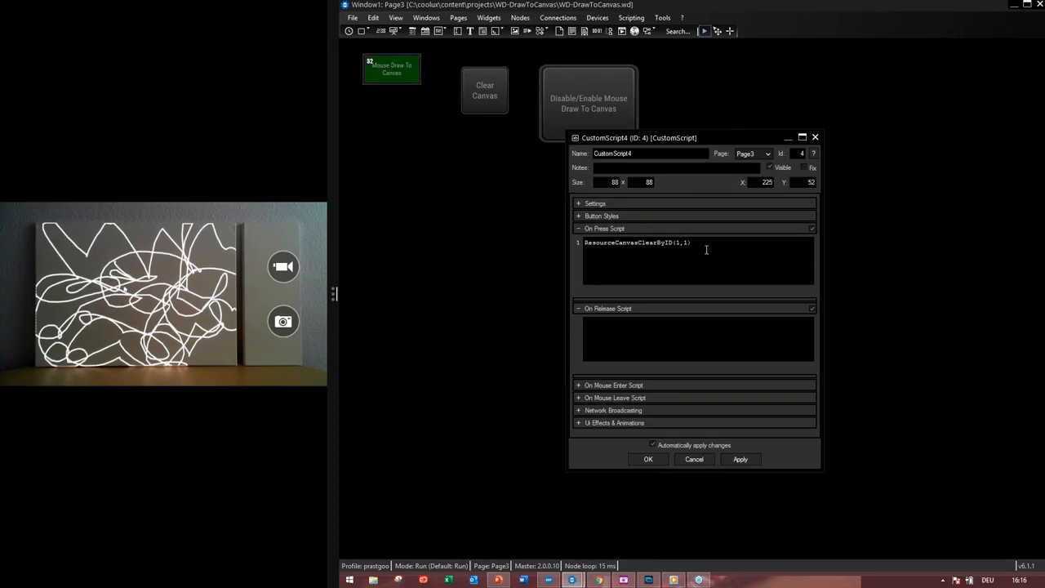
{"action": "left_click", "coordinate": [649, 458]}
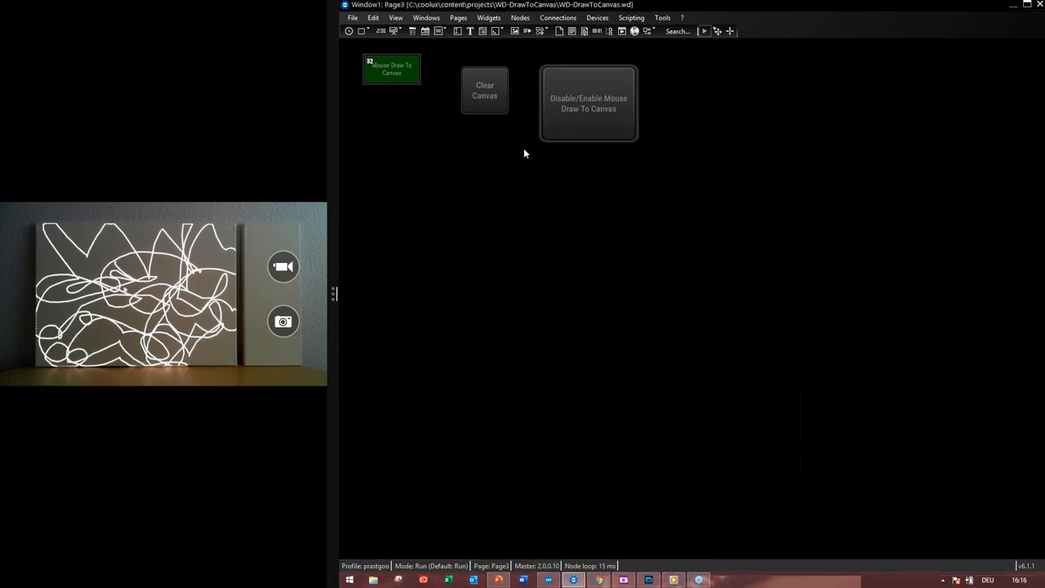
{"action": "left_click", "coordinate": [484, 92]}
{"action": "left_click", "coordinate": [572, 99]}
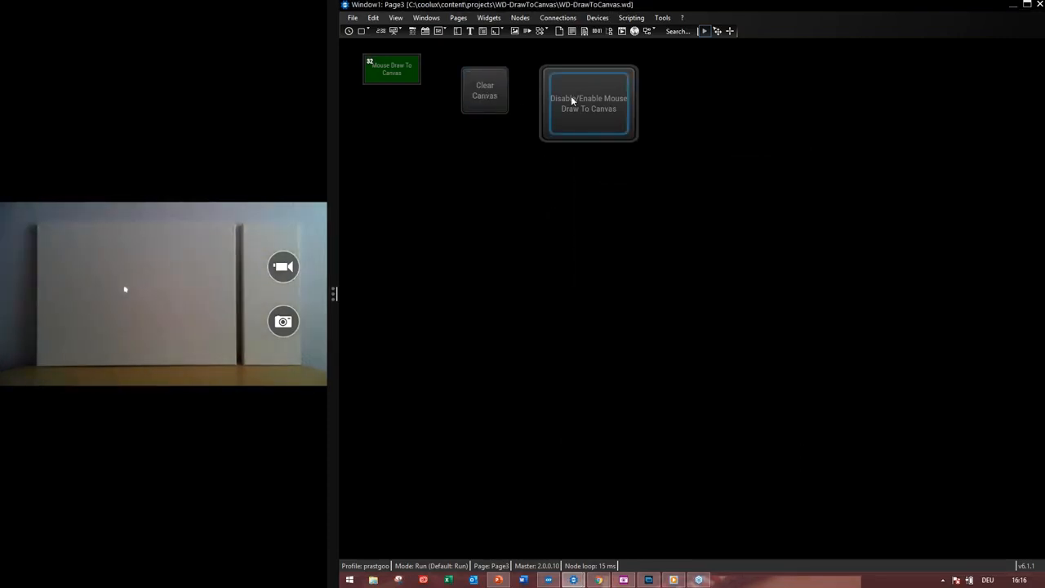
{"action": "left_click", "coordinate": [572, 99]}
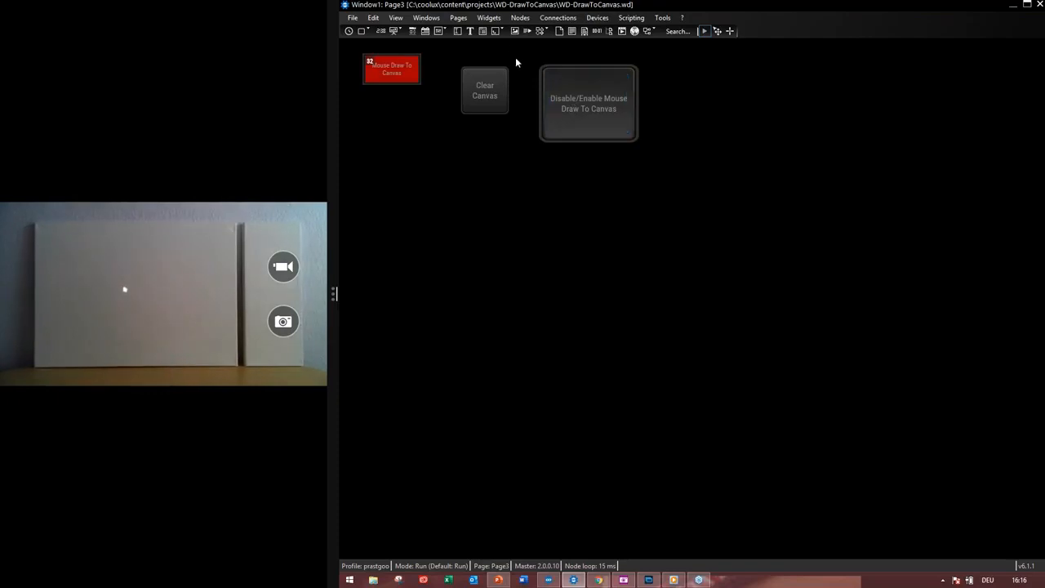
- Switch by way of Page2 to Page1 and open the Layer UV Draw To Canvas node's settings
{"action": "left_click", "coordinate": [460, 18]}
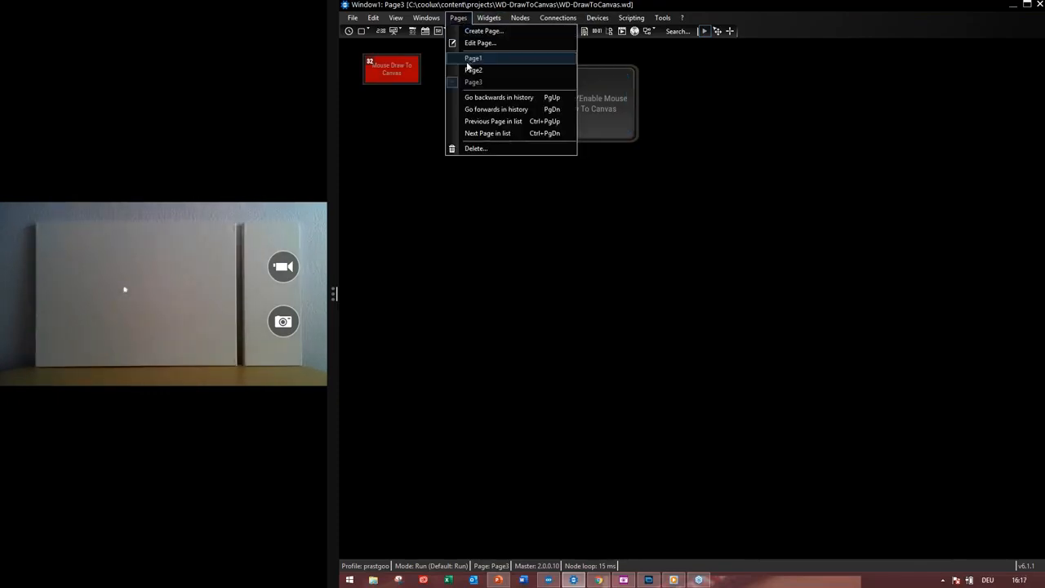
{"action": "left_click", "coordinate": [469, 70]}
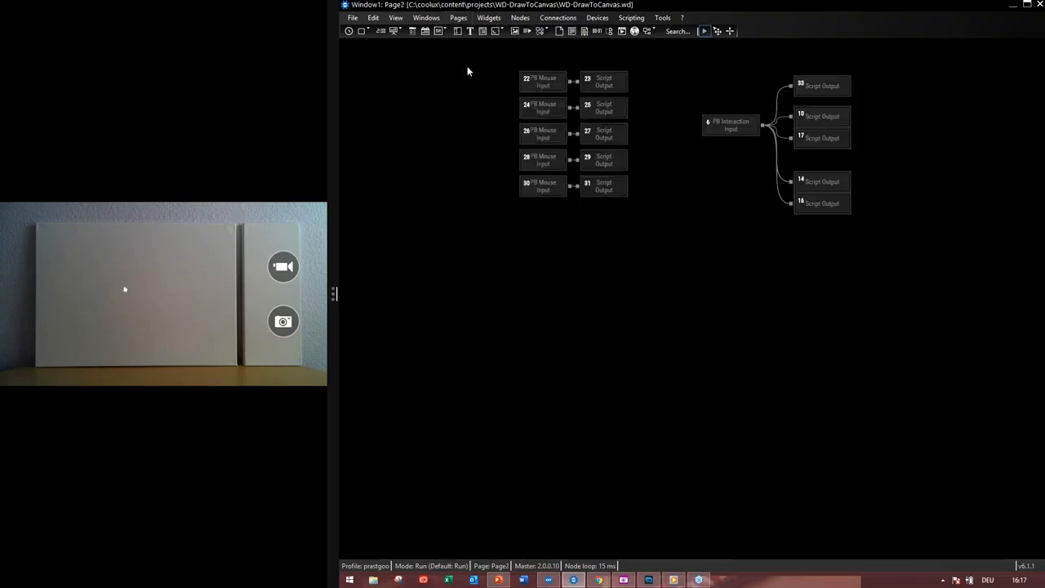
{"action": "left_click", "coordinate": [458, 18]}
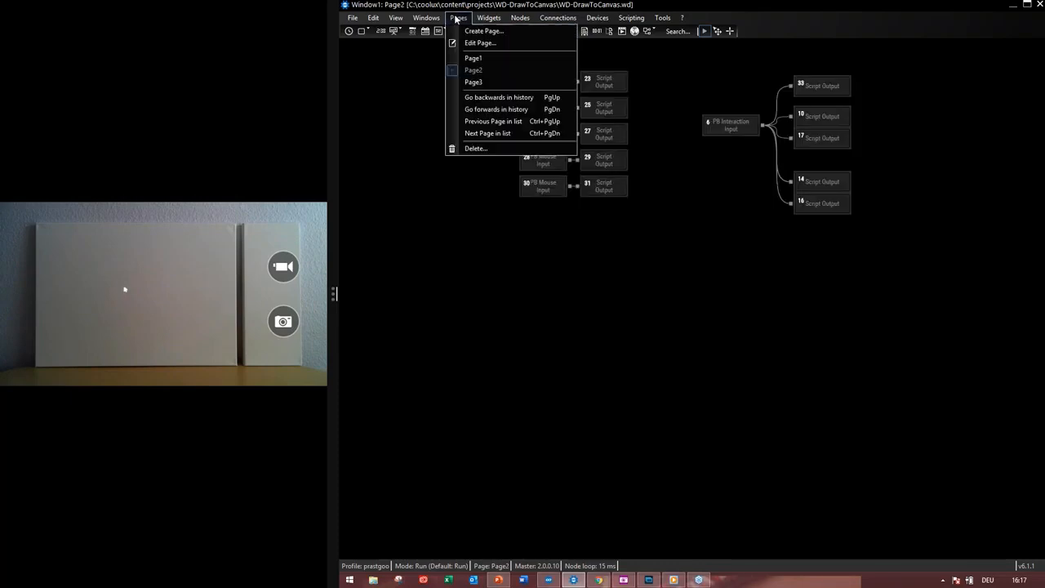
{"action": "left_click", "coordinate": [466, 59]}
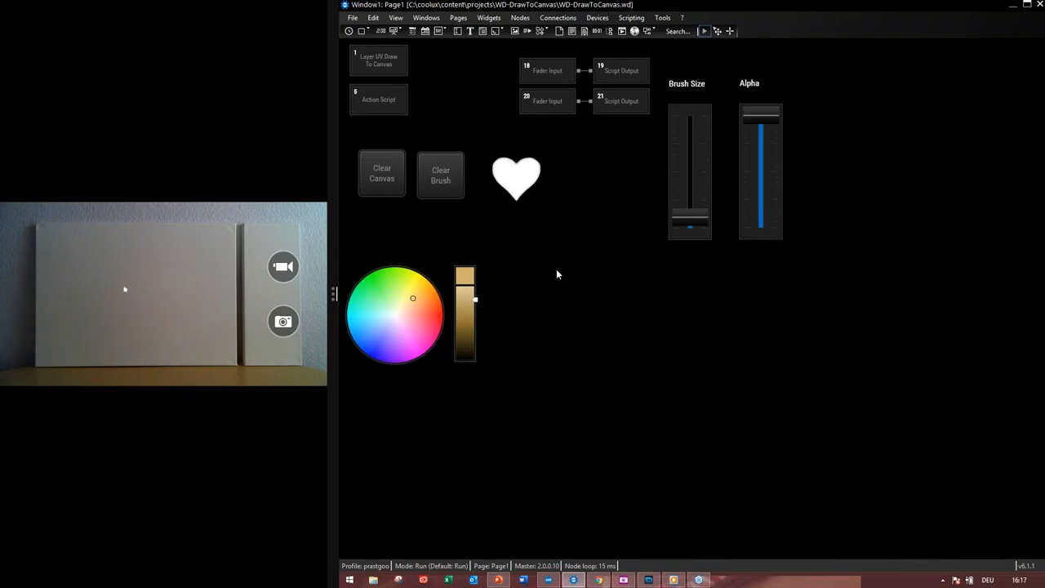
{"action": "double_click", "coordinate": [377, 62]}
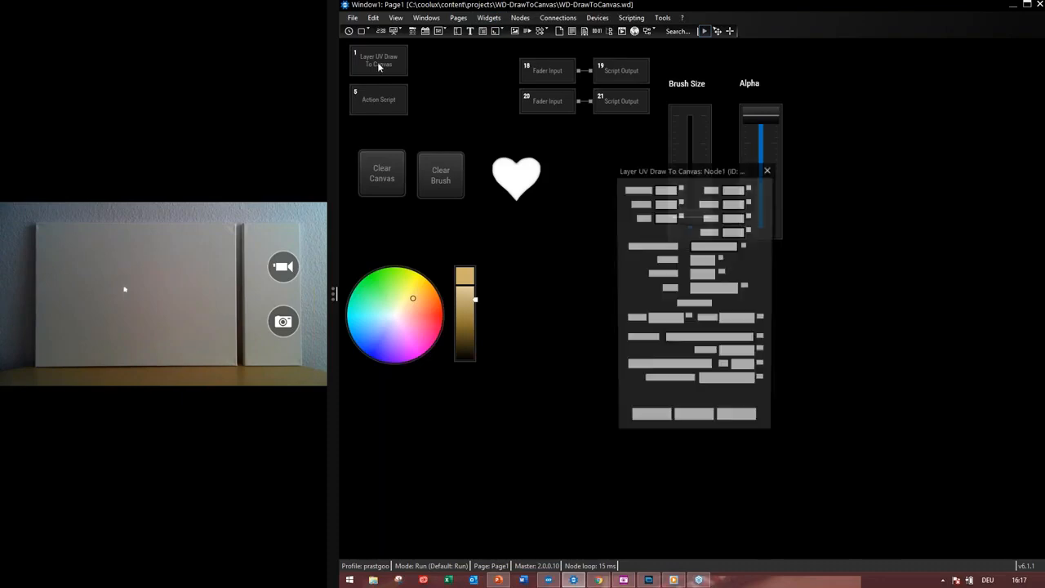
{"action": "left_click_drag", "start_coordinate": [650, 171], "coordinate": [560, 210]}
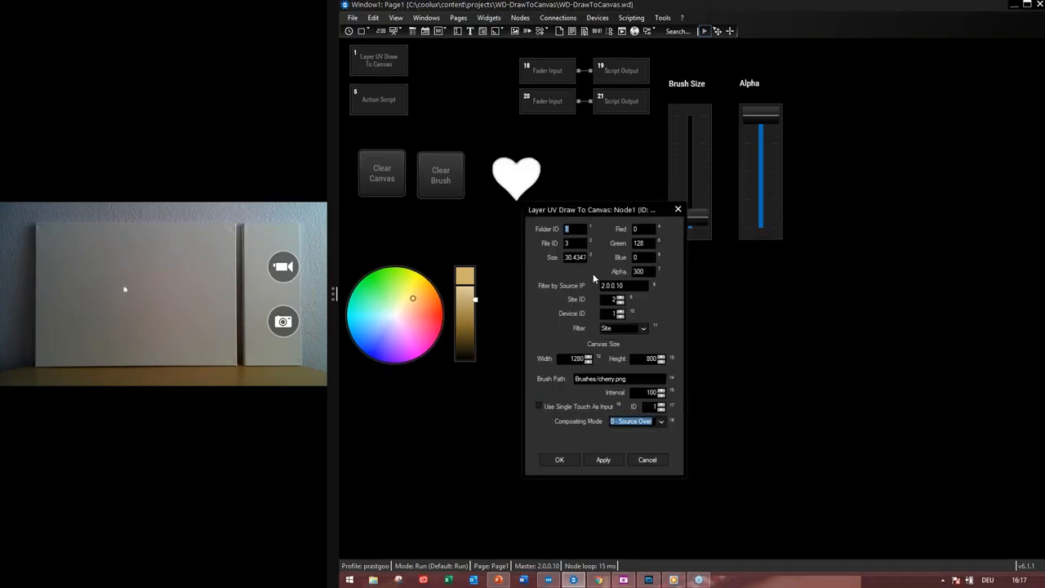
{"action": "left_click", "coordinate": [634, 273]}
- Bring up Pandoras Box beside the node settings, set the node's Device ID to 2, and keep its filter at Site
{"action": "mouse_move", "coordinate": [548, 580]}
{"action": "left_click", "coordinate": [535, 516]}
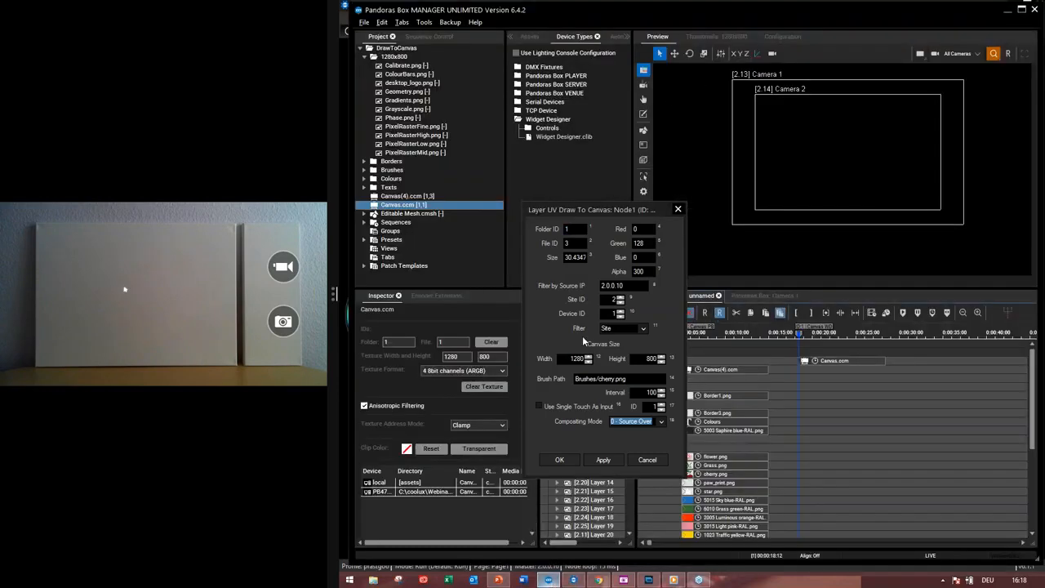
{"action": "mouse_move", "coordinate": [599, 212]}
{"action": "left_mouse_down"}
{"action": "mouse_move", "coordinate": [881, 211]}
{"action": "mouse_move", "coordinate": [869, 203]}
{"action": "left_mouse_up"}
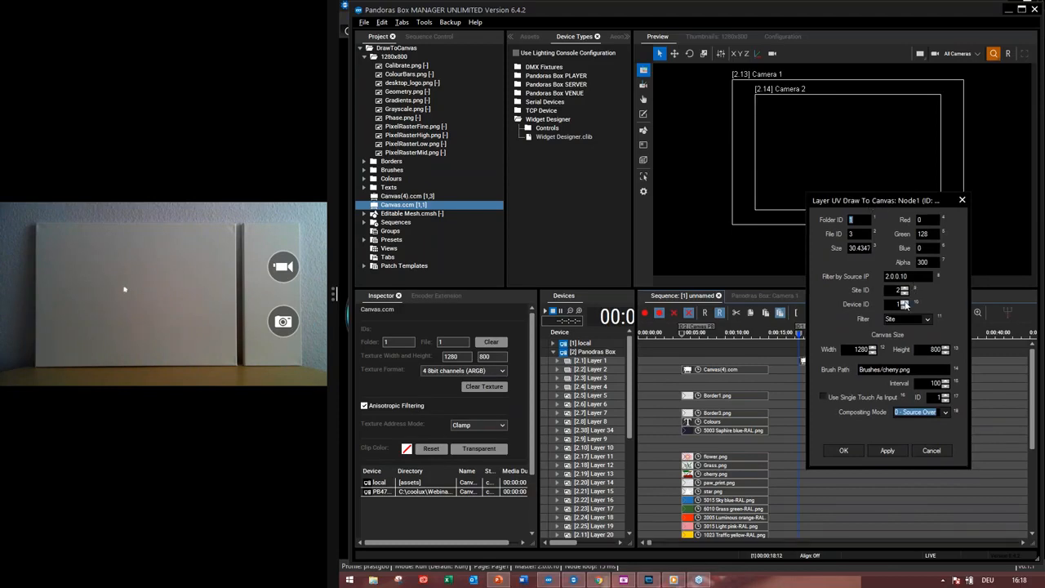
{"action": "left_click", "coordinate": [904, 301]}
{"action": "left_click", "coordinate": [888, 451]}
{"action": "mouse_move", "coordinate": [870, 202]}
{"action": "left_mouse_down"}
{"action": "mouse_move", "coordinate": [776, 73]}
{"action": "mouse_move", "coordinate": [797, 85]}
{"action": "left_mouse_up"}
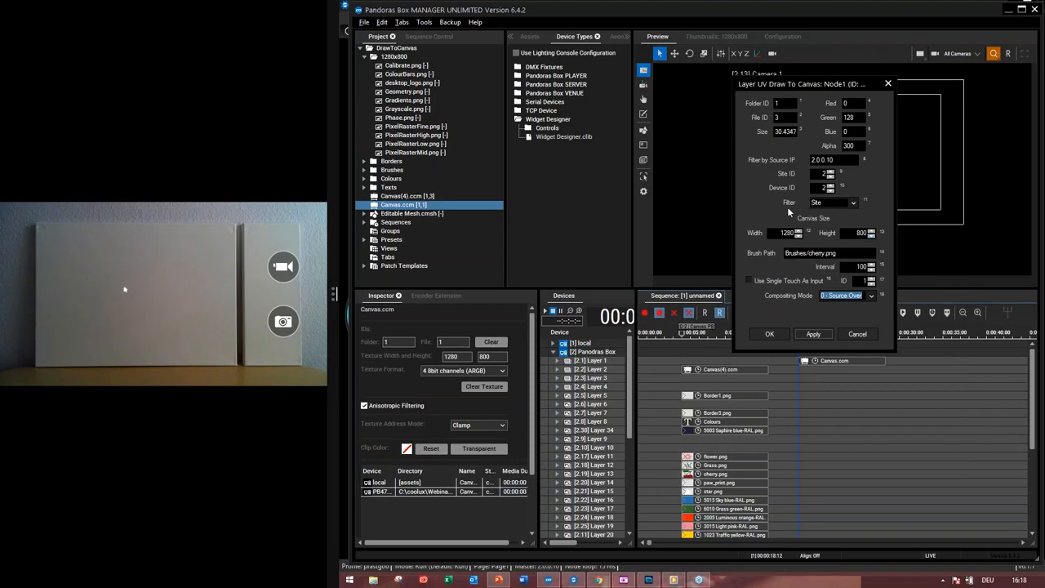
{"action": "left_click", "coordinate": [853, 203]}
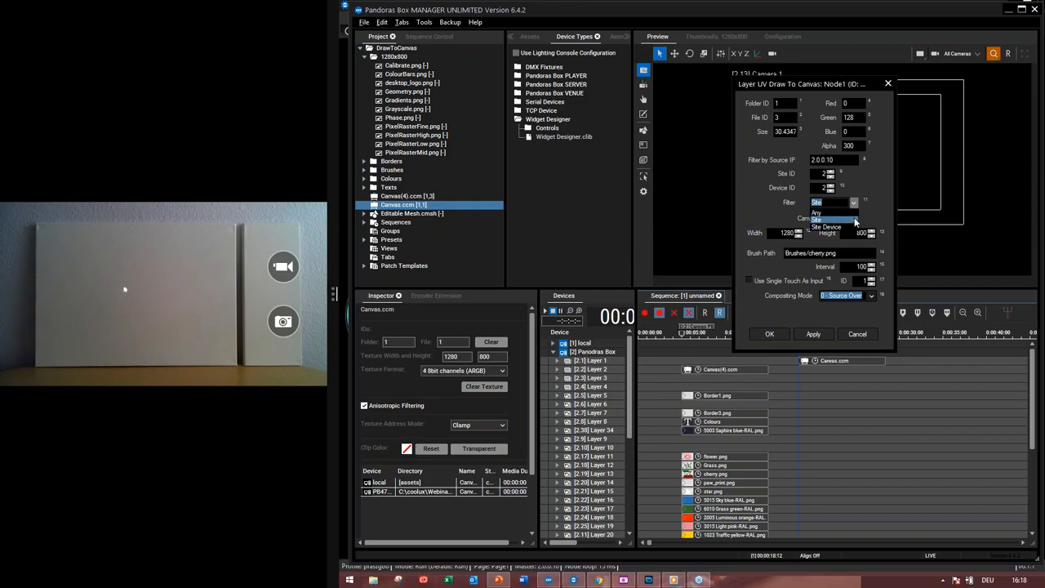
{"action": "left_click", "coordinate": [855, 219]}
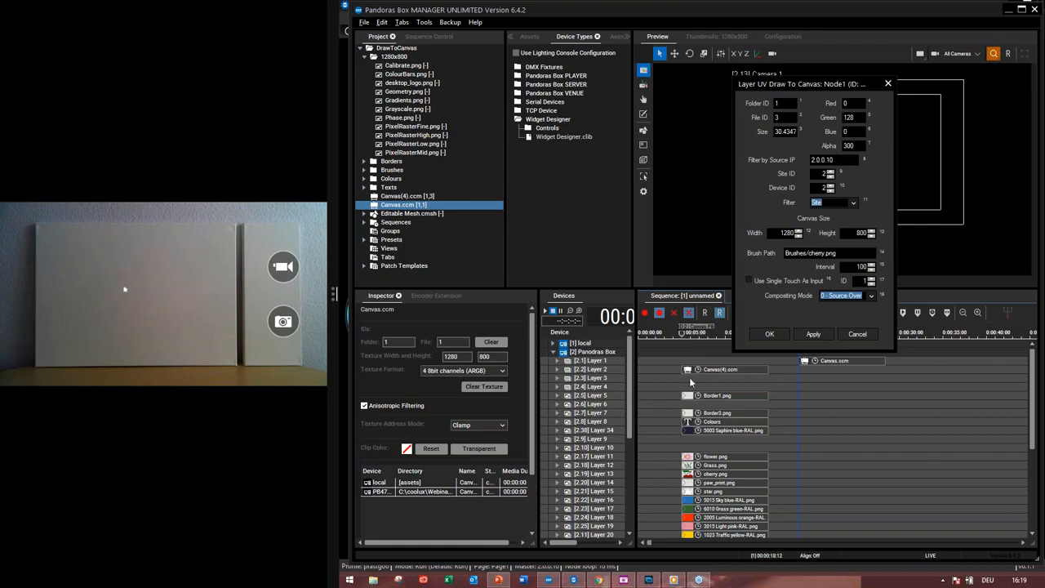
- Inspect Canvas(4).ccm, move the sequence playhead to 5 seconds, and return to Widget Designer to confirm the node settings
{"action": "left_click", "coordinate": [421, 198]}
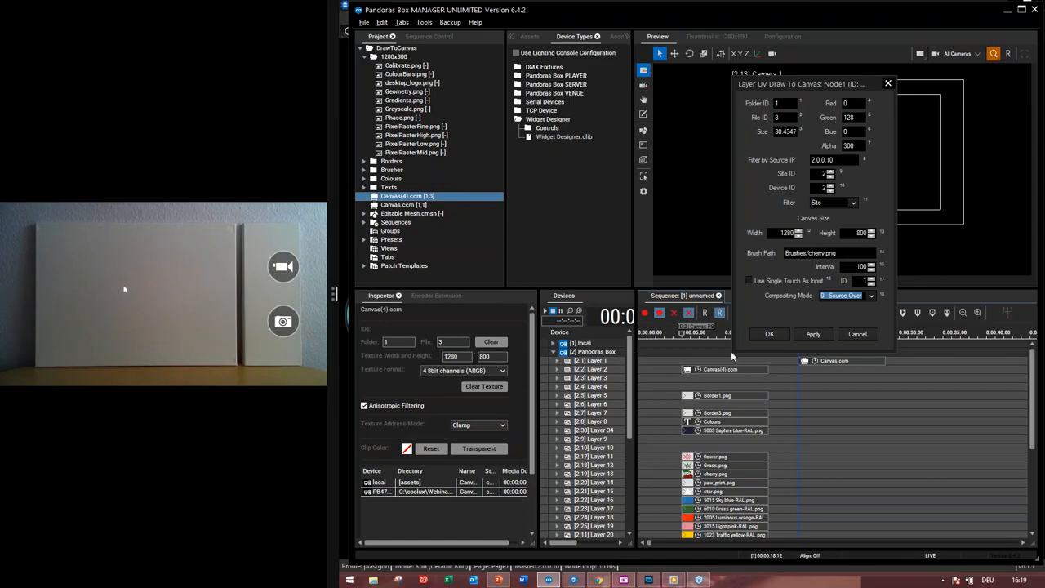
{"action": "left_click", "coordinate": [707, 337]}
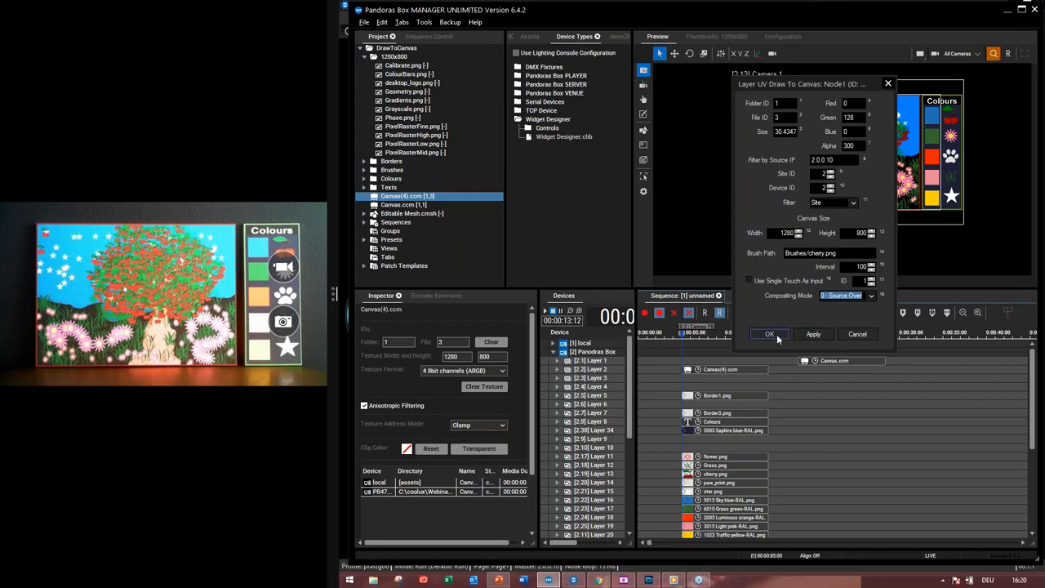
{"action": "left_click", "coordinate": [574, 580]}
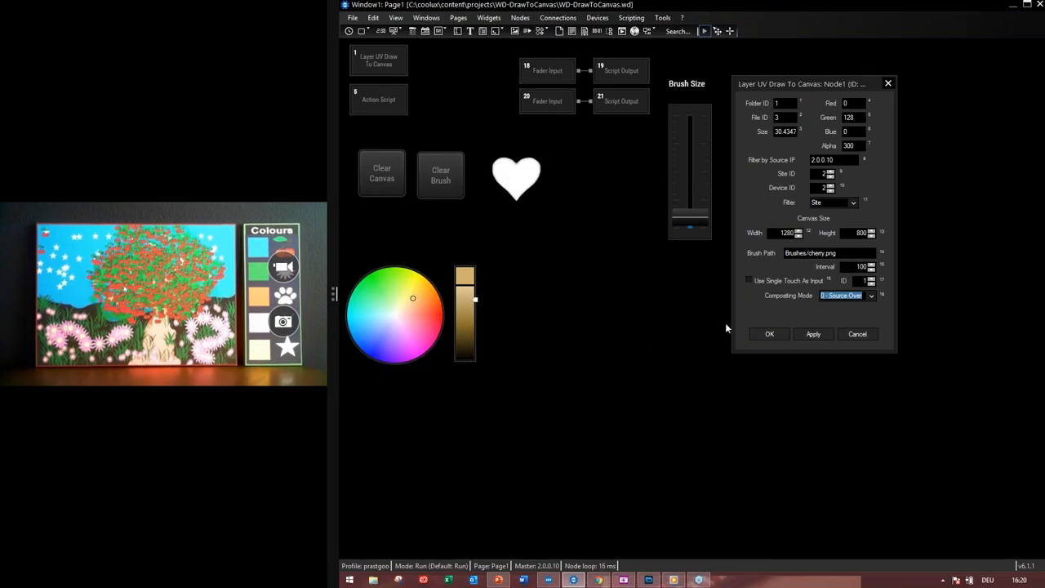
{"action": "left_click", "coordinate": [768, 334]}
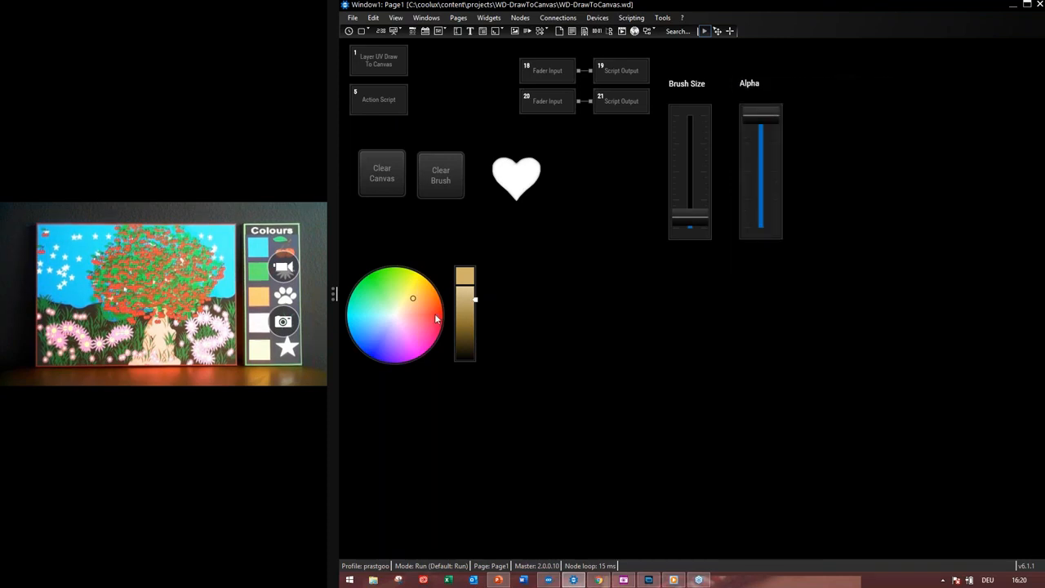
- Open the Action Script node and enlarge its window to examine the three ColorPicker1 SetParam lines
{"action": "double_click", "coordinate": [382, 101]}
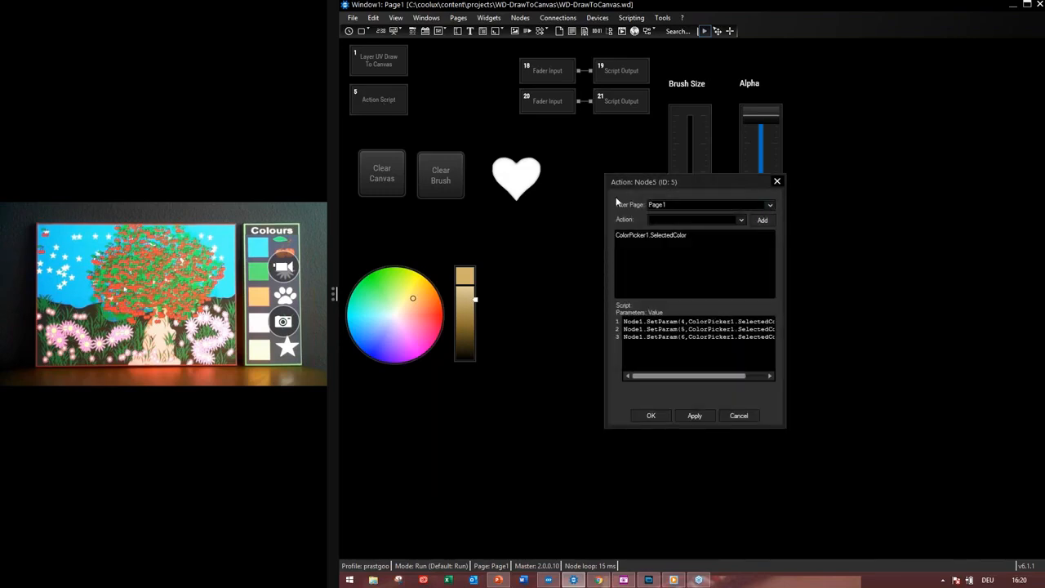
{"action": "left_click_drag", "start_coordinate": [670, 181], "coordinate": [646, 191]}
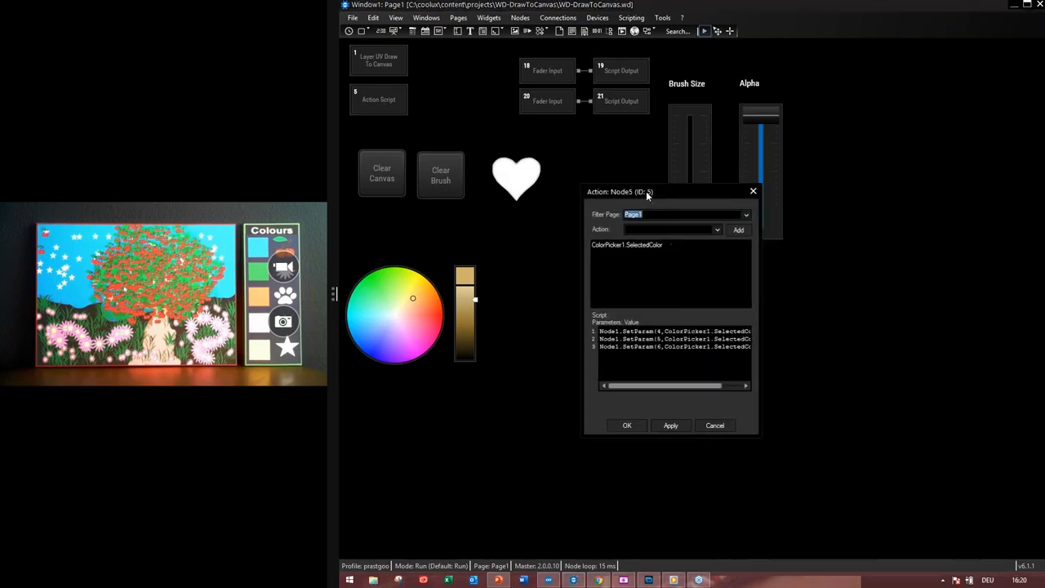
{"action": "left_click", "coordinate": [677, 254]}
{"action": "left_click_drag", "start_coordinate": [757, 435], "coordinate": [876, 459]}
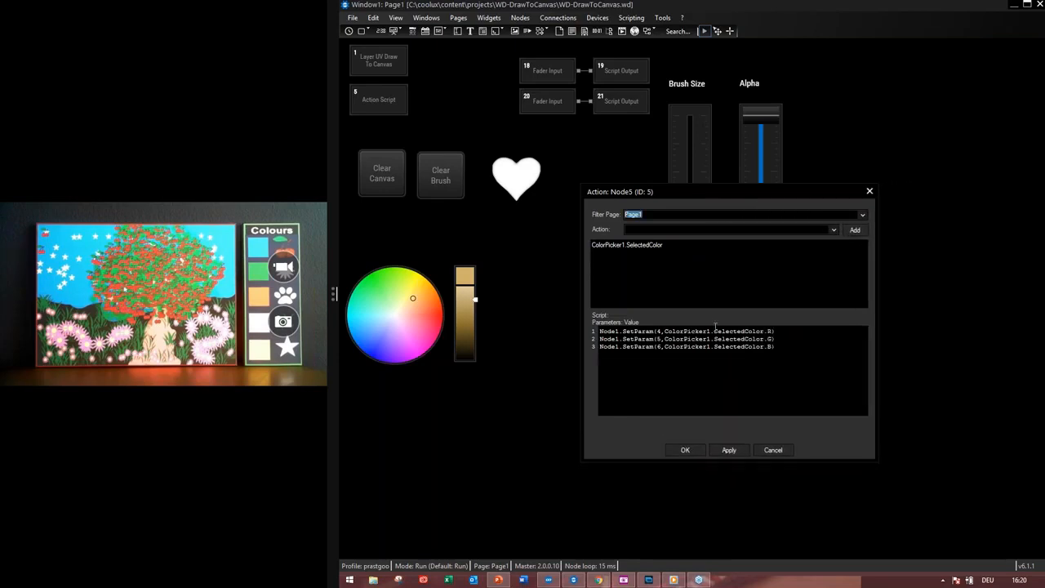
{"action": "left_click", "coordinate": [608, 330]}
- Compare the Layer UV Draw To Canvas node's numbered parameters with the open color script, and dismiss the node settings
{"action": "double_click", "coordinate": [372, 63]}
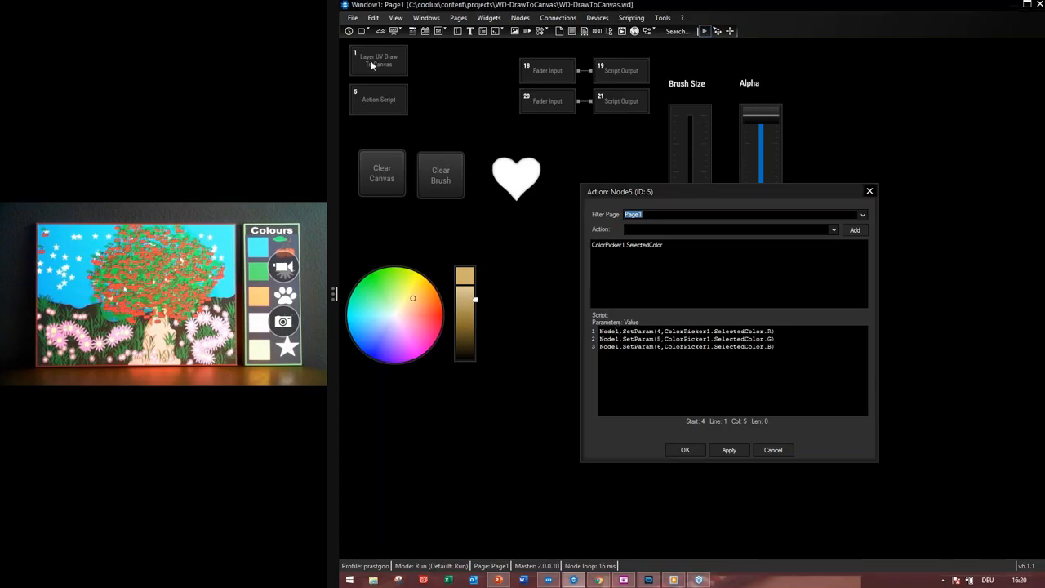
{"action": "mouse_move", "coordinate": [666, 168]}
{"action": "left_mouse_down"}
{"action": "mouse_move", "coordinate": [426, 154]}
{"action": "mouse_move", "coordinate": [433, 181]}
{"action": "left_mouse_up"}
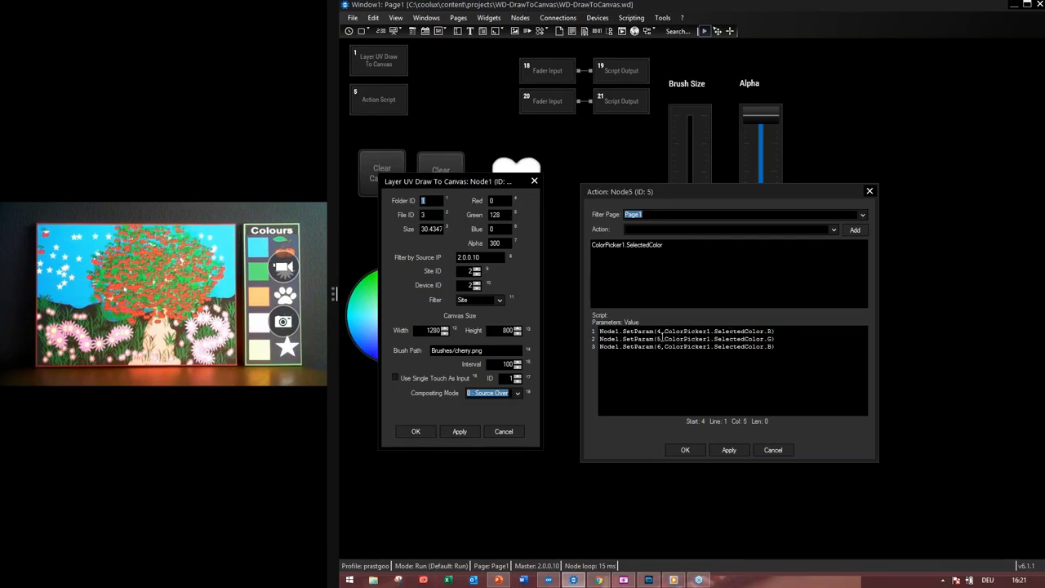
{"action": "left_click_drag", "start_coordinate": [482, 183], "coordinate": [526, 115]}
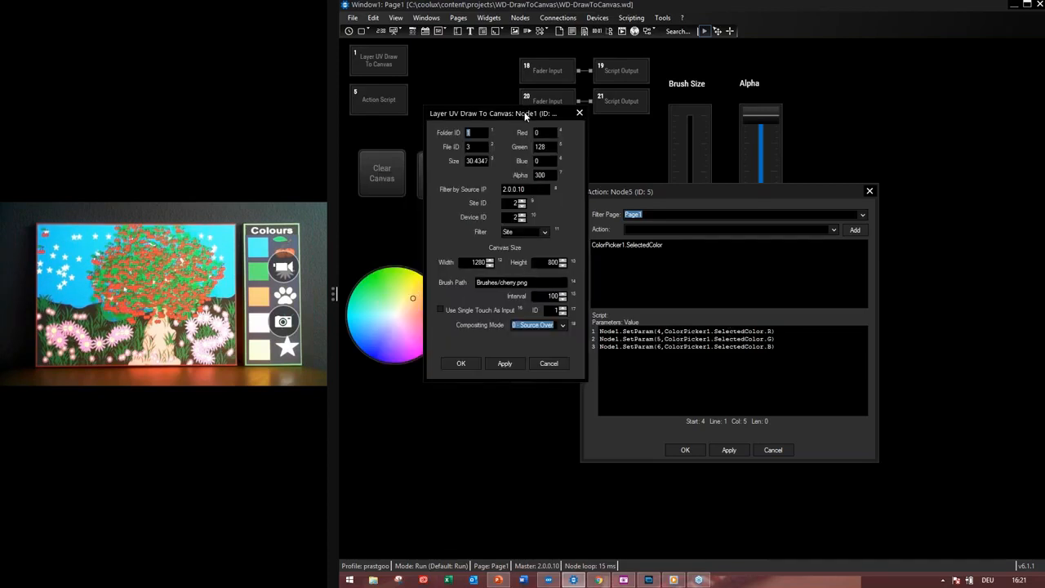
{"action": "left_click", "coordinate": [548, 365]}
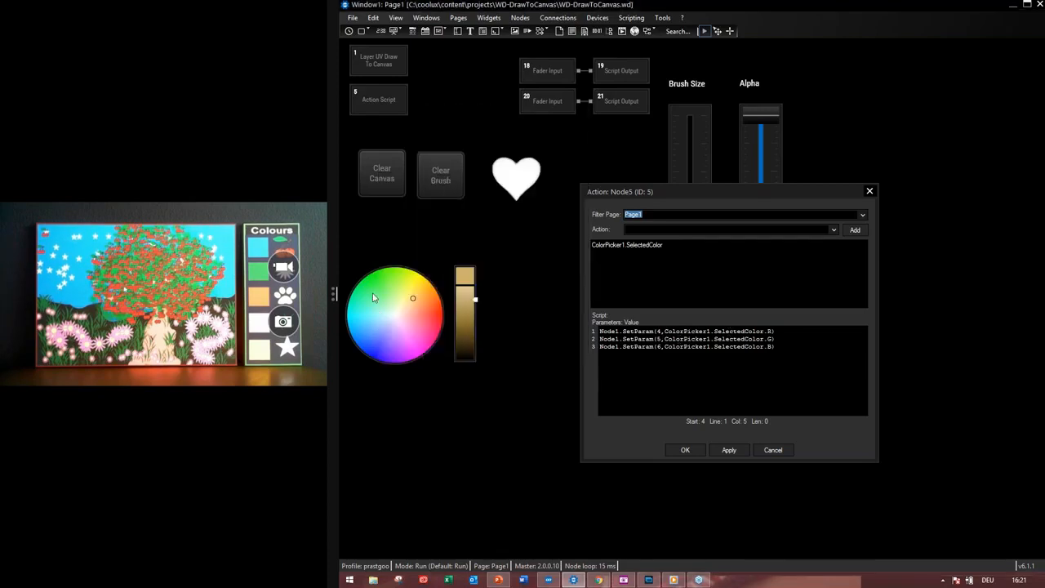
- Pick a red shade in the color wheel and change the selection to green
{"action": "left_click", "coordinate": [414, 318]}
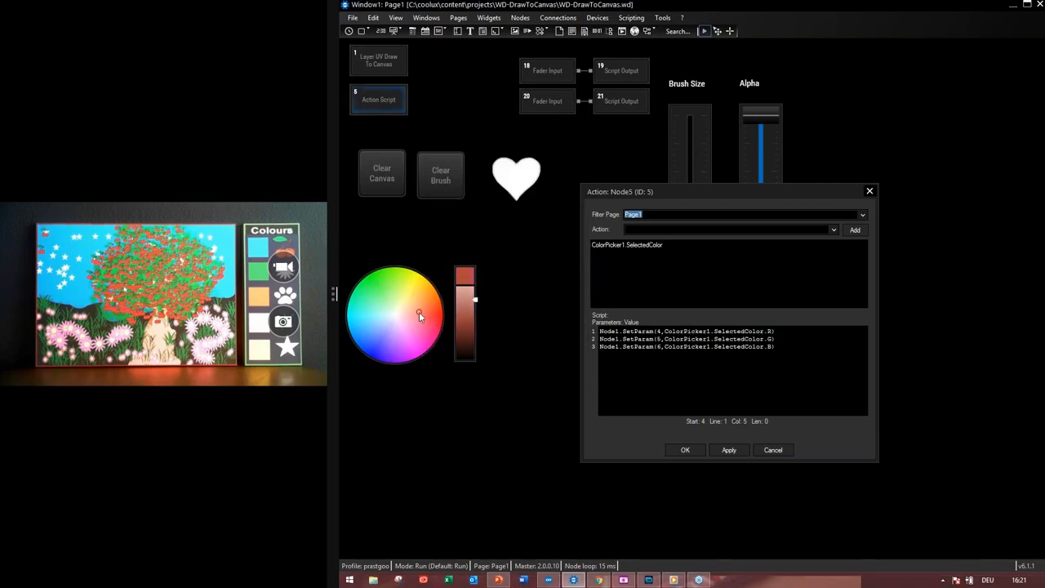
{"action": "left_click", "coordinate": [420, 315]}
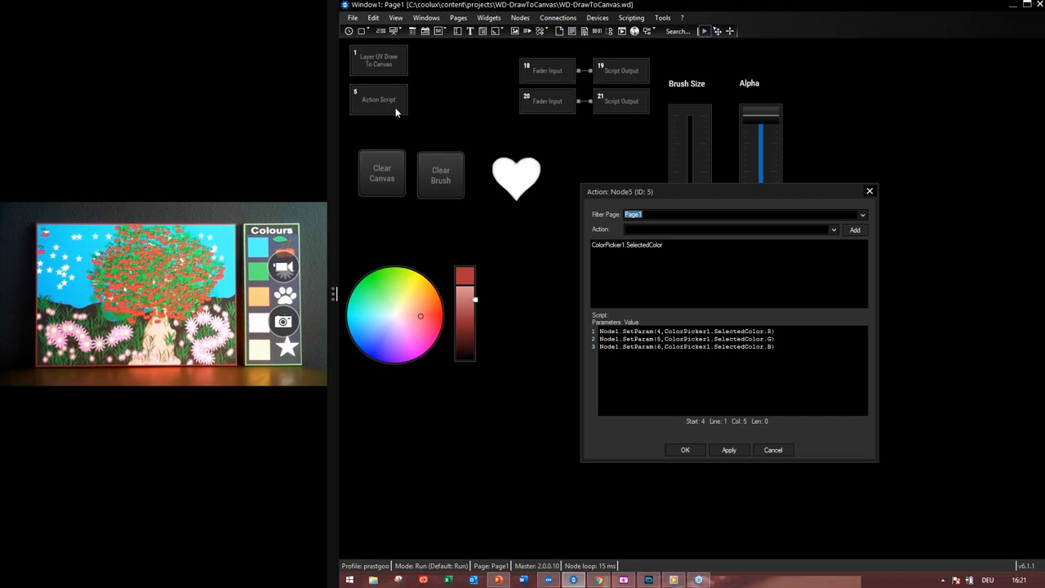
{"action": "mouse_move", "coordinate": [418, 316]}
{"action": "left_mouse_down"}
{"action": "mouse_move", "coordinate": [392, 346]}
{"action": "mouse_move", "coordinate": [421, 342]}
{"action": "mouse_move", "coordinate": [379, 339]}
{"action": "mouse_move", "coordinate": [375, 273]}
{"action": "mouse_move", "coordinate": [429, 307]}
{"action": "mouse_move", "coordinate": [385, 285]}
{"action": "left_mouse_up"}
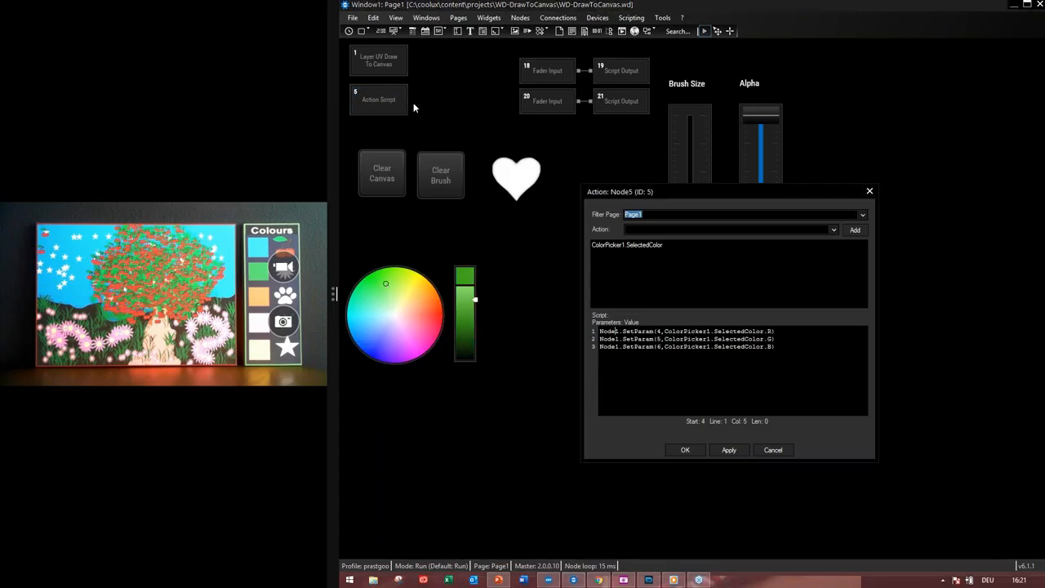
- Recheck the Layer UV Draw To Canvas node's color parameters, apply them, and close both the node and action script settings
{"action": "left_click", "coordinate": [387, 101]}
{"action": "double_click", "coordinate": [383, 68]}
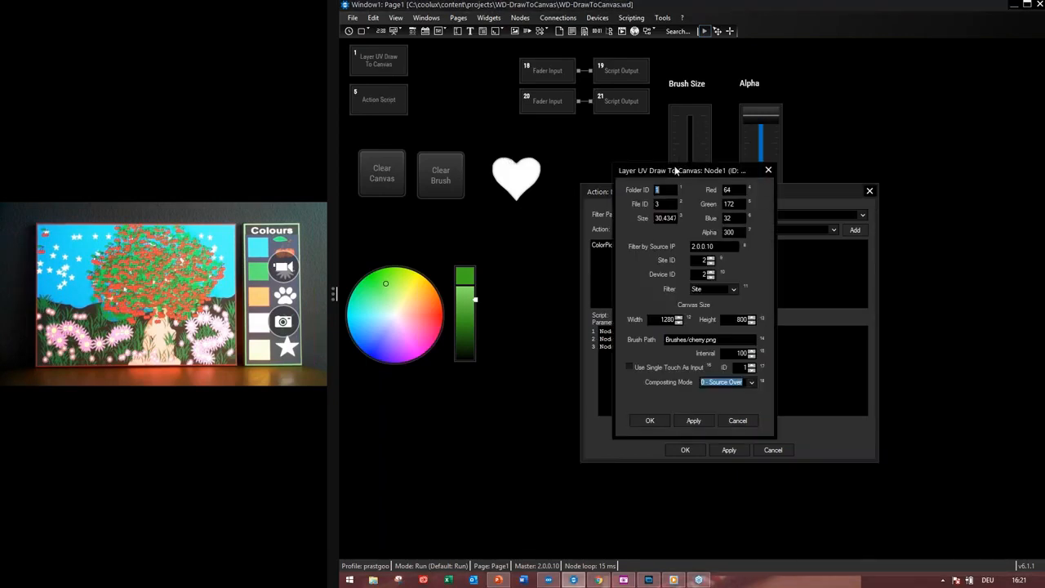
{"action": "left_click_drag", "start_coordinate": [675, 168], "coordinate": [531, 86]}
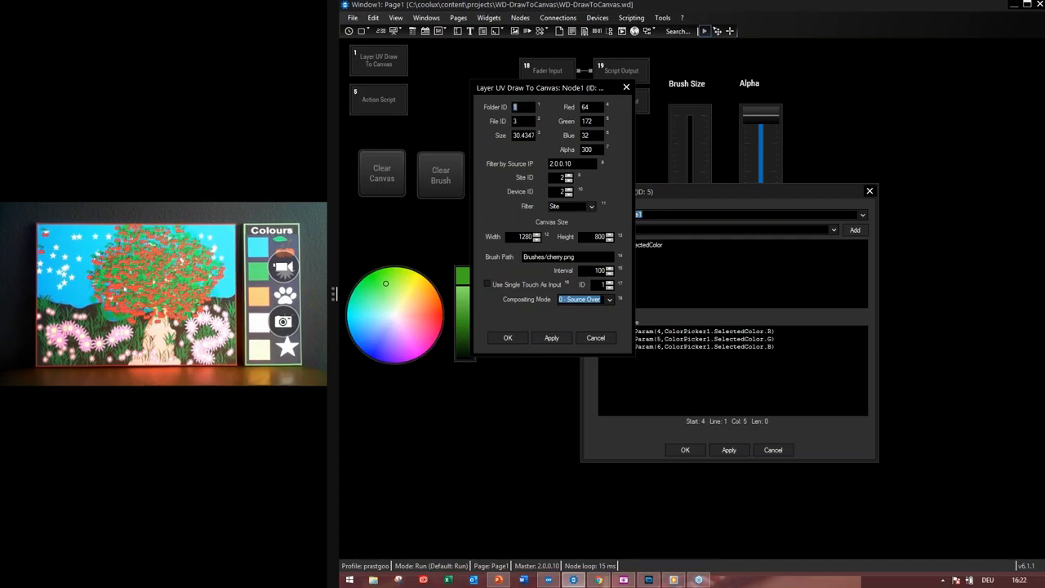
{"action": "left_click", "coordinate": [553, 337]}
{"action": "left_click", "coordinate": [595, 338]}
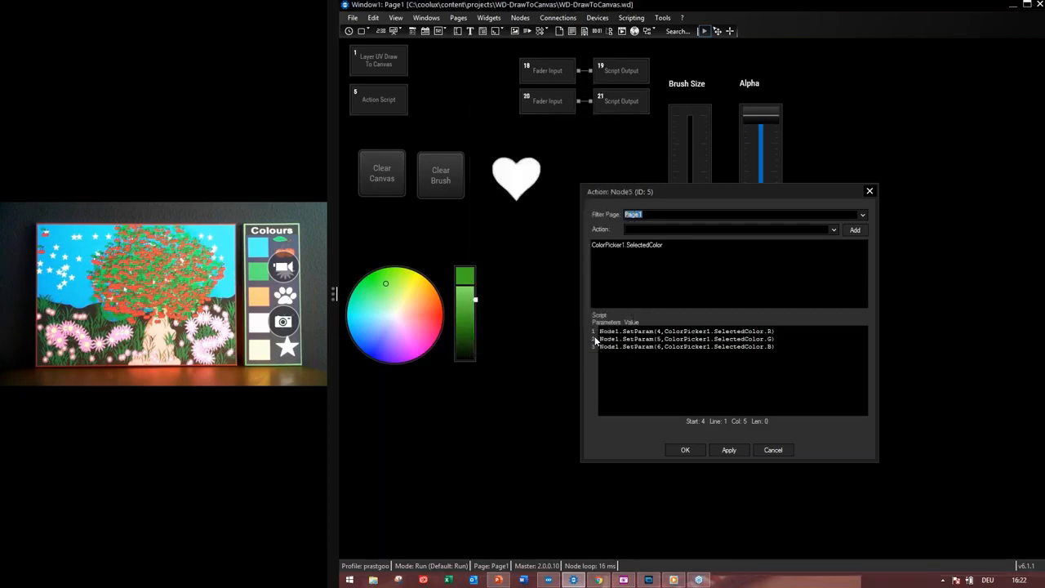
{"action": "left_click", "coordinate": [685, 449]}
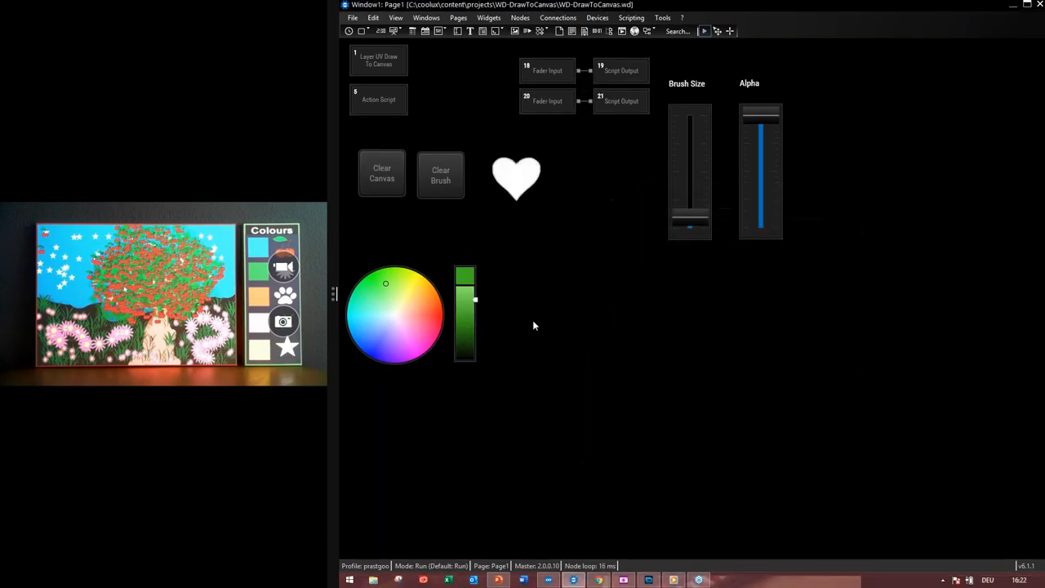
- Clear the tree painting from the canvas, and bring up and dismiss the Clear Brush button's options
{"action": "left_click", "coordinate": [393, 187]}
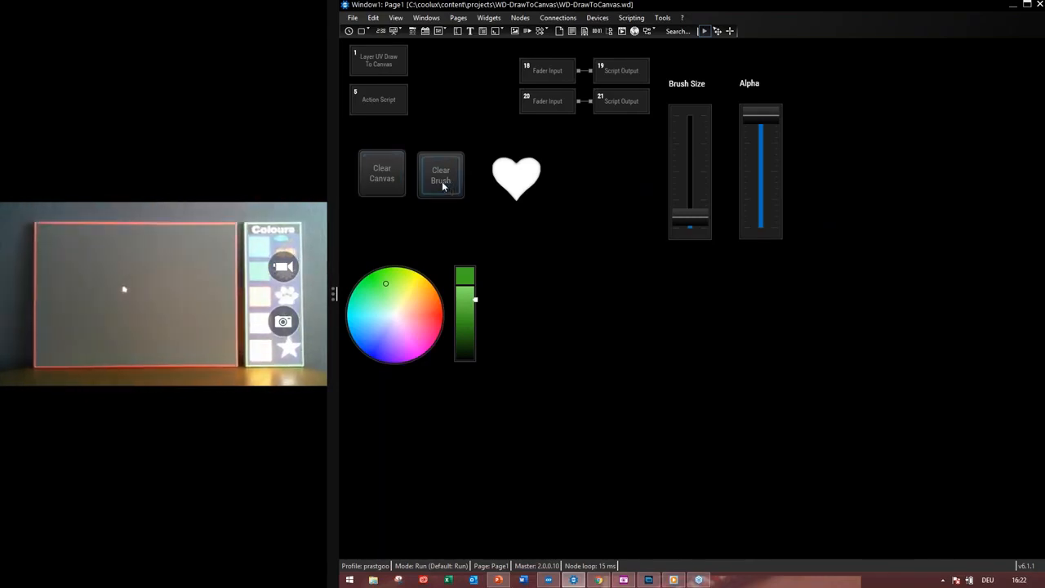
{"action": "right_click", "coordinate": [439, 182]}
{"action": "key", "text": "Escape"}
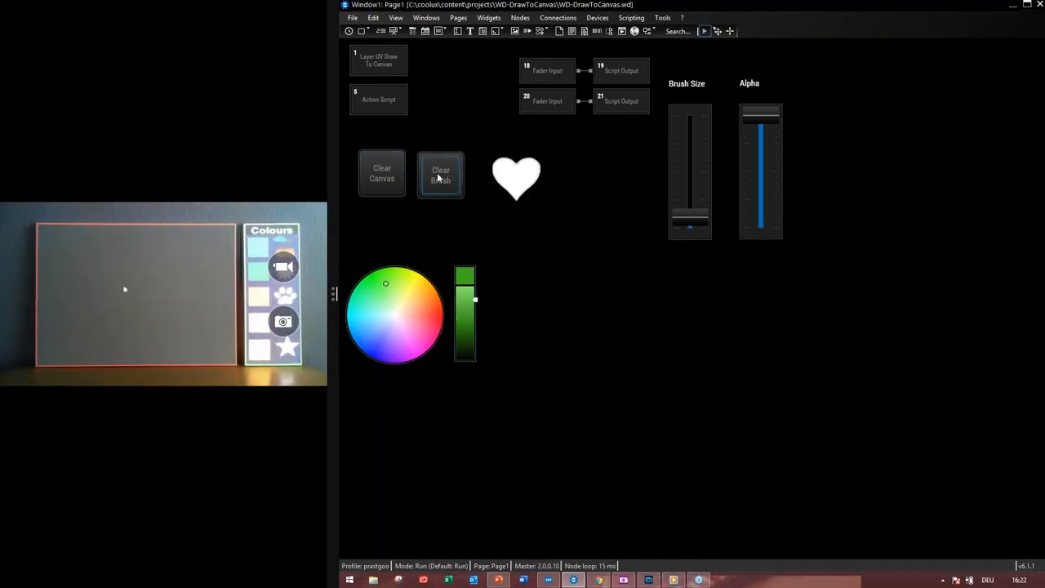
- Open the Clear Brush button's script properties, and bring up and dismiss the Action Script node's settings
{"action": "right_click", "coordinate": [438, 178]}
{"action": "left_click", "coordinate": [454, 180]}
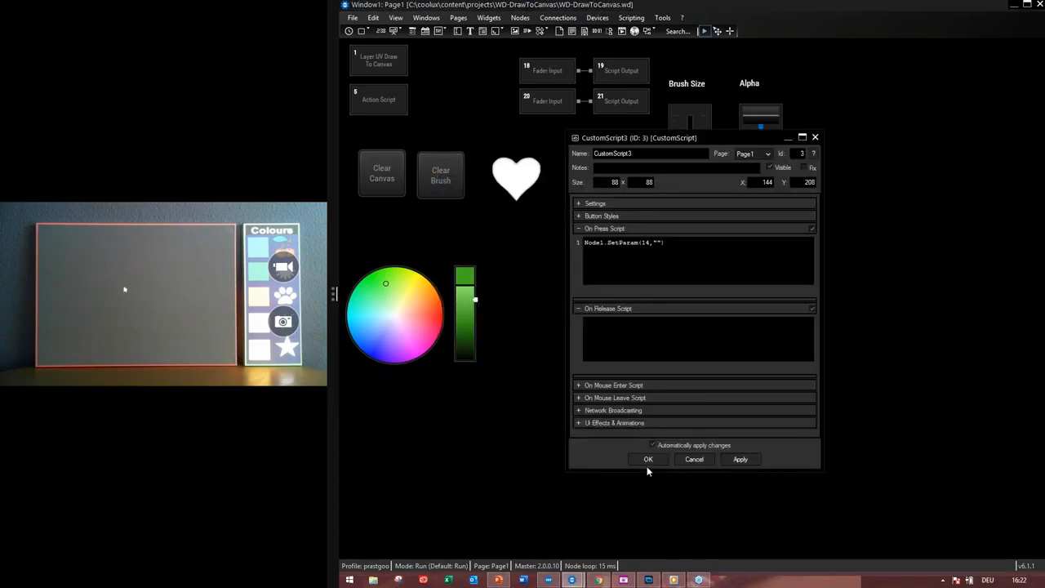
{"action": "left_click", "coordinate": [384, 104]}
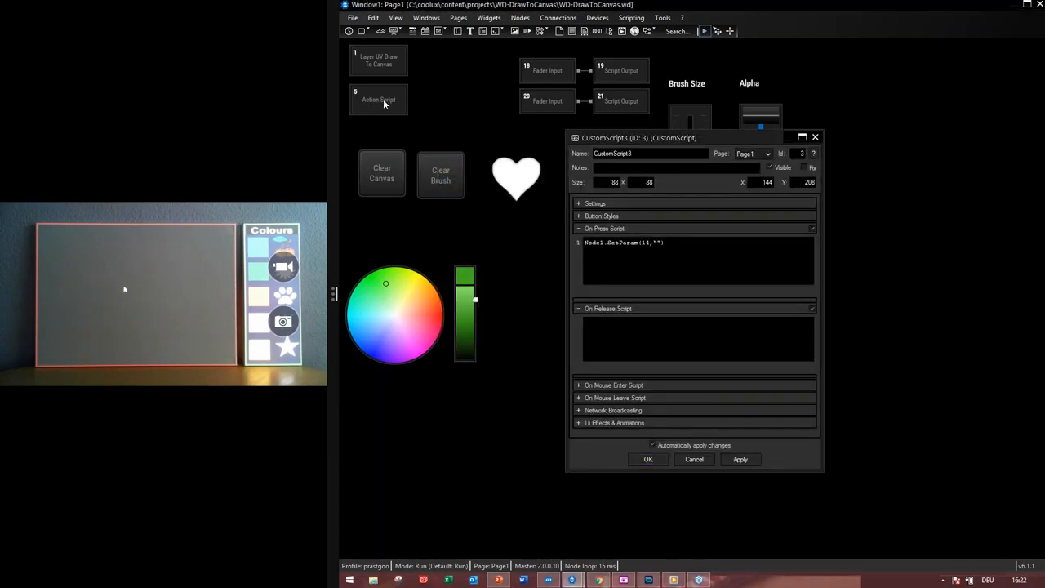
{"action": "double_click", "coordinate": [385, 103]}
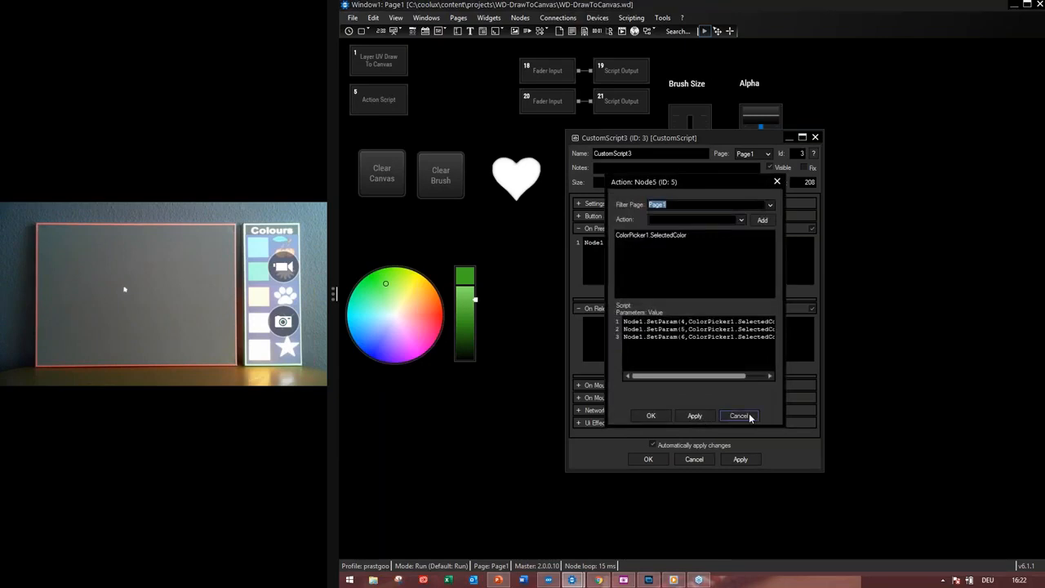
{"action": "left_click", "coordinate": [738, 416]}
- Open the Layer UV Draw To Canvas node's settings beside the Clear Brush script and highlight the Brush Path entry
{"action": "double_click", "coordinate": [364, 63]}
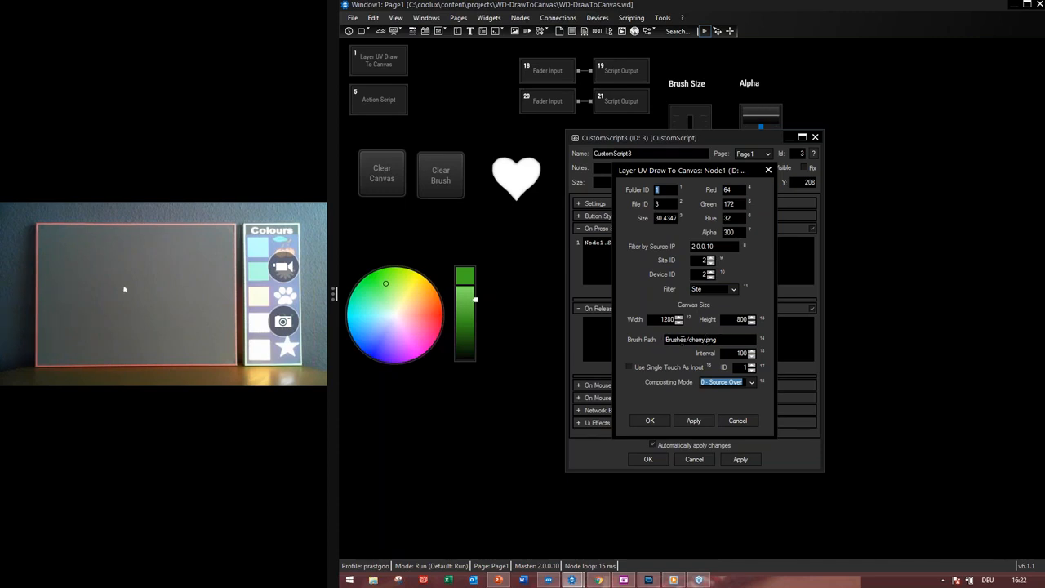
{"action": "mouse_move", "coordinate": [680, 173]}
{"action": "left_mouse_down"}
{"action": "mouse_move", "coordinate": [630, 94]}
{"action": "mouse_move", "coordinate": [638, 83]}
{"action": "left_mouse_up"}
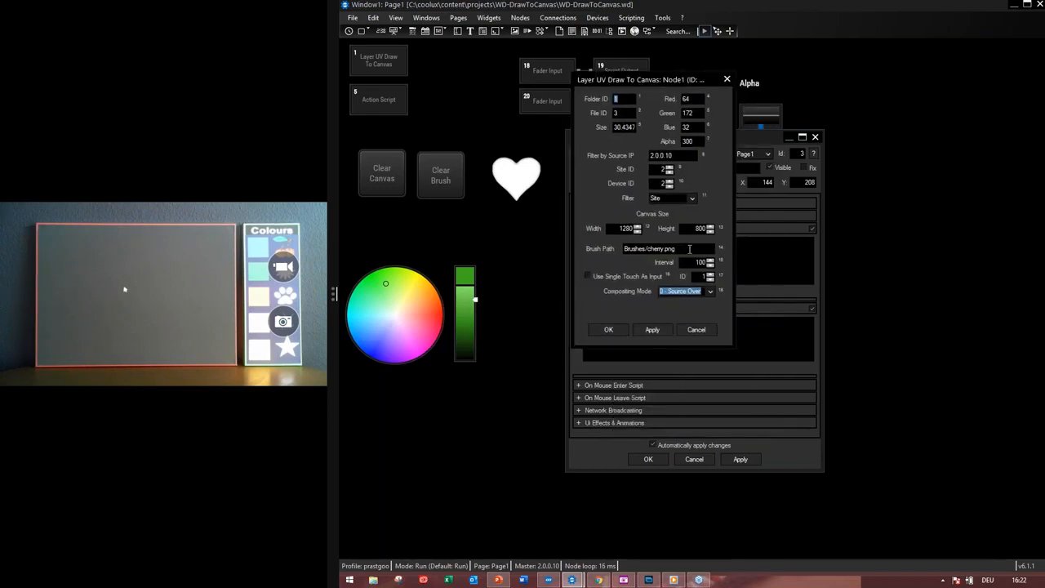
{"action": "left_click_drag", "start_coordinate": [689, 248], "coordinate": [622, 247]}
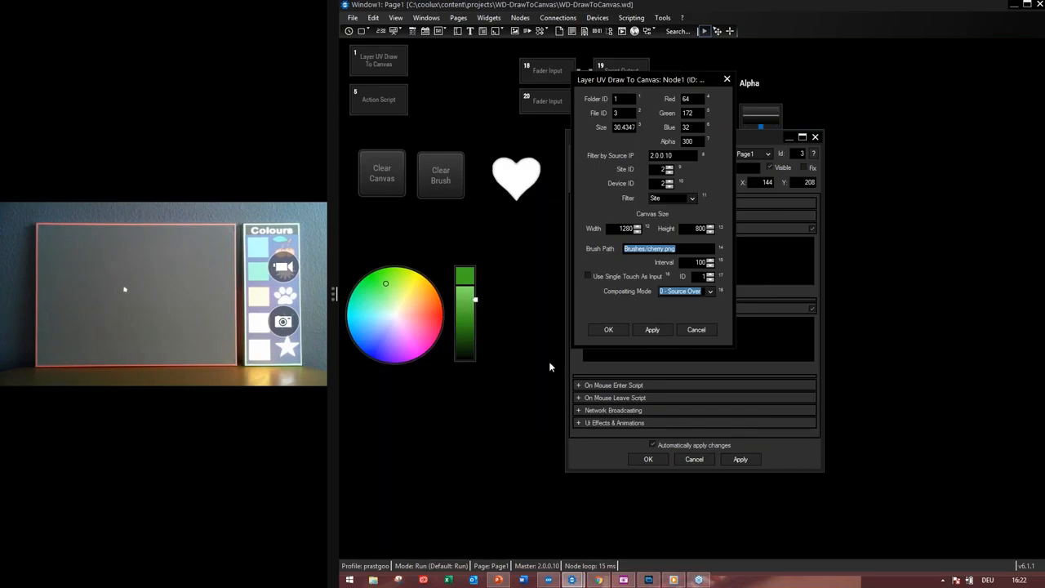
- Switch to Pandoras Box Manager, inspect cherry.png in the project's Brushes folder, close the node settings and return to Widget Designer
{"action": "left_click", "coordinate": [549, 579]}
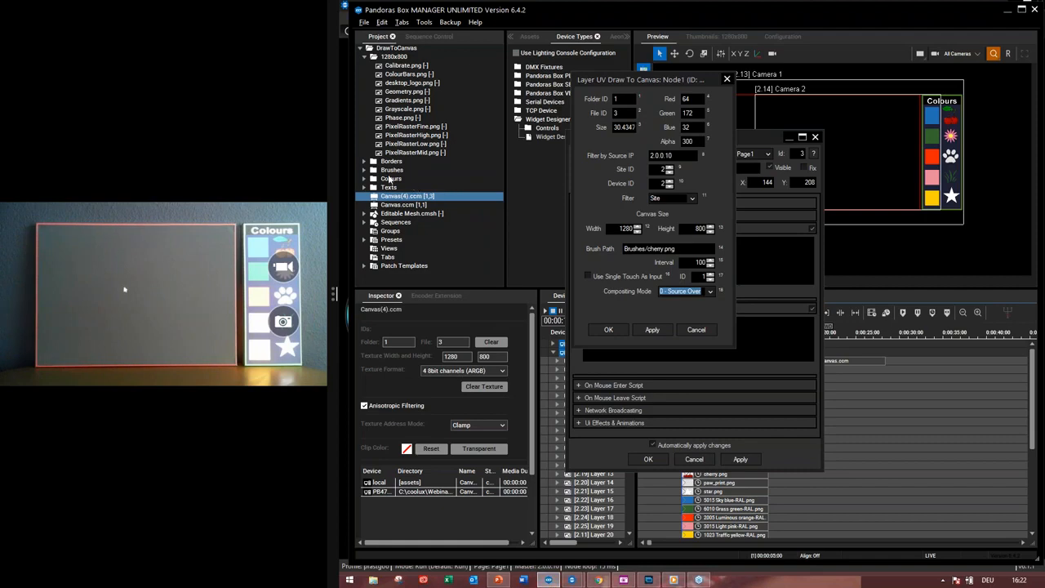
{"action": "left_click", "coordinate": [366, 170]}
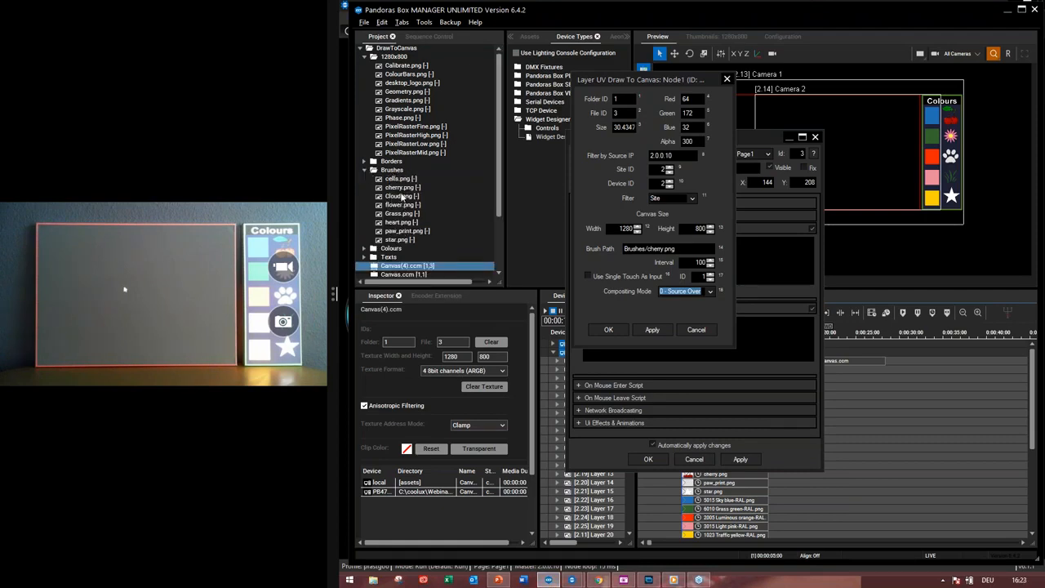
{"action": "left_click", "coordinate": [401, 188]}
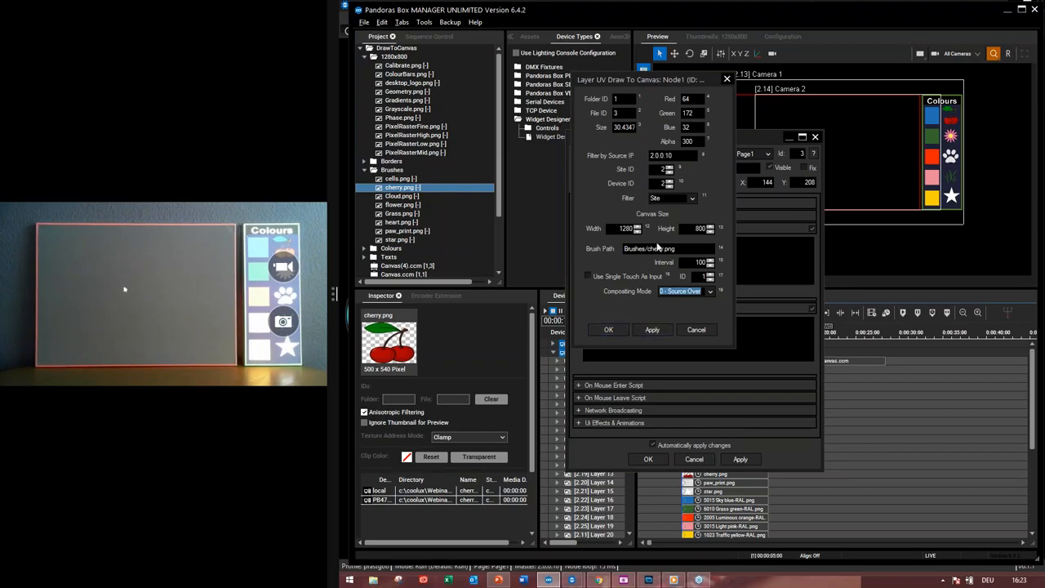
{"action": "left_click", "coordinate": [608, 329]}
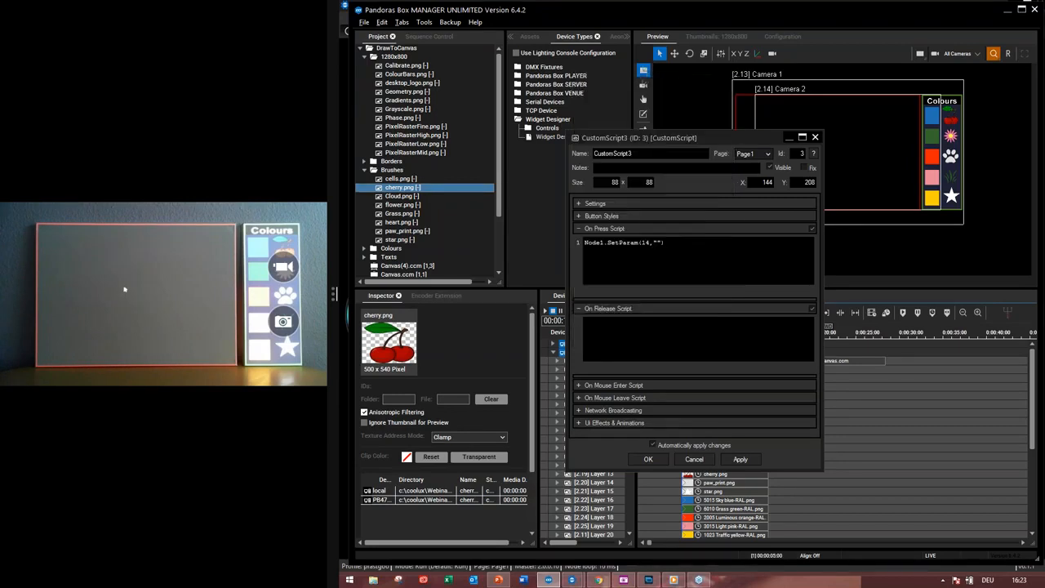
{"action": "left_click", "coordinate": [1008, 15]}
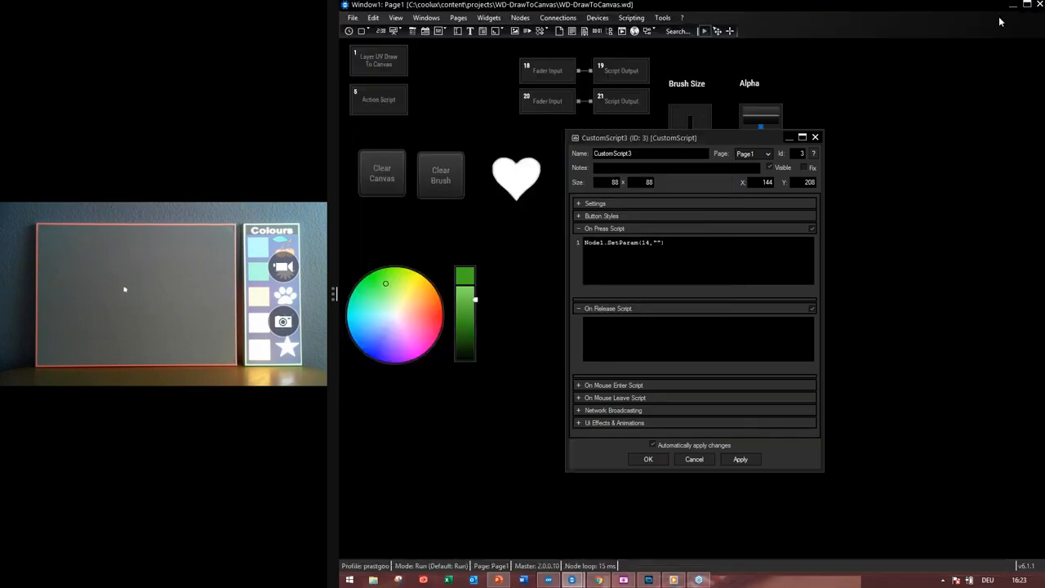
- Close the button's script properties, clear the brush, and check the Brush Path in the Layer UV Draw To Canvas node
{"action": "left_click", "coordinate": [647, 460]}
{"action": "left_click", "coordinate": [440, 175]}
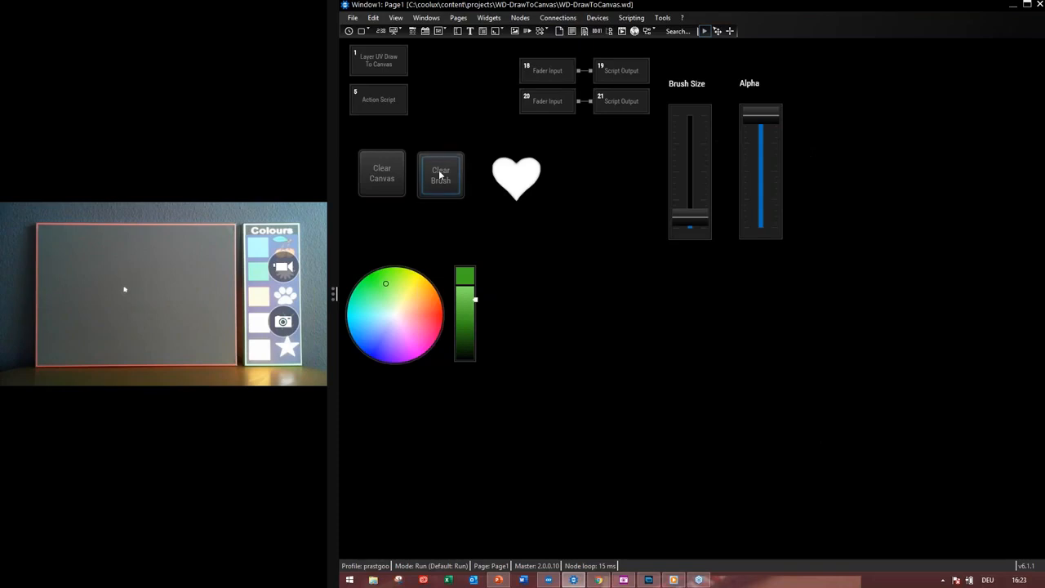
{"action": "double_click", "coordinate": [385, 62]}
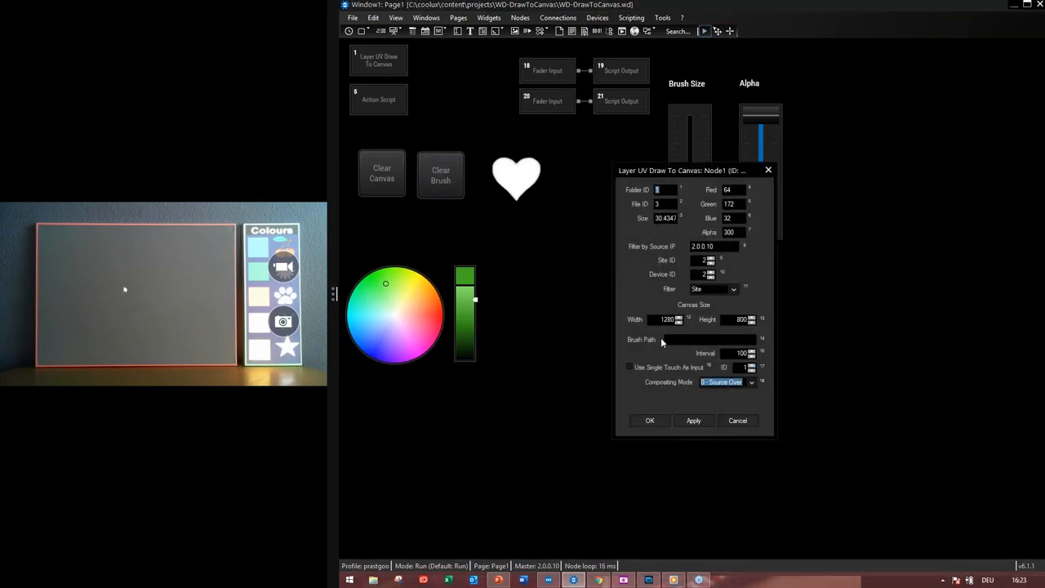
{"action": "left_click", "coordinate": [650, 420]}
- Compare the Clear Brush button's SetParam script with the numbered Brush Path parameter in the Layer UV Draw To Canvas node
{"action": "right_click", "coordinate": [447, 176]}
{"action": "left_click", "coordinate": [490, 180]}
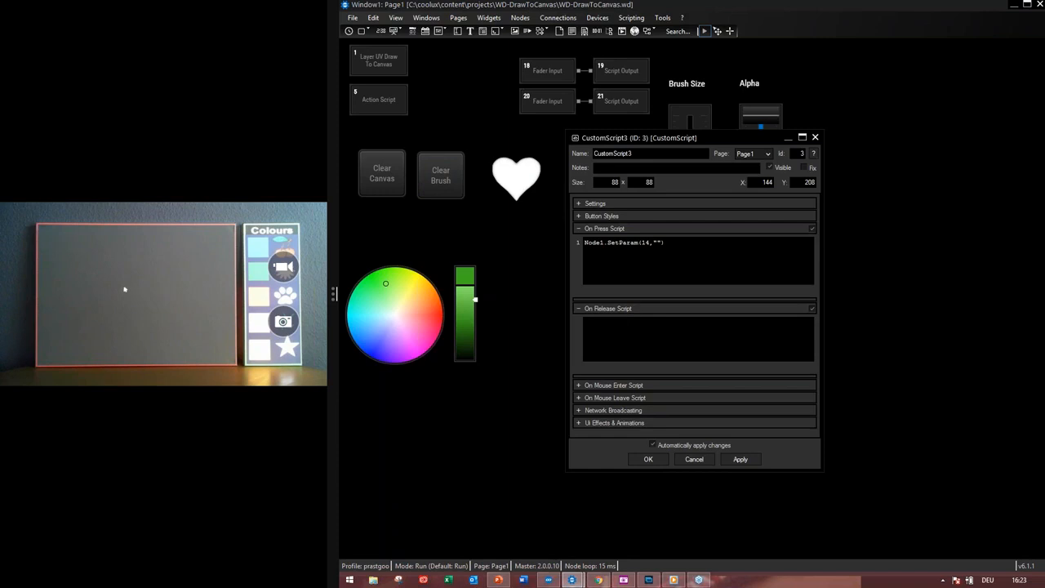
{"action": "left_click_drag", "start_coordinate": [585, 243], "coordinate": [636, 247]}
{"action": "left_click", "coordinate": [596, 244]}
{"action": "double_click", "coordinate": [376, 70]}
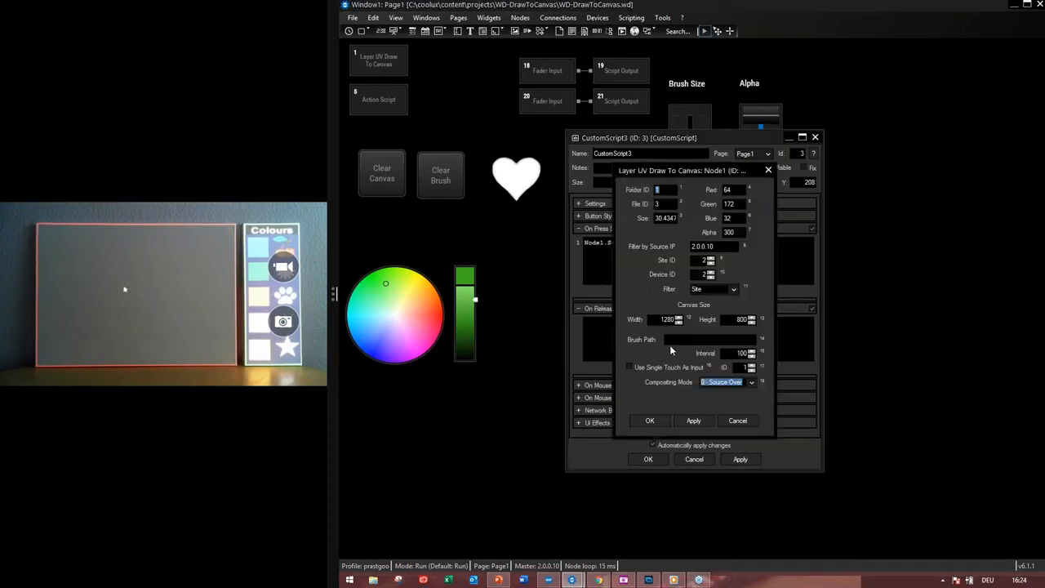
{"action": "left_click", "coordinate": [660, 425]}
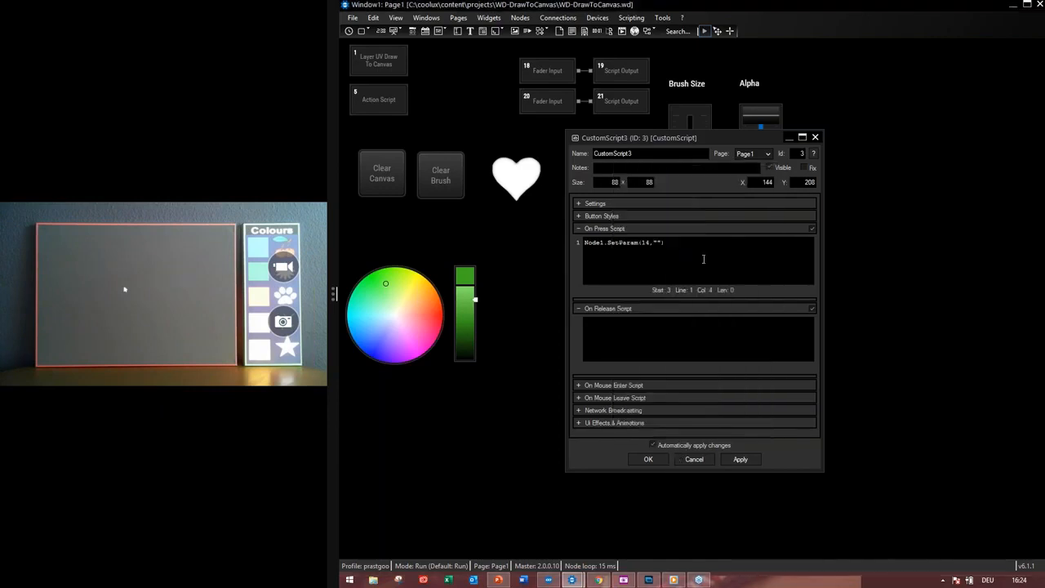
- Close the Clear Brush script properties and check the heart button's brush path in the Layer UV Draw To Canvas node
{"action": "left_click", "coordinate": [658, 243]}
{"action": "left_click", "coordinate": [649, 458]}
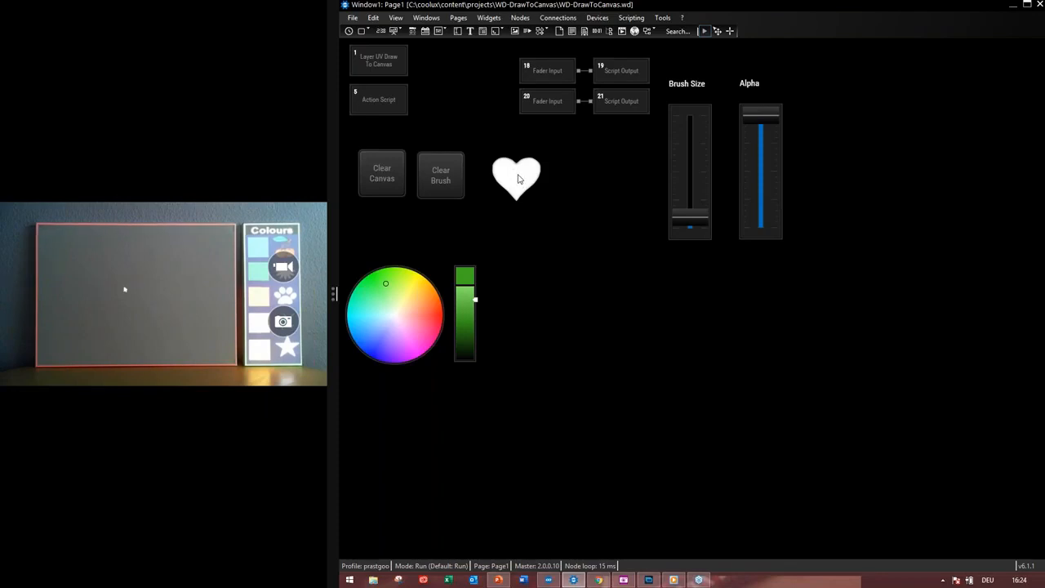
{"action": "double_click", "coordinate": [388, 62]}
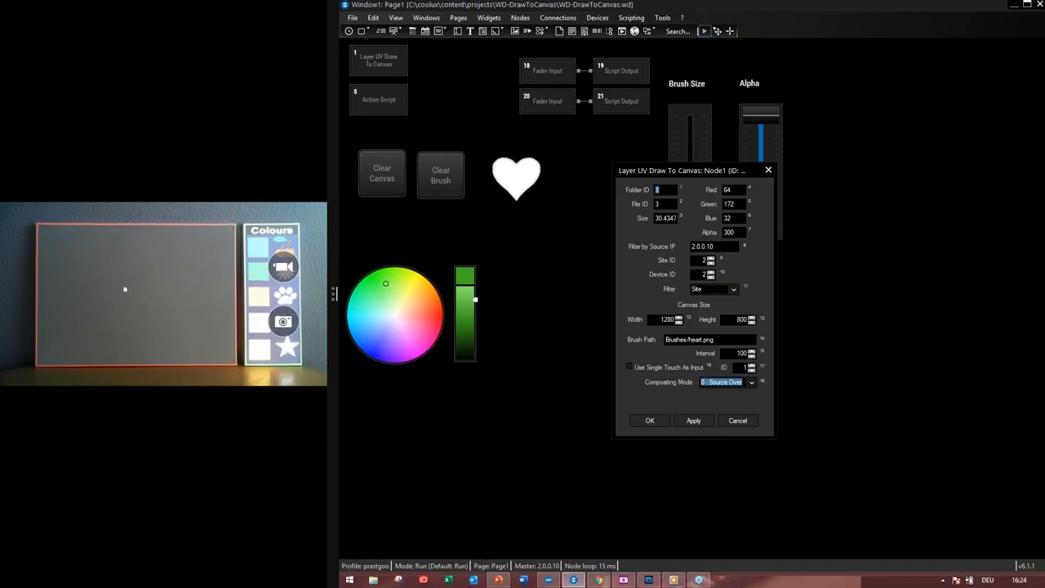
{"action": "left_click", "coordinate": [658, 420]}
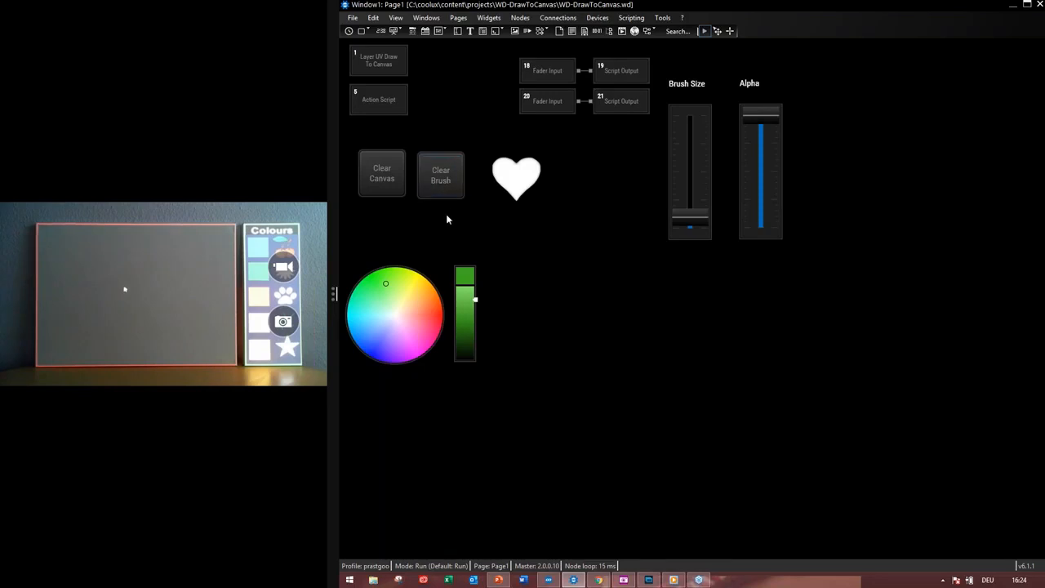
- Try a blue shade in the color wheel, change the selection to red and adjust its brightness
{"action": "left_click", "coordinate": [398, 316]}
{"action": "left_click", "coordinate": [376, 340]}
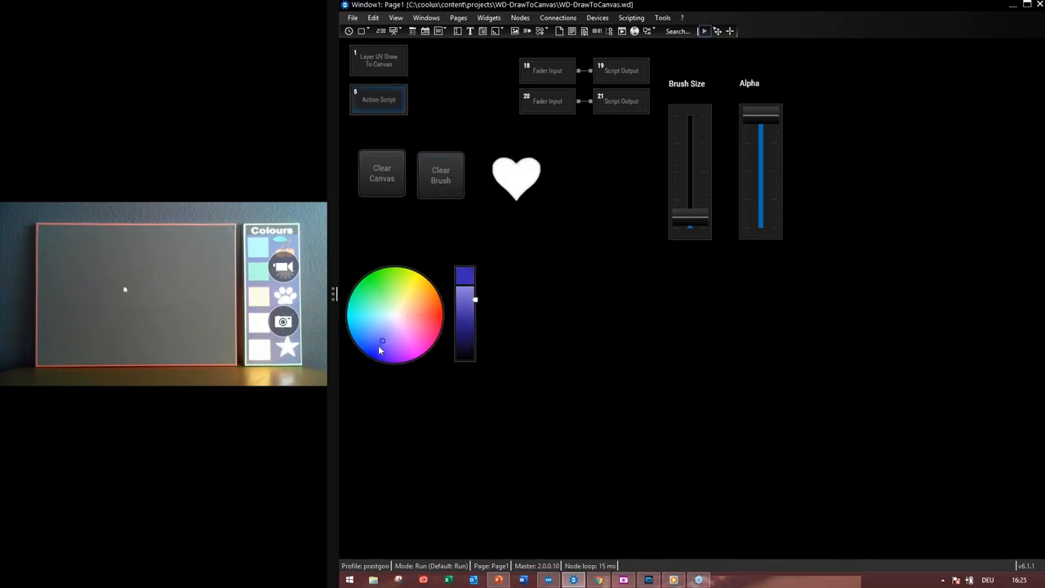
{"action": "left_click", "coordinate": [429, 314]}
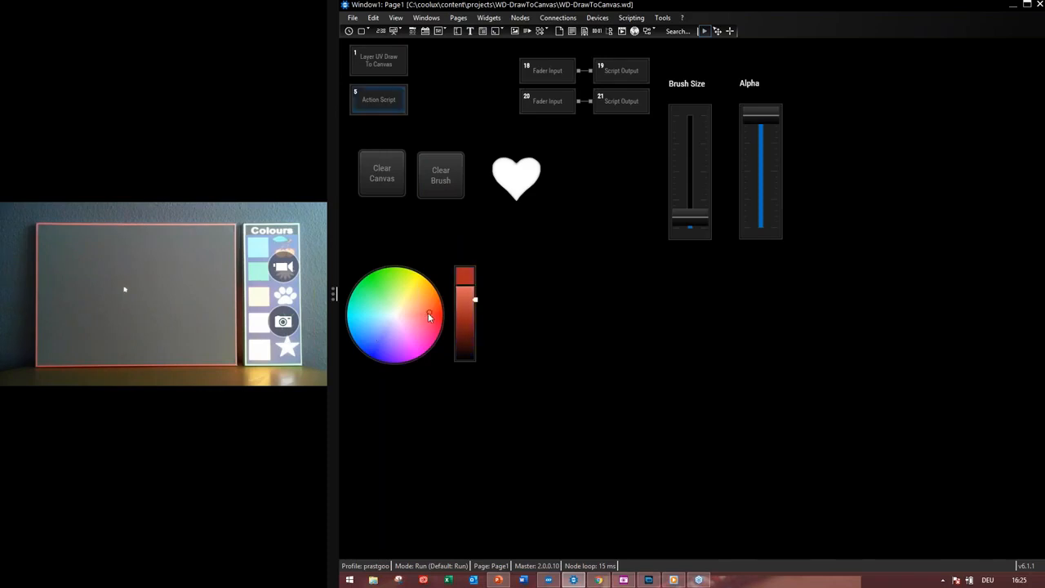
{"action": "left_click", "coordinate": [475, 307]}
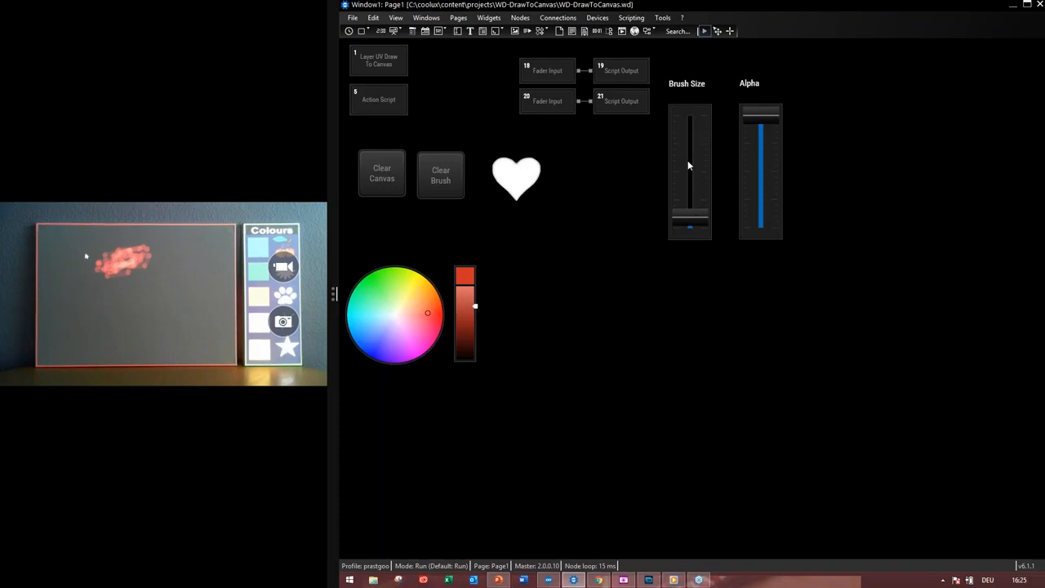
- Inspect the Fader ID in Fader Input node 18 and the SetParam script in Script Output node 19
{"action": "double_click", "coordinate": [542, 71]}
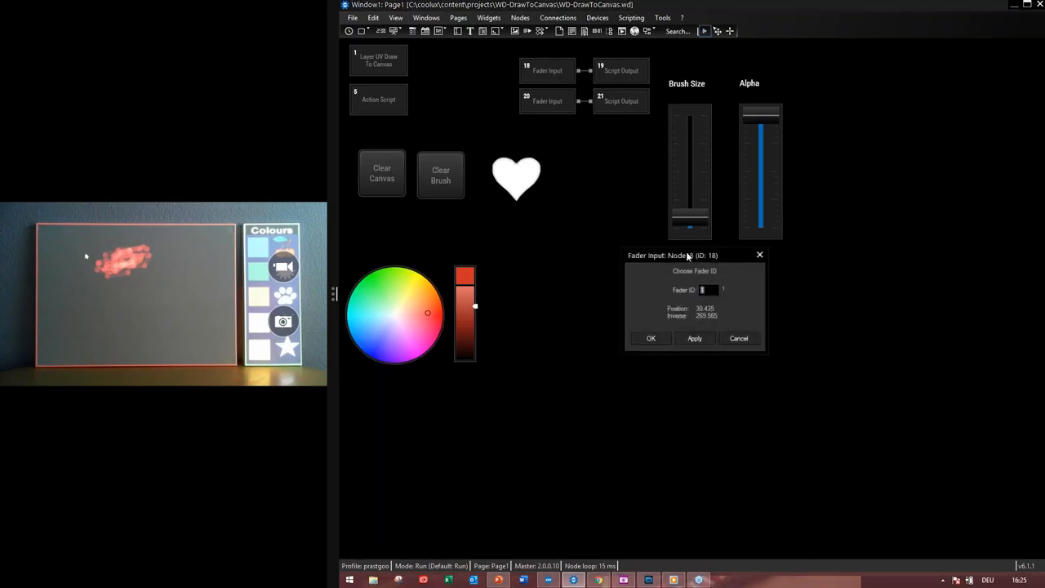
{"action": "left_click_drag", "start_coordinate": [696, 260], "coordinate": [554, 213]}
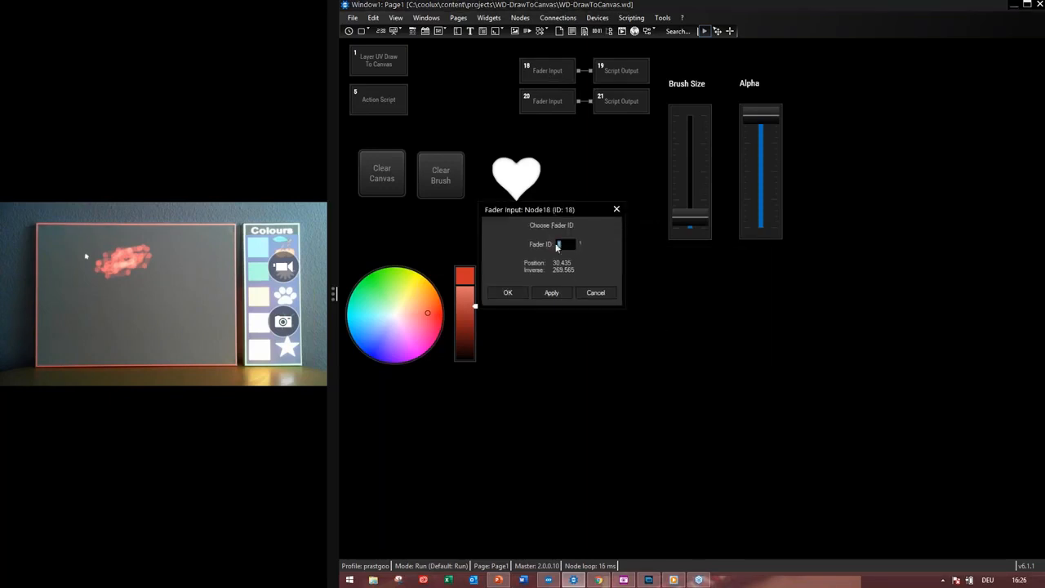
{"action": "left_click", "coordinate": [553, 293]}
{"action": "double_click", "coordinate": [622, 74]}
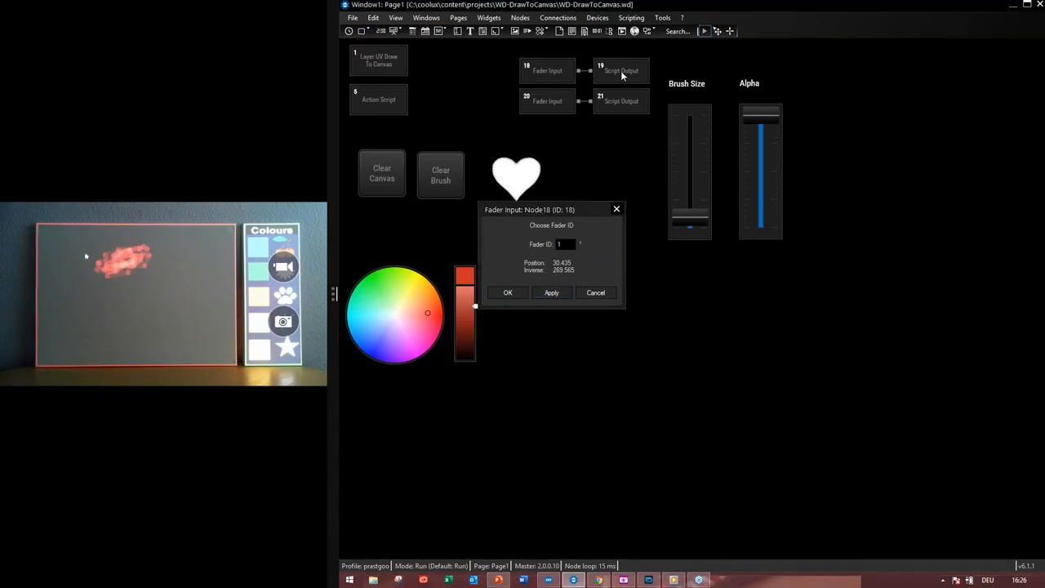
{"action": "left_click_drag", "start_coordinate": [650, 154], "coordinate": [732, 170]}
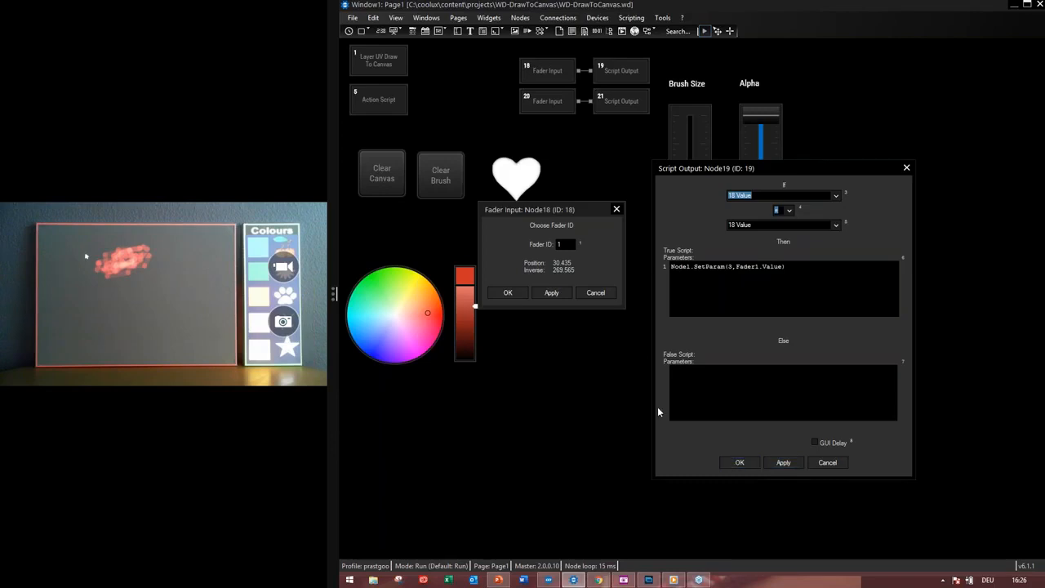
{"action": "left_click", "coordinate": [740, 462]}
- Raise the Brush Size fader to about 201, and review the fader's properties before closing them
{"action": "left_click_drag", "start_coordinate": [693, 182], "coordinate": [694, 155]}
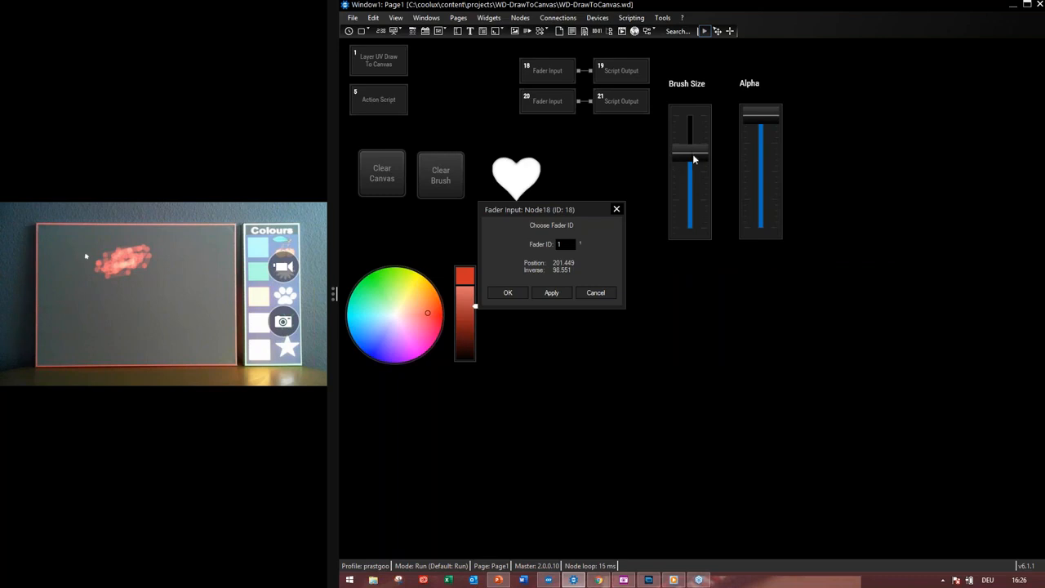
{"action": "right_click", "coordinate": [693, 124]}
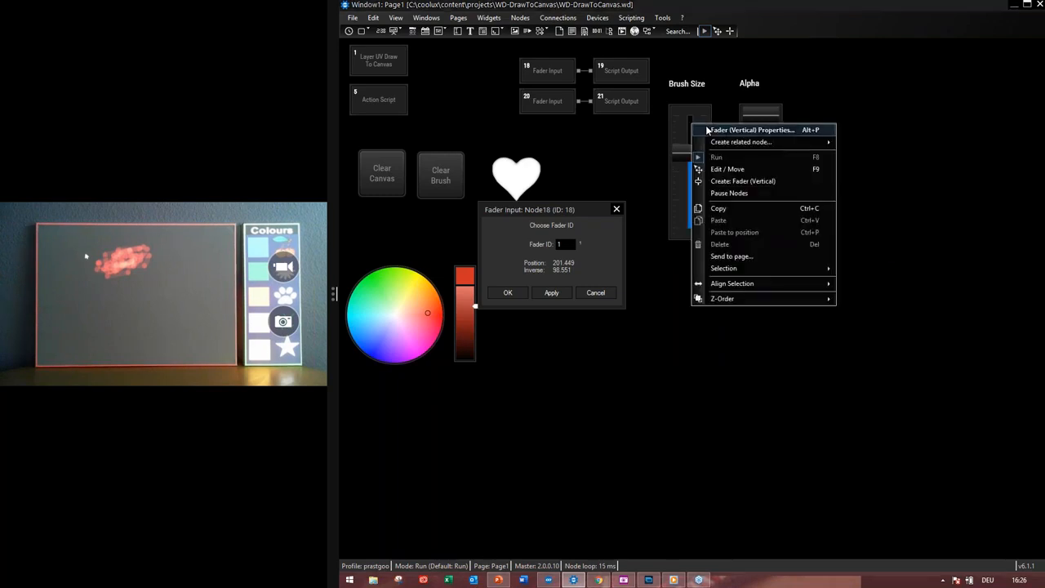
{"action": "left_click", "coordinate": [707, 129]}
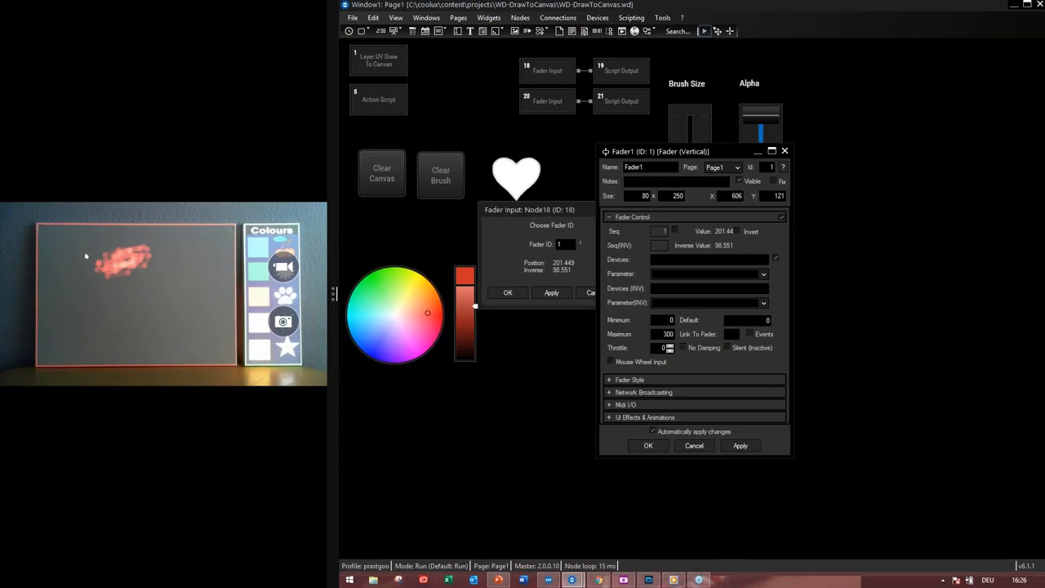
{"action": "left_click", "coordinate": [646, 447]}
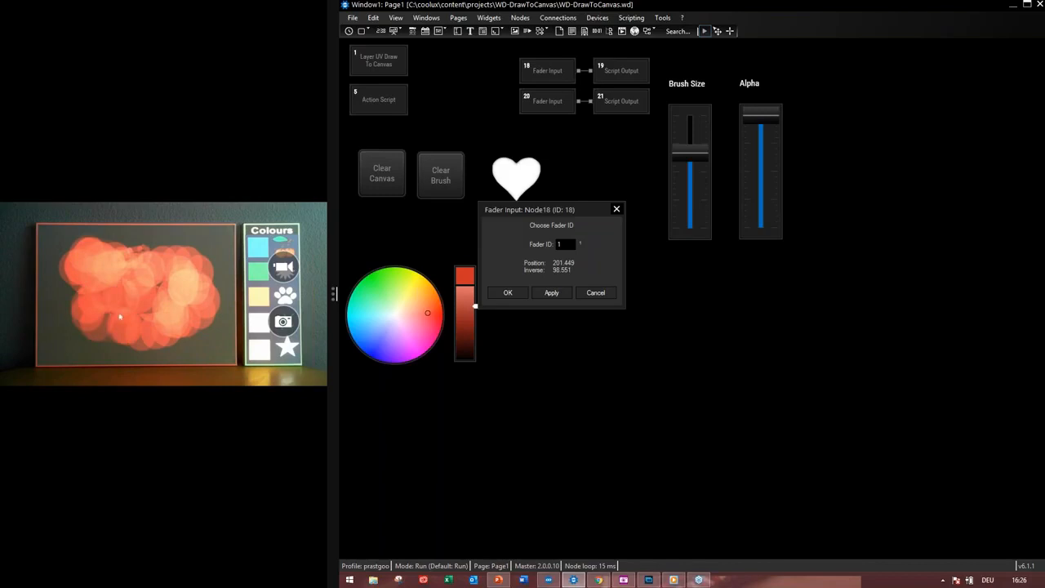
- Change the color wheel selection to green and dismiss the Fader Input node's settings
{"action": "left_click", "coordinate": [378, 280]}
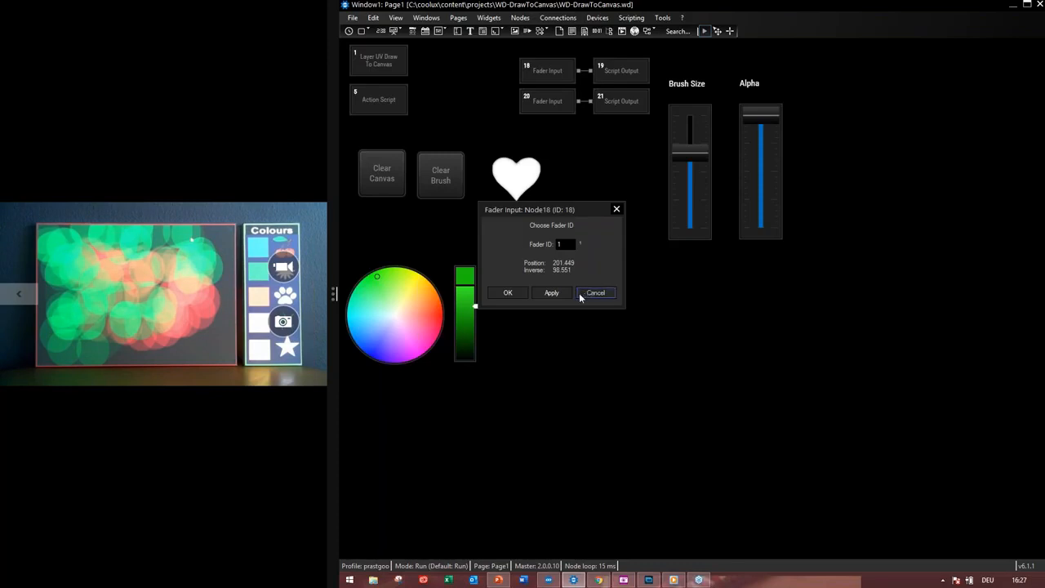
{"action": "left_click", "coordinate": [558, 291]}
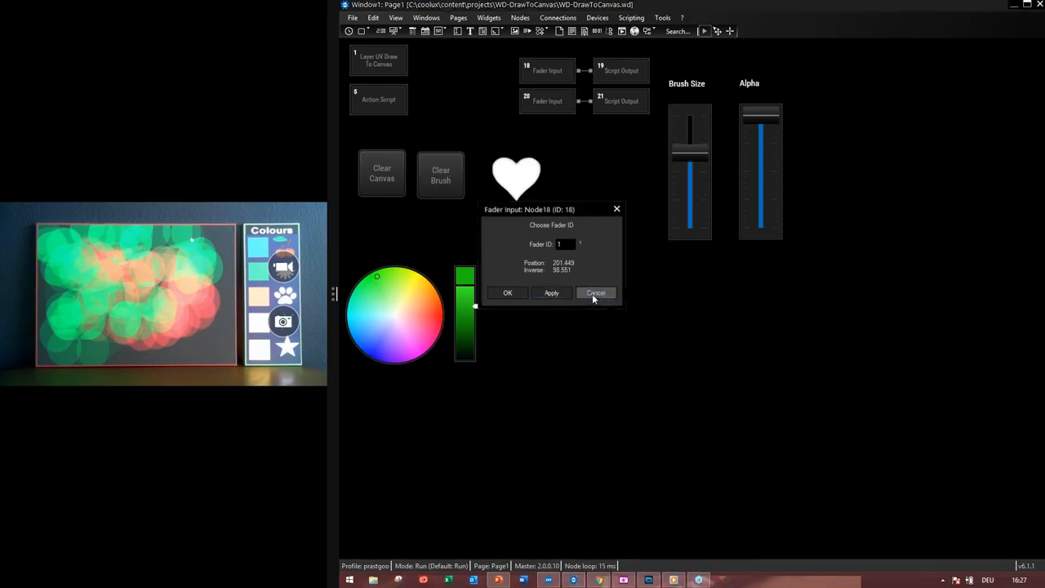
{"action": "left_click", "coordinate": [593, 293]}
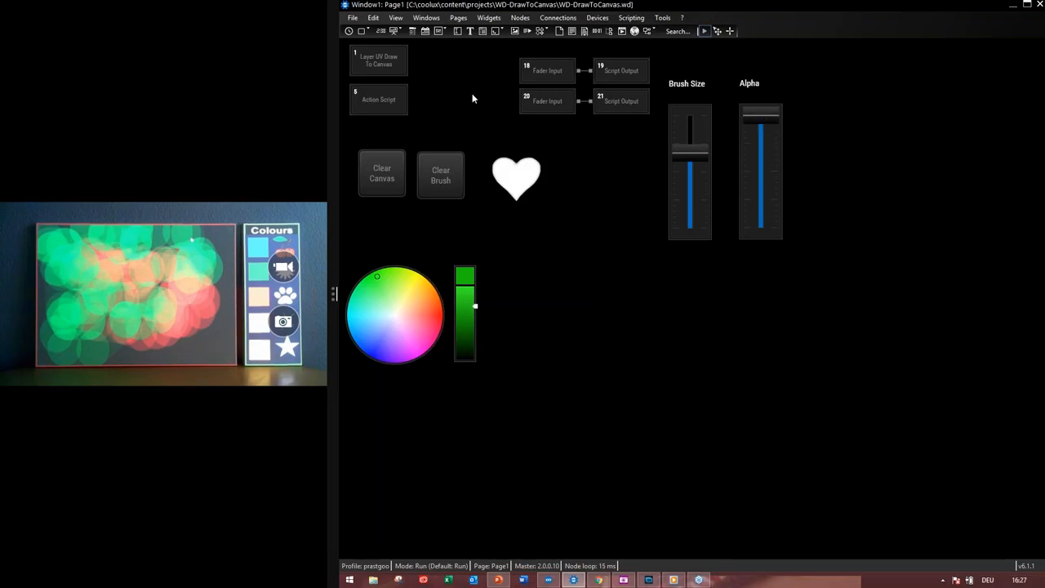
- Check the Layer UV Draw To Canvas node's numbered parameters, highlight the Alpha value, and dismiss the settings
{"action": "double_click", "coordinate": [383, 66]}
{"action": "left_click_drag", "start_coordinate": [709, 171], "coordinate": [490, 119]}
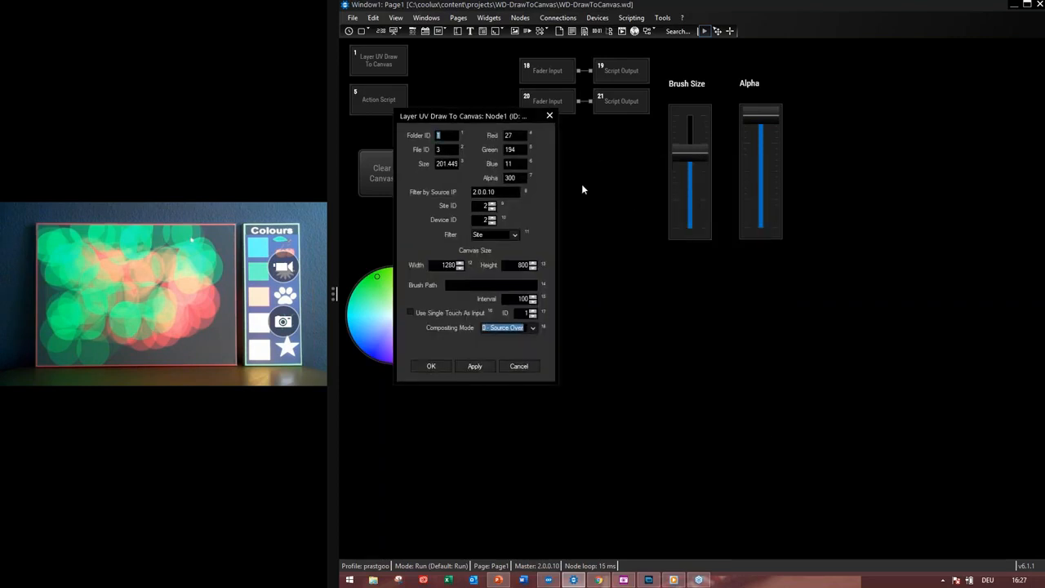
{"action": "double_click", "coordinate": [506, 178]}
{"action": "left_click", "coordinate": [518, 366]}
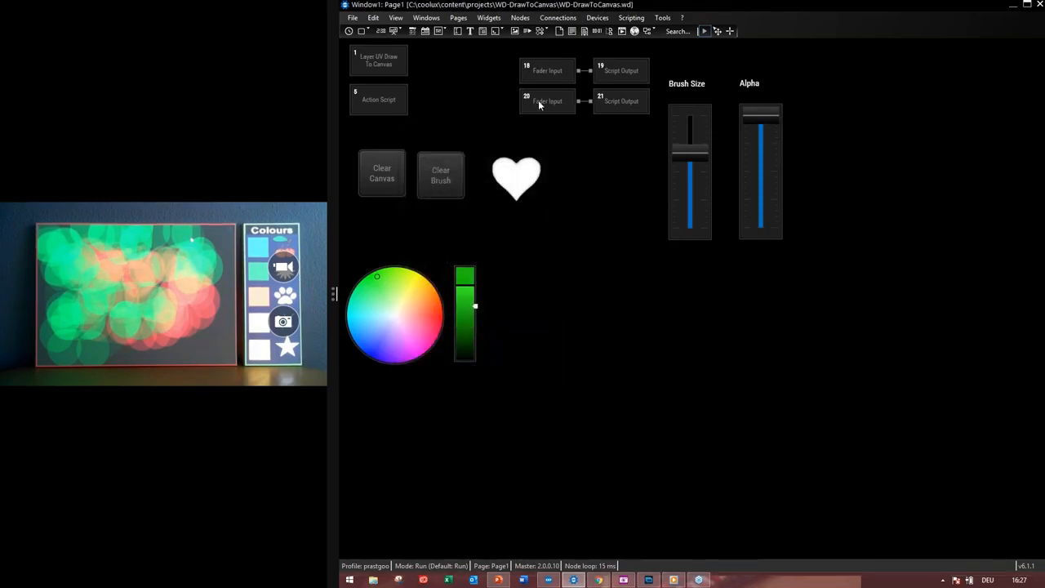
- Inspect the SetParam script in Script Output node 21, which handles the Alpha fader's value
{"action": "double_click", "coordinate": [625, 103]}
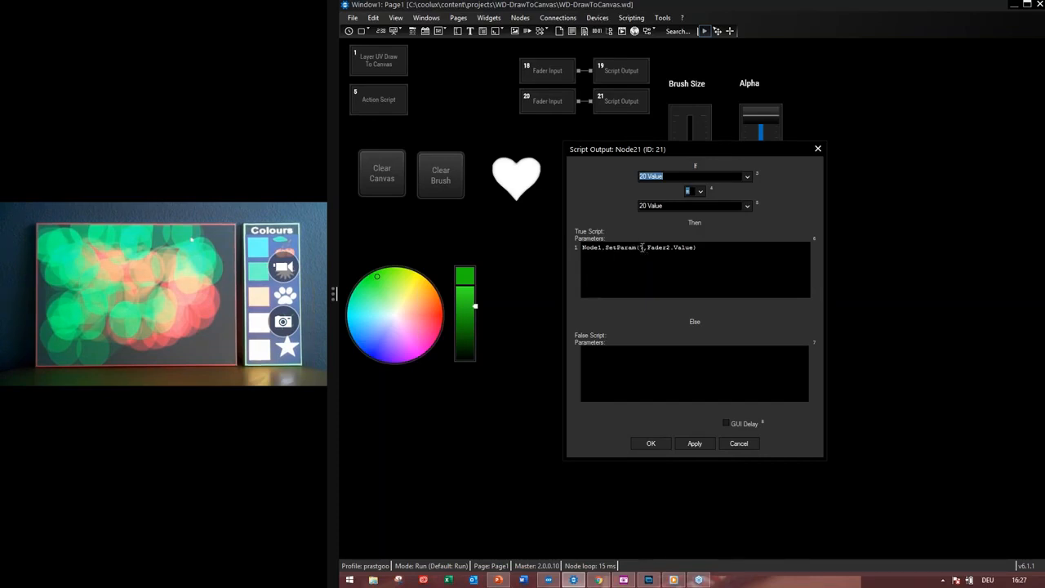
{"action": "left_click", "coordinate": [650, 443]}
- Lower the Alpha fader to about 70, and clear the brush and the canvas
{"action": "left_click_drag", "start_coordinate": [768, 121], "coordinate": [764, 199]}
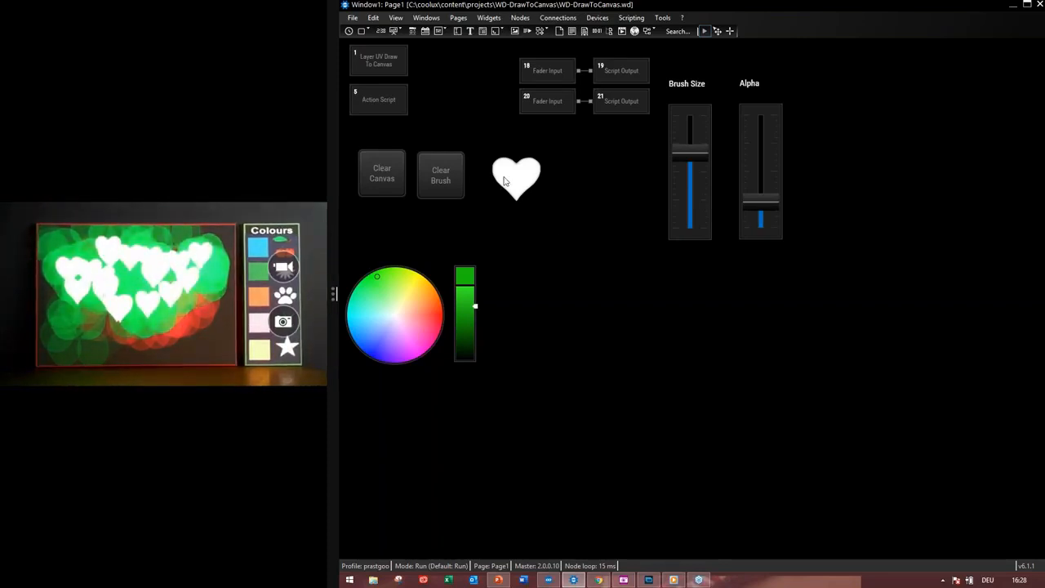
{"action": "left_click", "coordinate": [442, 182]}
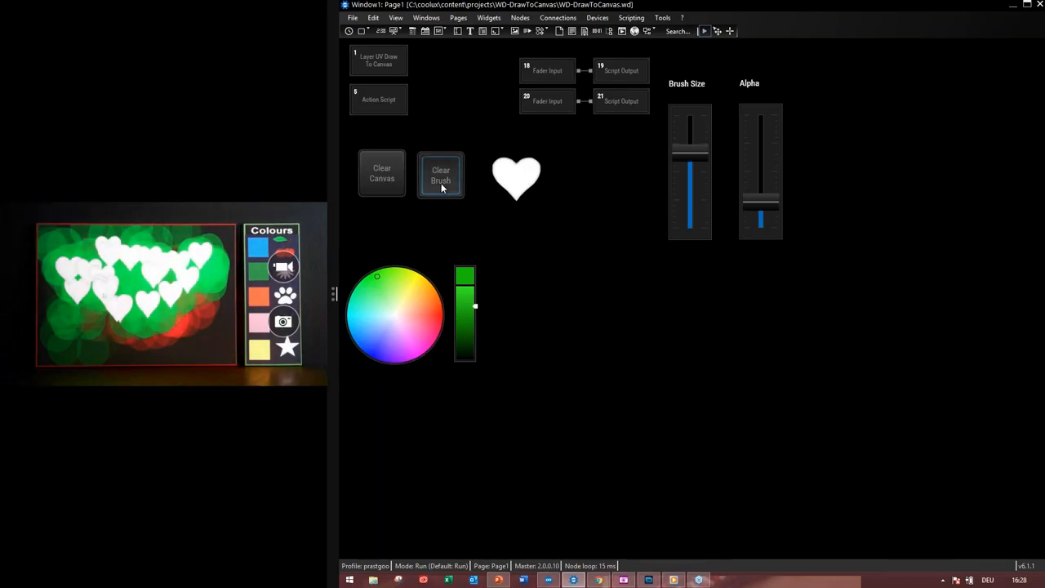
{"action": "left_click", "coordinate": [388, 170]}
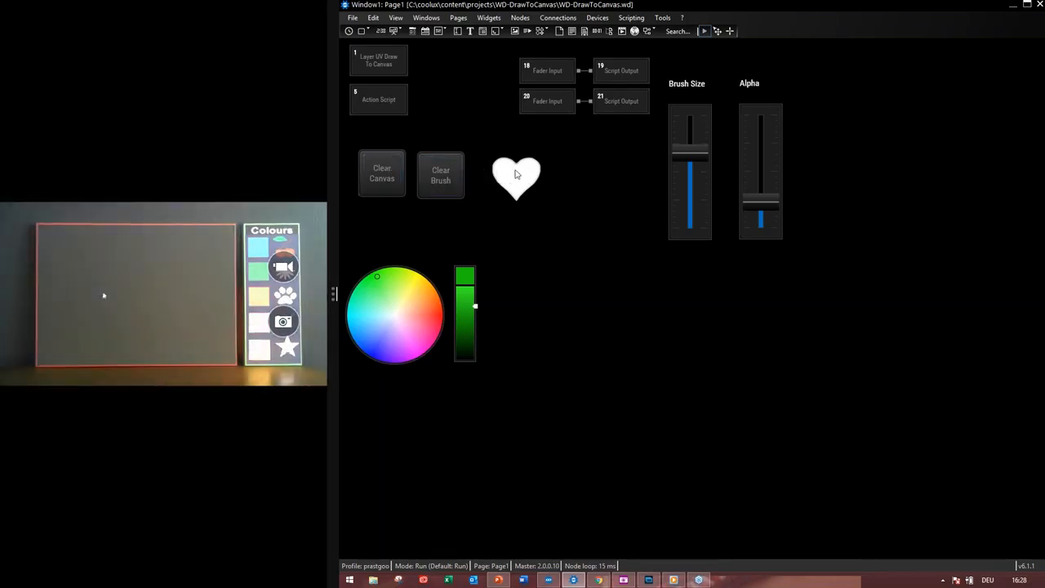
- Try an Interval of 10 in the Layer UV Draw To Canvas node's settings
{"action": "double_click", "coordinate": [383, 62]}
{"action": "mouse_move", "coordinate": [665, 171]}
{"action": "left_mouse_down"}
{"action": "mouse_move", "coordinate": [555, 52]}
{"action": "mouse_move", "coordinate": [552, 64]}
{"action": "left_mouse_up"}
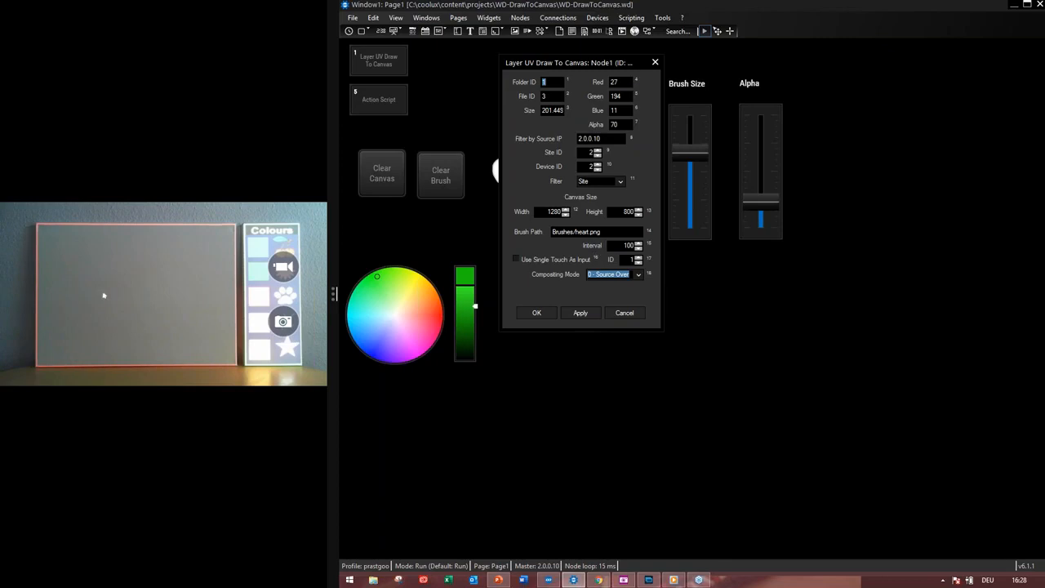
{"action": "double_click", "coordinate": [622, 245]}
{"action": "type", "text": "10"}
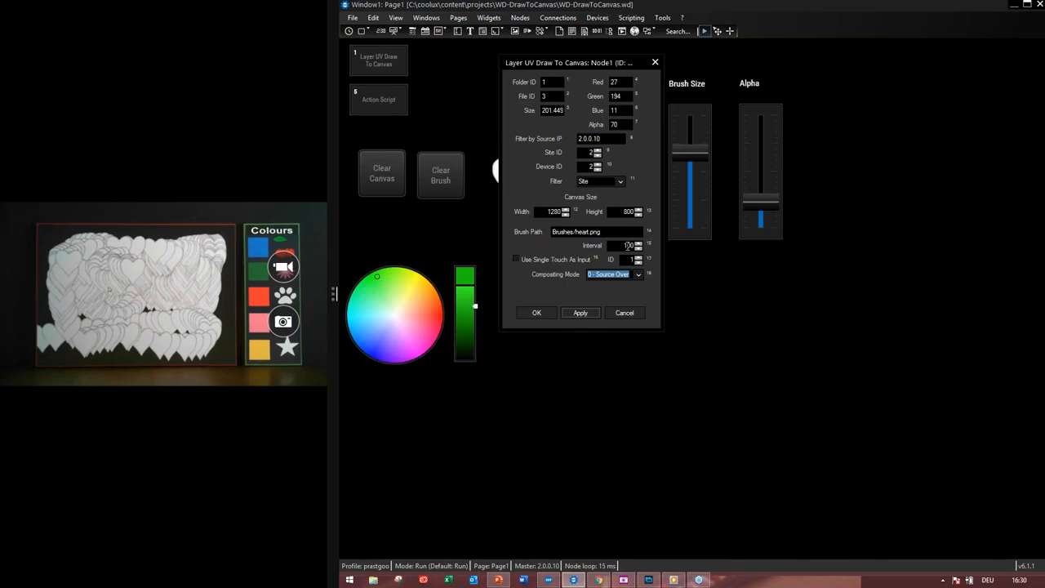
{"action": "left_click", "coordinate": [625, 313]}
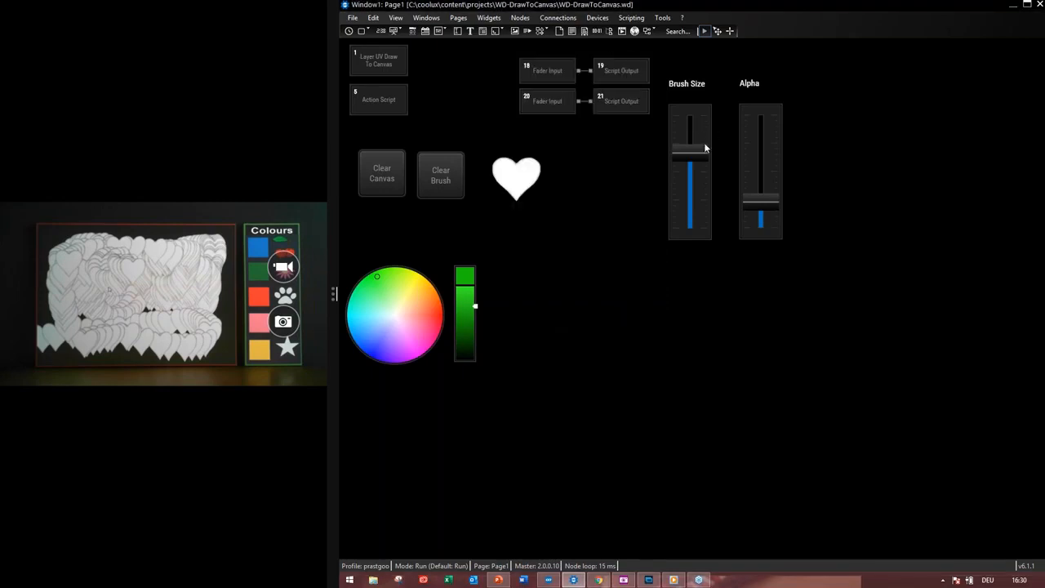
- Lower the Brush Size fader to about 113, and reset the brush and the canvas
{"action": "mouse_move", "coordinate": [695, 158]}
{"action": "left_mouse_down"}
{"action": "mouse_move", "coordinate": [691, 208]}
{"action": "mouse_move", "coordinate": [692, 187]}
{"action": "left_mouse_up"}
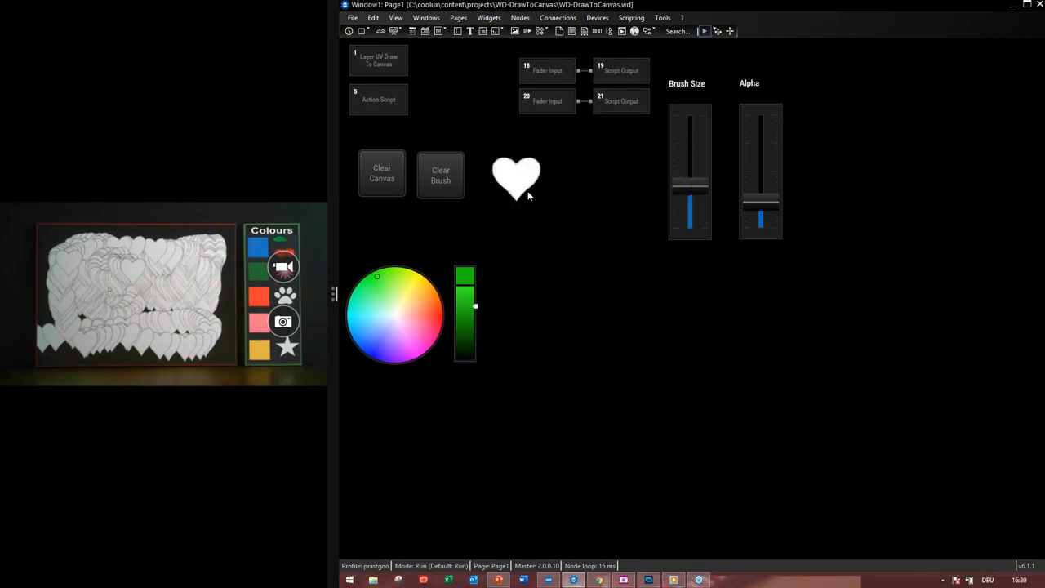
{"action": "left_click", "coordinate": [442, 180]}
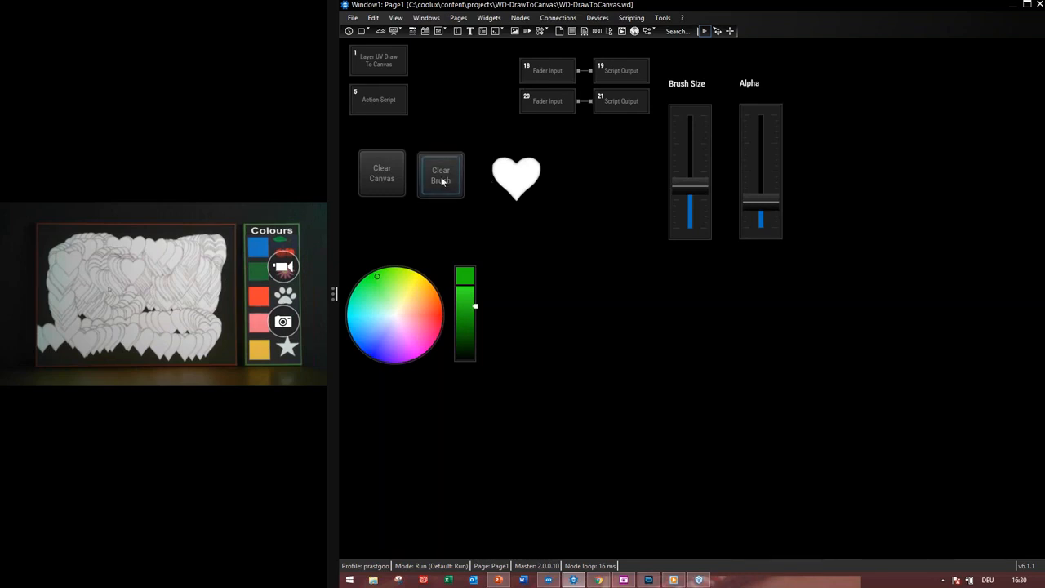
{"action": "left_click", "coordinate": [391, 180]}
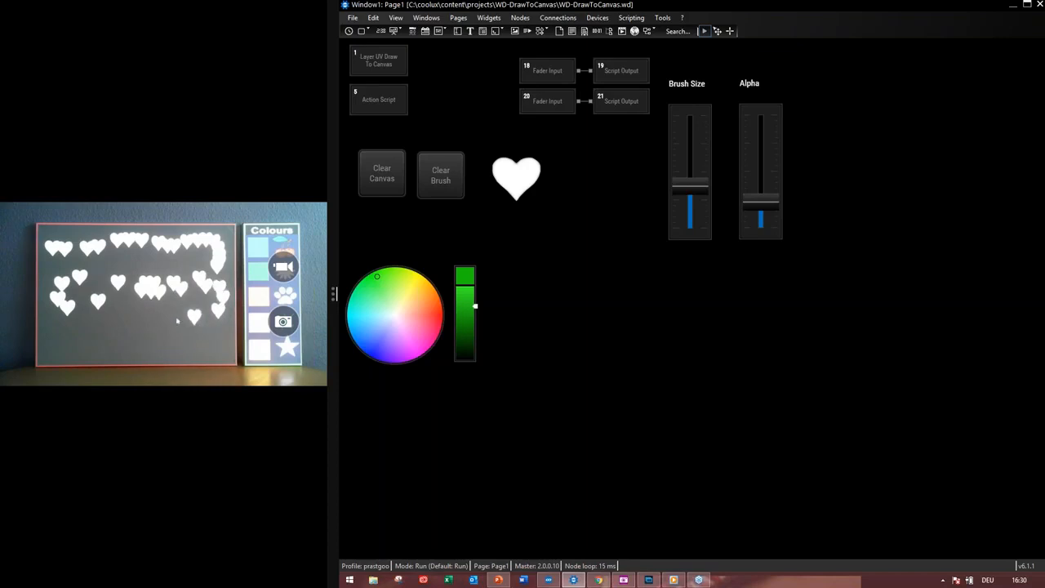
- Clear the brush and set the Interval of the Layer UV Draw To Canvas node to 10
{"action": "left_click", "coordinate": [444, 183]}
{"action": "double_click", "coordinate": [372, 54]}
{"action": "left_click", "coordinate": [743, 353]}
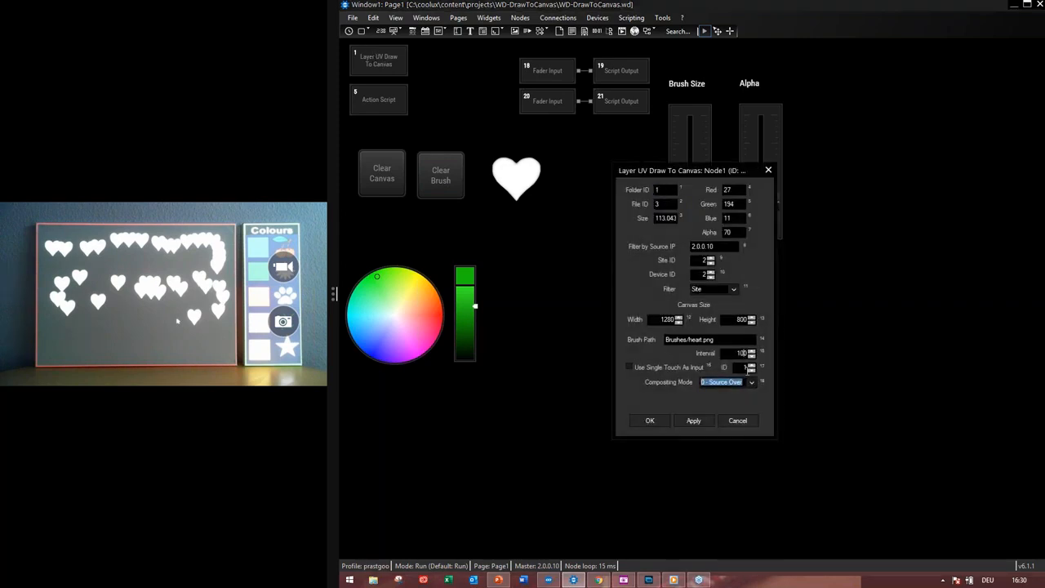
{"action": "key", "text": "BackSpace"}
{"action": "left_click", "coordinate": [642, 419]}
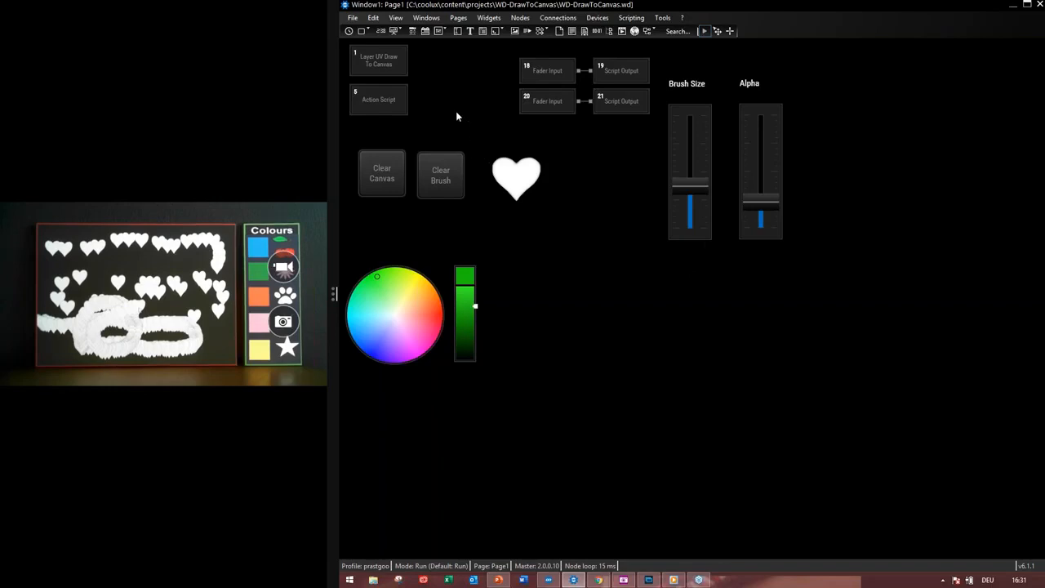
- Open the Layer UV Draw To Canvas node's settings
{"action": "double_click", "coordinate": [384, 61]}
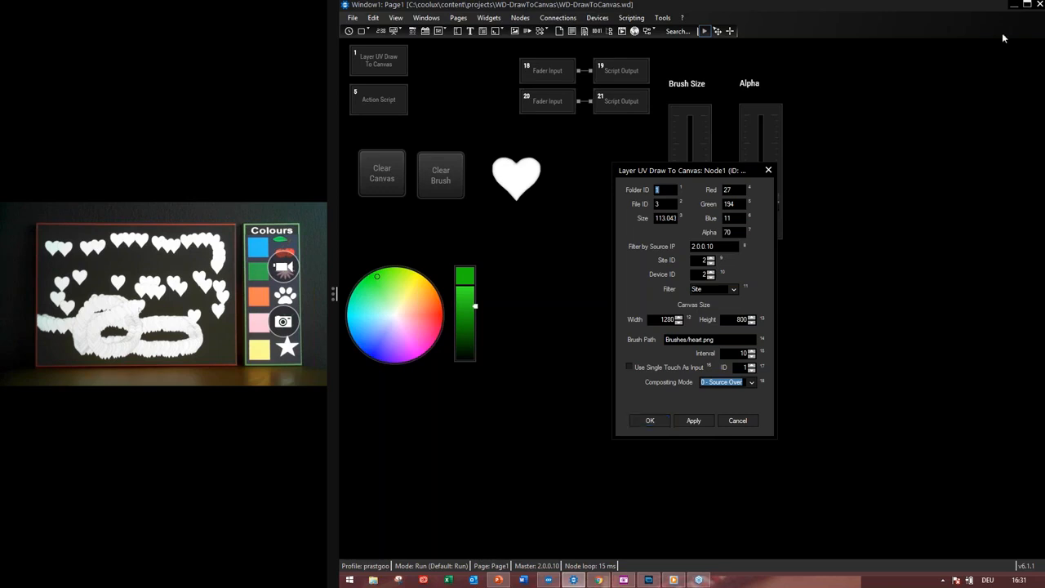
{"action": "left_click", "coordinate": [1029, 33]}
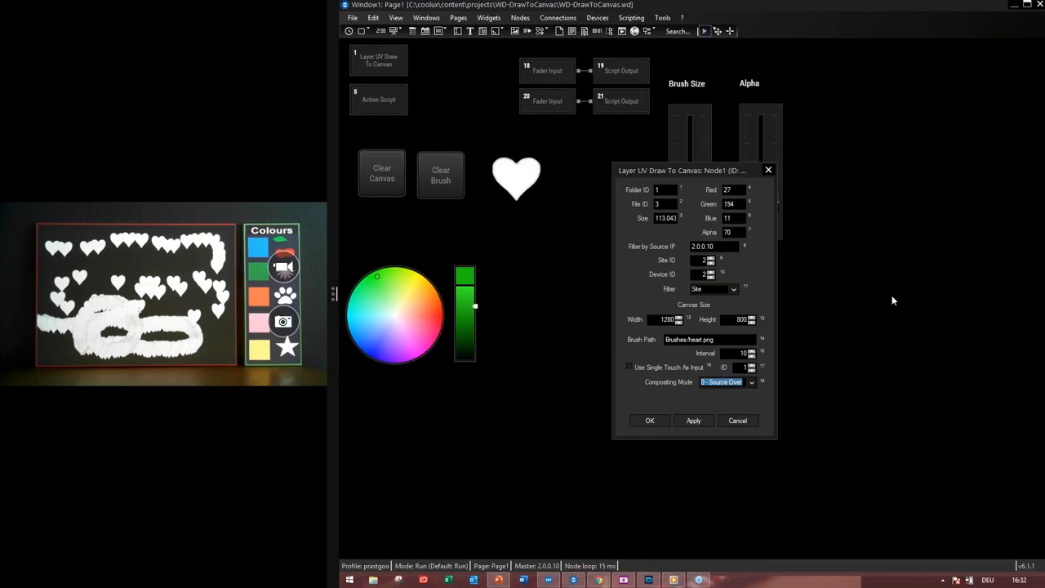
- Check the system date and the available network connections, and dismiss the pop-ups
{"action": "left_click", "coordinate": [1019, 579]}
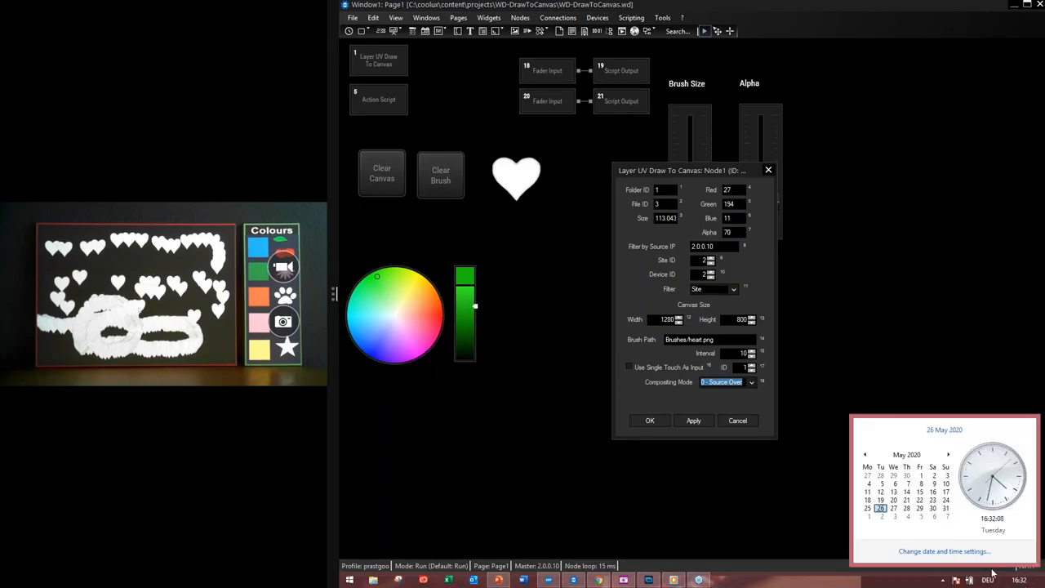
{"action": "left_click", "coordinate": [943, 580]}
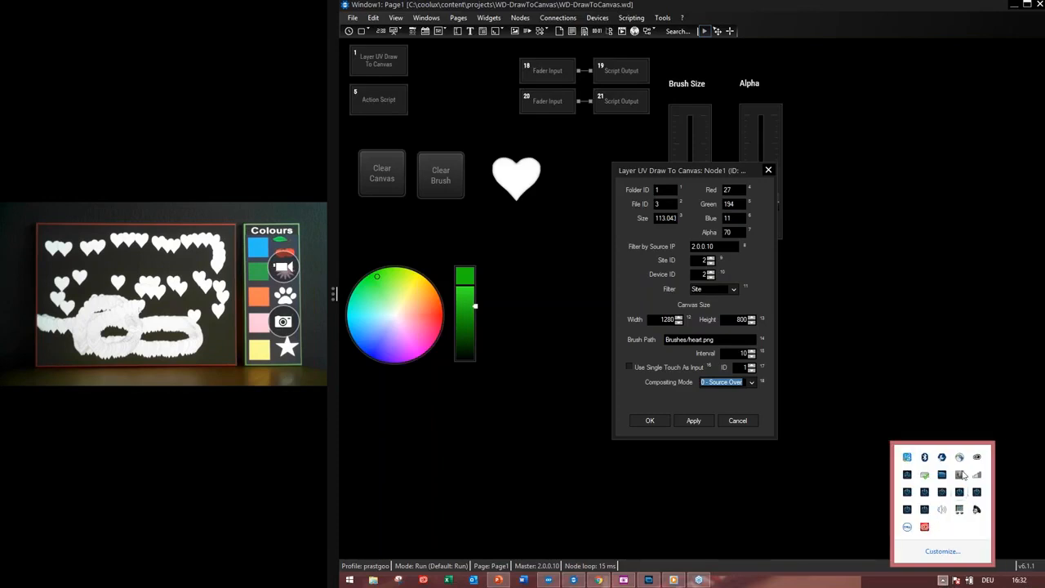
{"action": "left_click", "coordinate": [977, 475]}
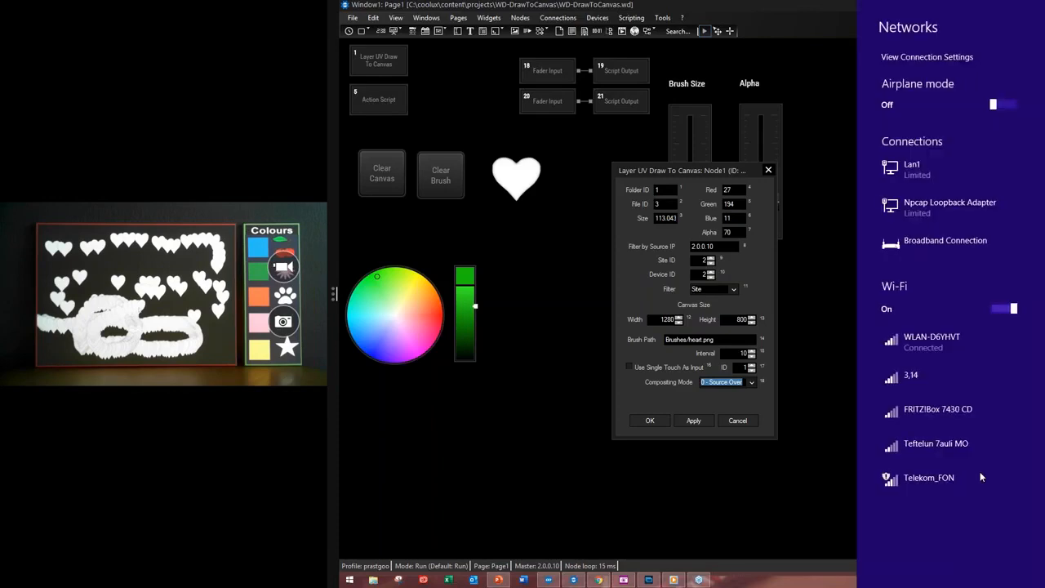
{"action": "left_click", "coordinate": [788, 505]}
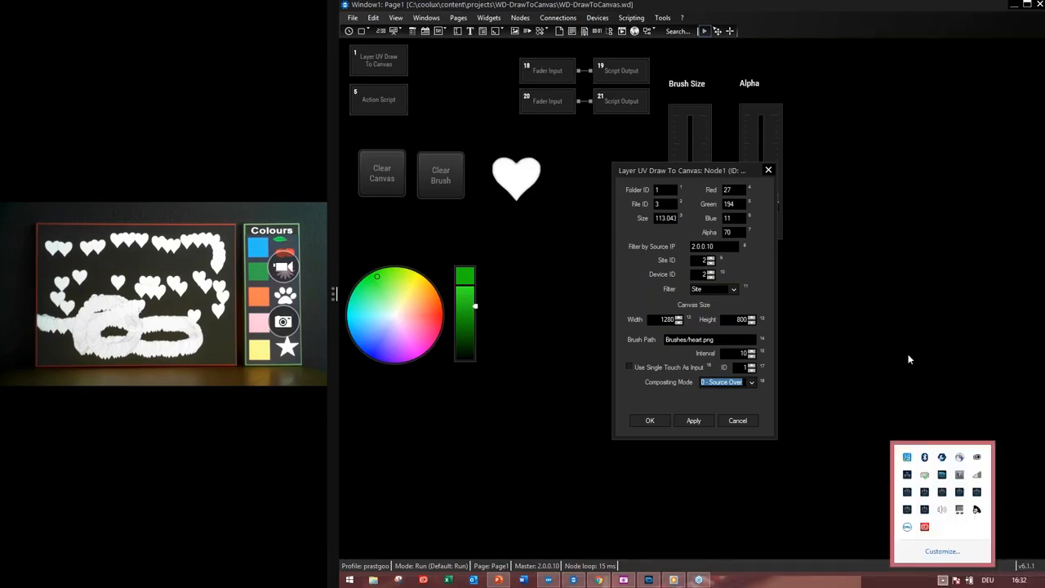
{"action": "left_click", "coordinate": [957, 277]}
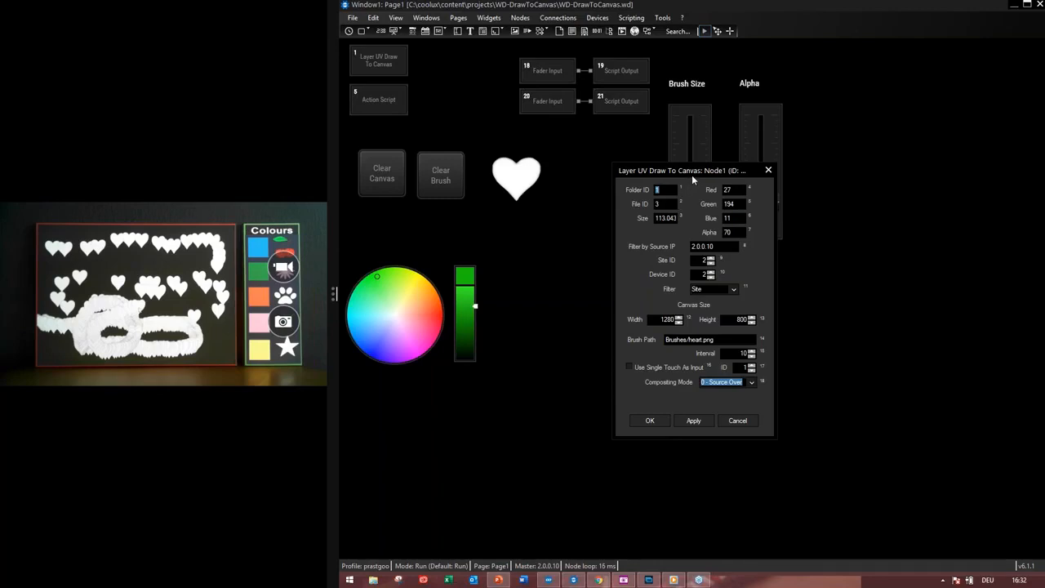
- Review the Layer UV Draw To Canvas node's numbered parameters and close its settings
{"action": "left_click_drag", "start_coordinate": [694, 172], "coordinate": [758, 126]}
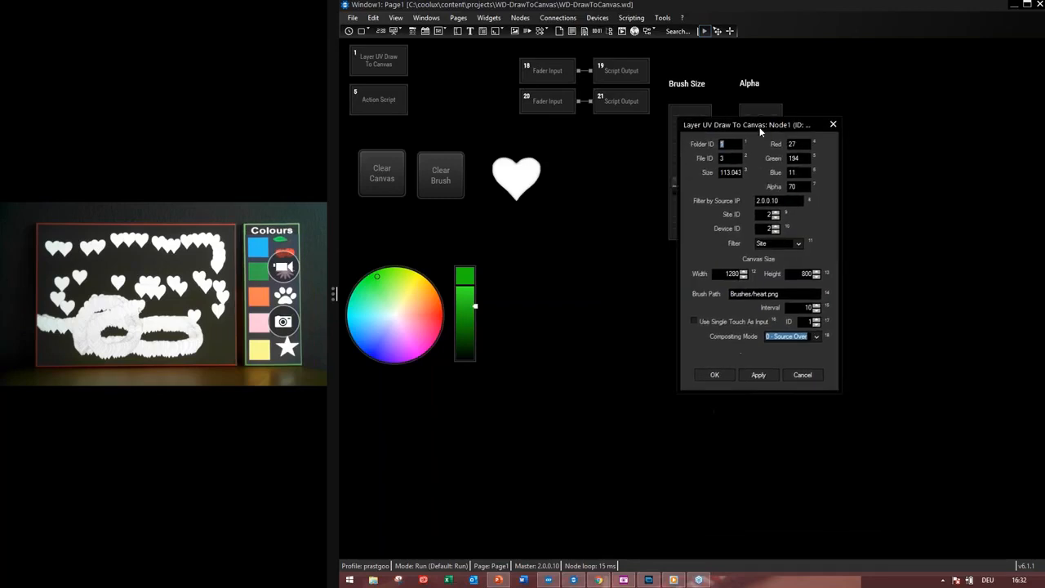
{"action": "left_click", "coordinate": [734, 371]}
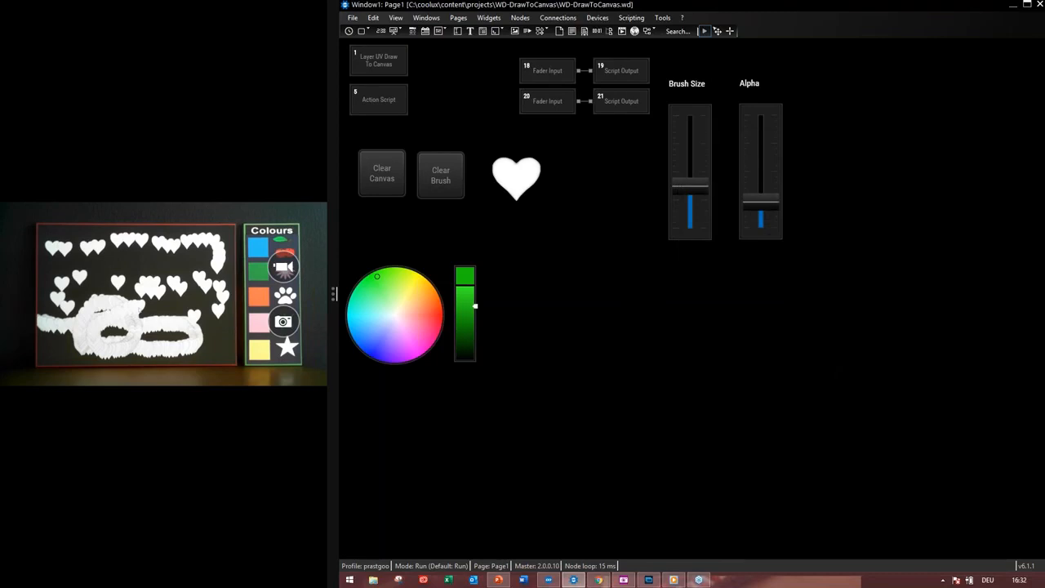
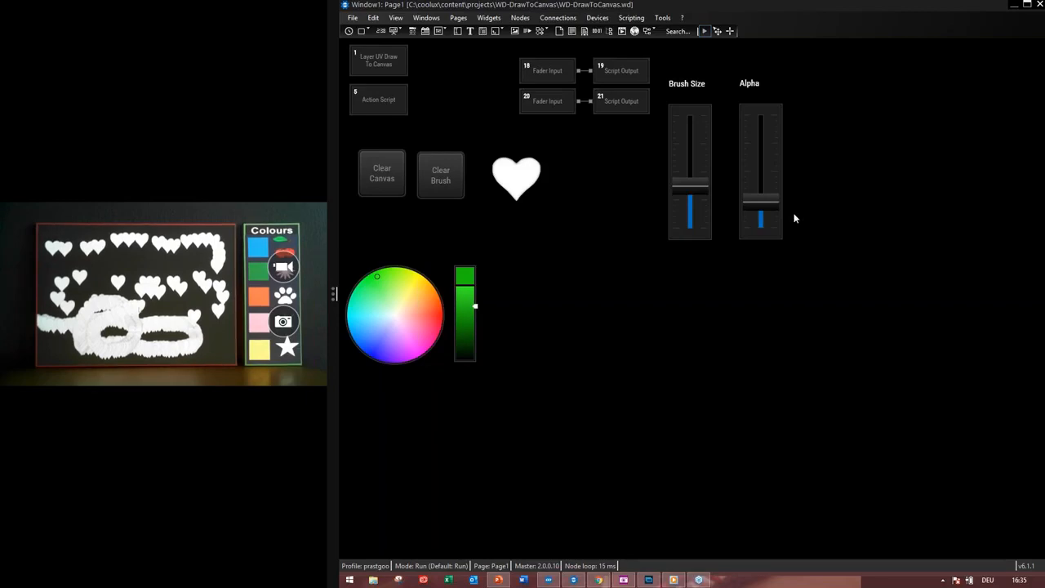
{"action": "double_click", "coordinate": [369, 60]}
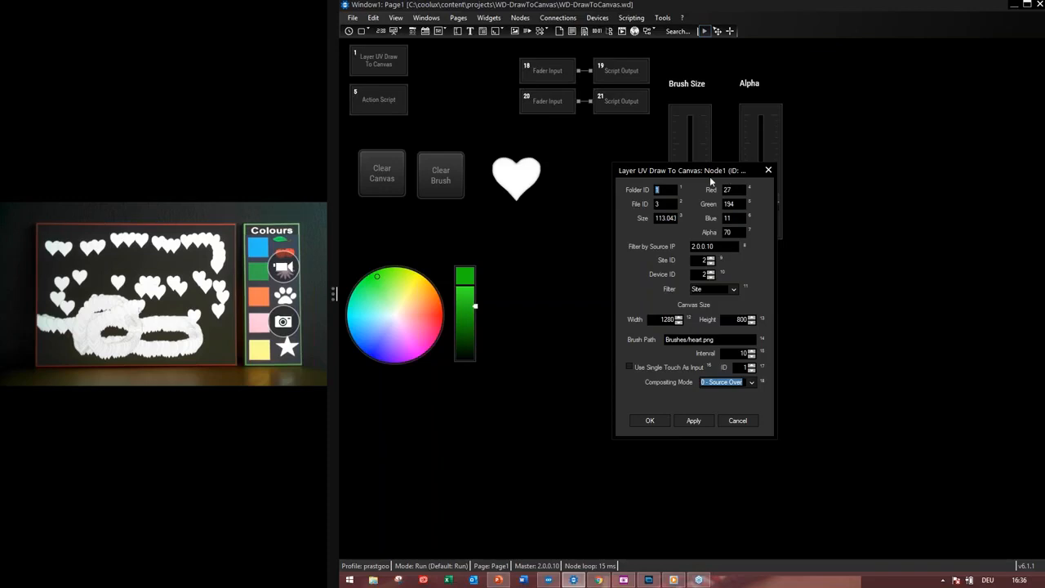
{"action": "left_click", "coordinate": [650, 422]}
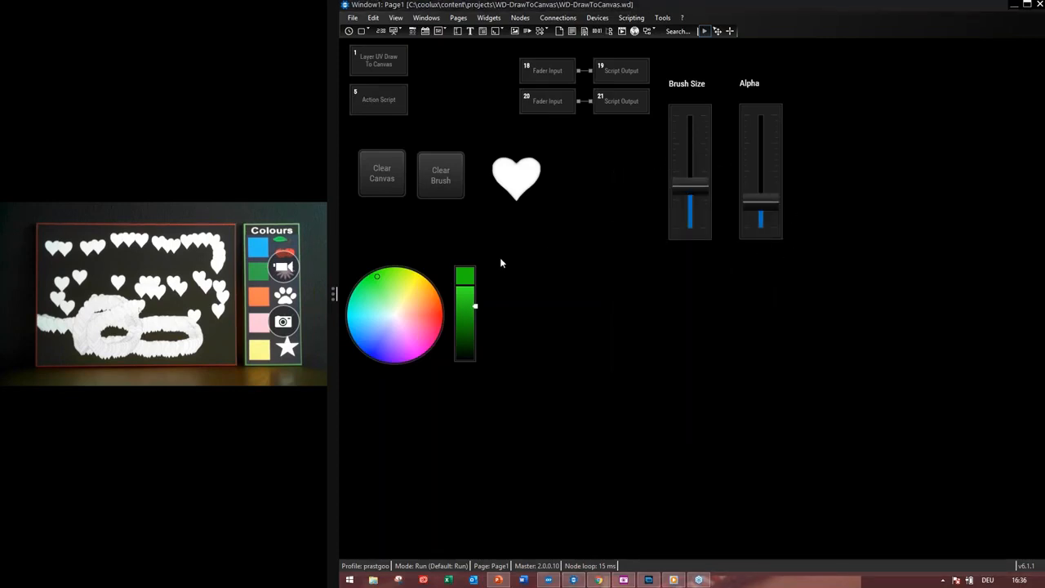
- Review the color picker's properties, including its Red, Green and Blue channel assignments, and close them
{"action": "right_click", "coordinate": [379, 308]}
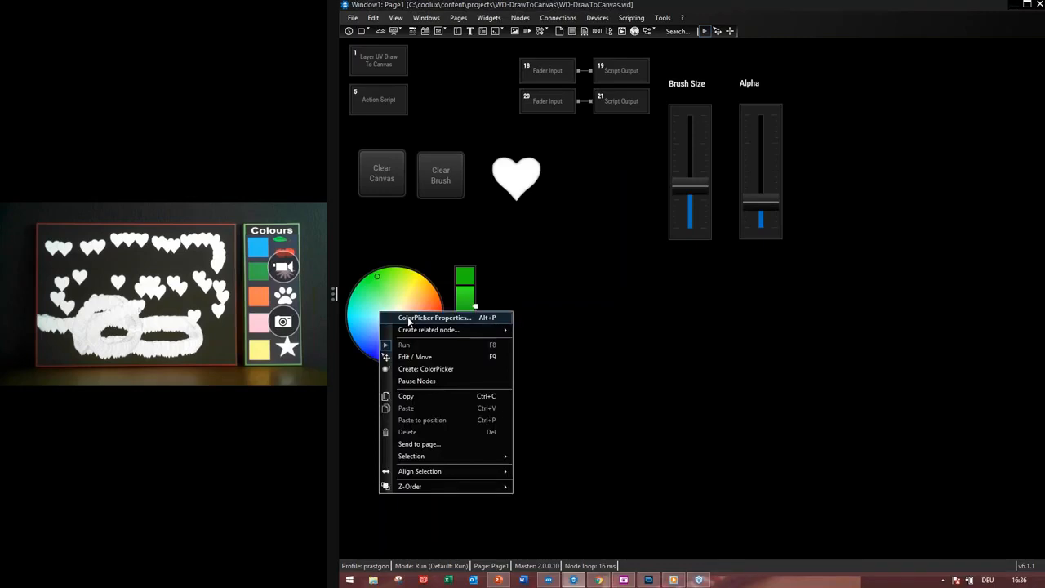
{"action": "left_click", "coordinate": [426, 318]}
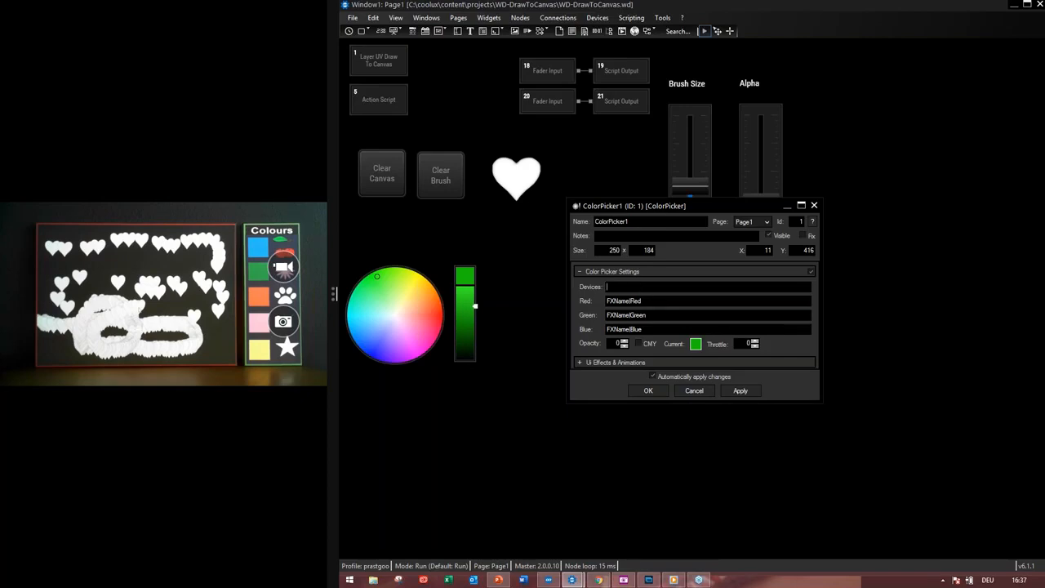
{"action": "left_click", "coordinate": [814, 206]}
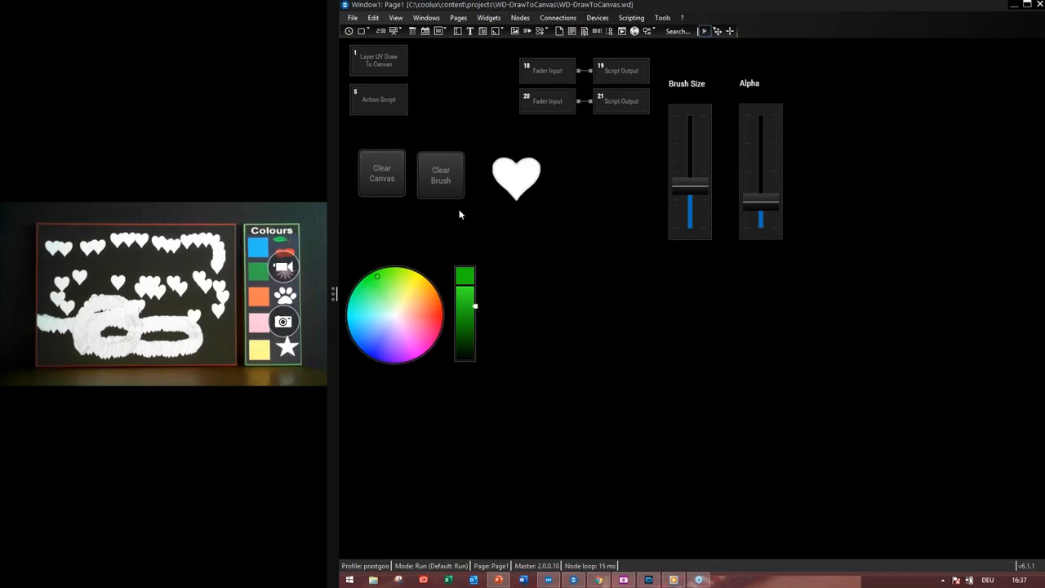
- View the PB Mouse Input and PB Interaction Input nodes on Page2, and return to Page1
{"action": "mouse_move", "coordinate": [305, 217]}
{"action": "left_click", "coordinate": [471, 21]}
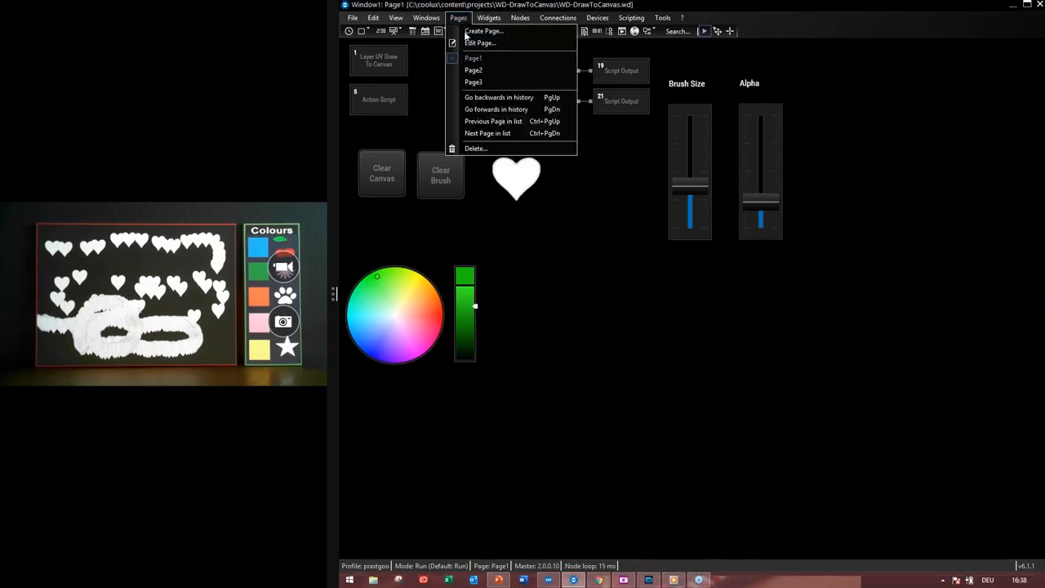
{"action": "left_click", "coordinate": [481, 70]}
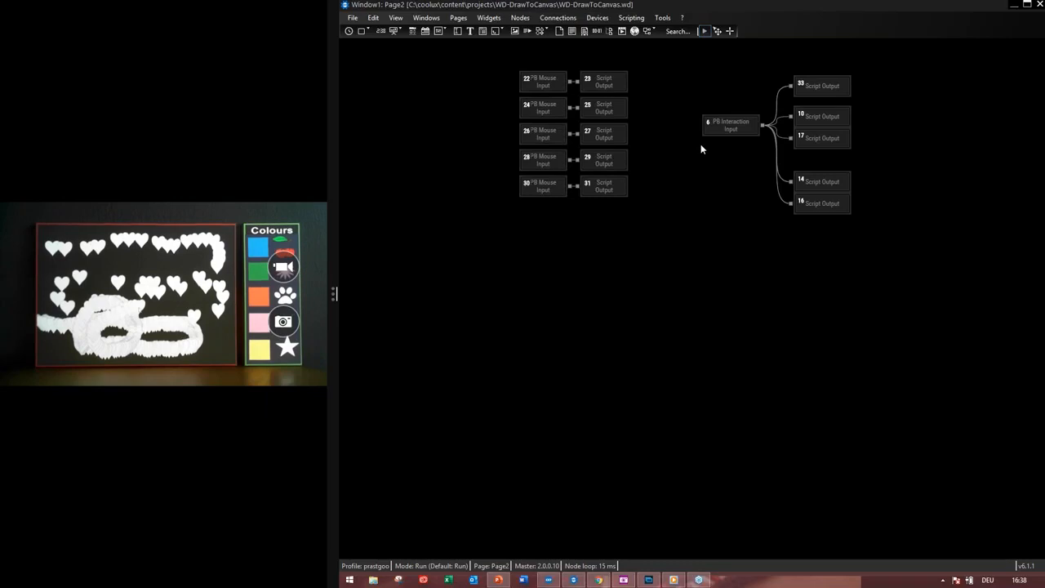
{"action": "left_click", "coordinate": [458, 17]}
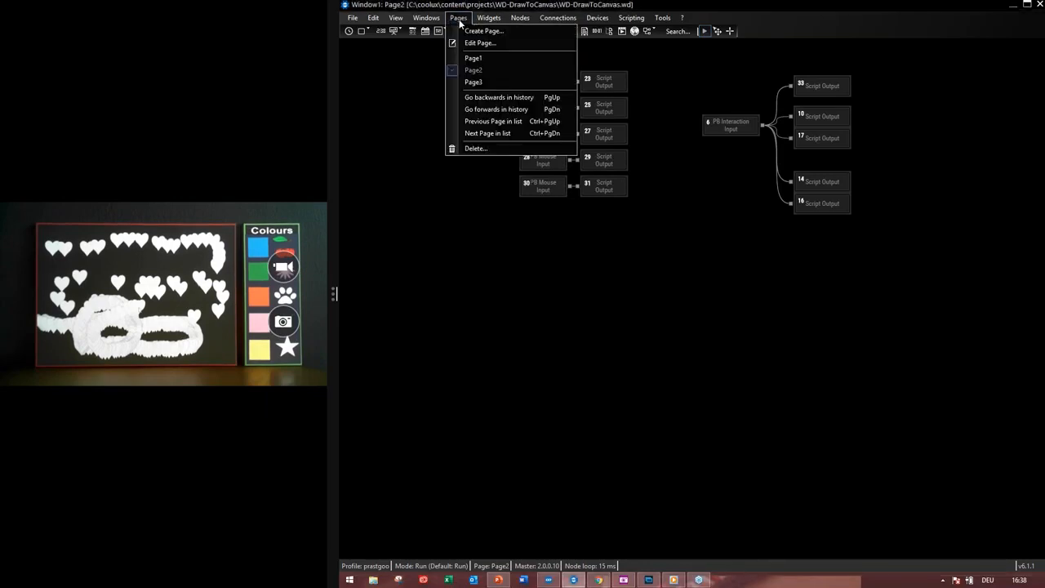
{"action": "left_click", "coordinate": [489, 60]}
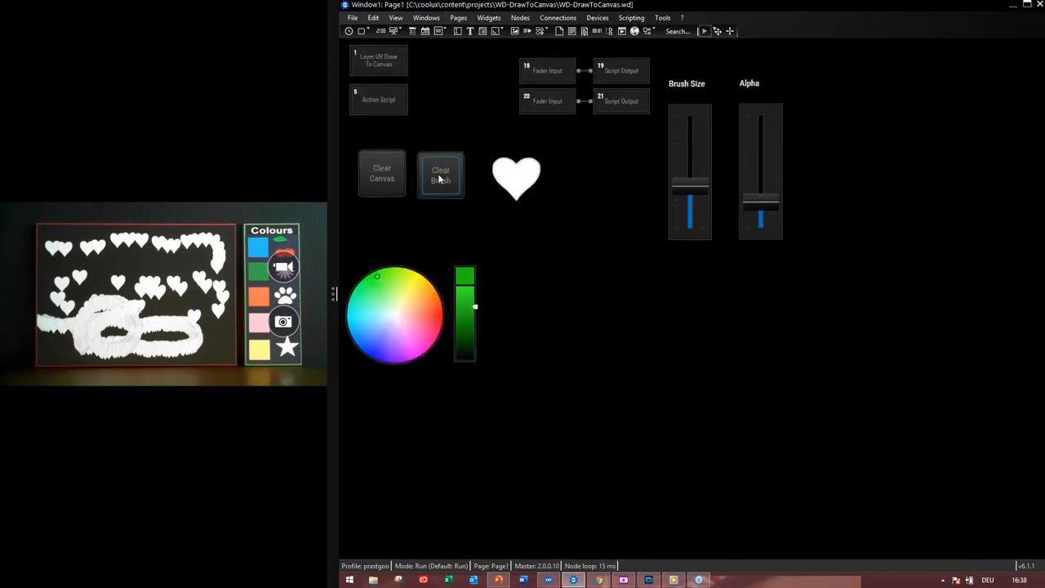
- Clear the drawing canvas and the brush
{"action": "left_click", "coordinate": [396, 168]}
{"action": "left_click", "coordinate": [445, 170]}
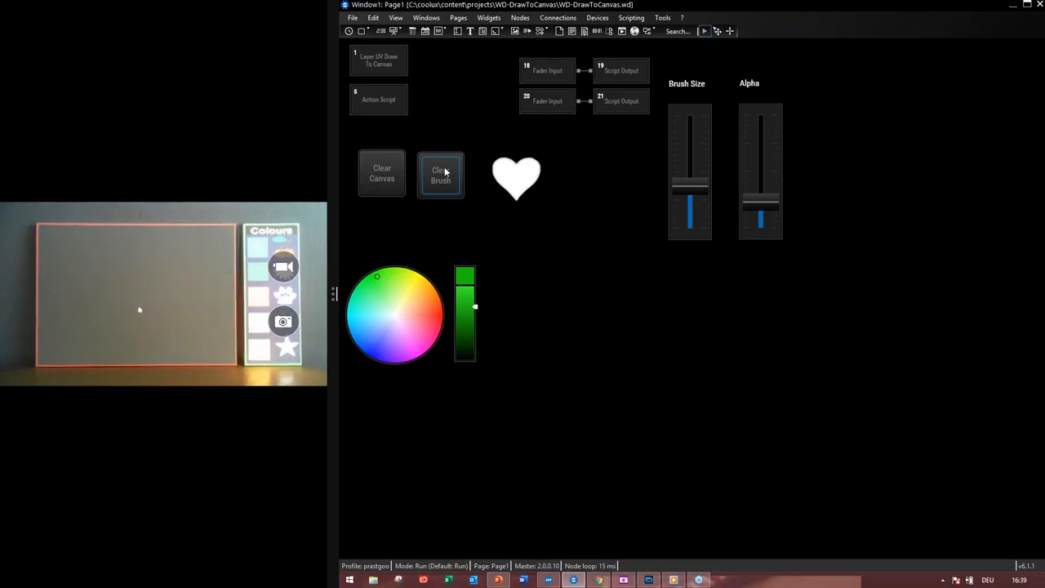
- Copy the Clear Canvas and Clear Brush buttons from Page1 to Page2, place them beside the PB Mouse Input nodes, and return to run mode
{"action": "left_click", "coordinate": [718, 32]}
{"action": "left_click", "coordinate": [433, 187]}
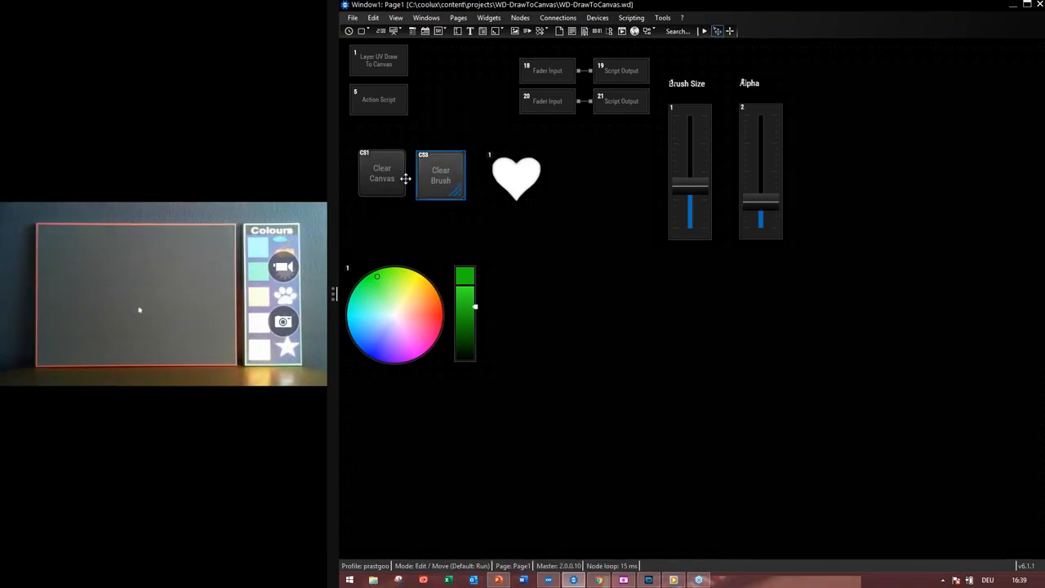
{"action": "left_click", "coordinate": [370, 180], "text": "ctrl"}
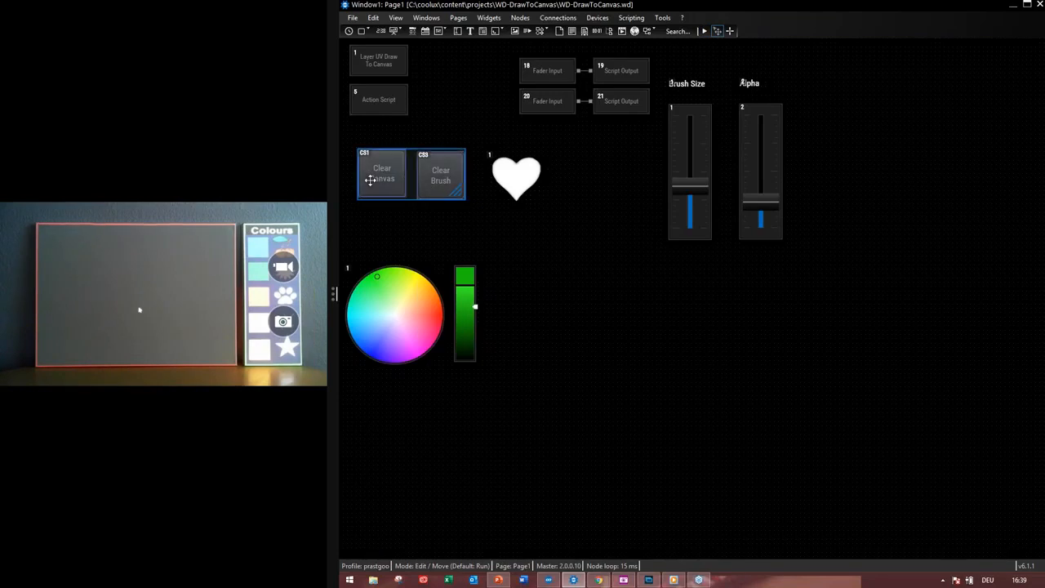
{"action": "left_click", "coordinate": [470, 18]}
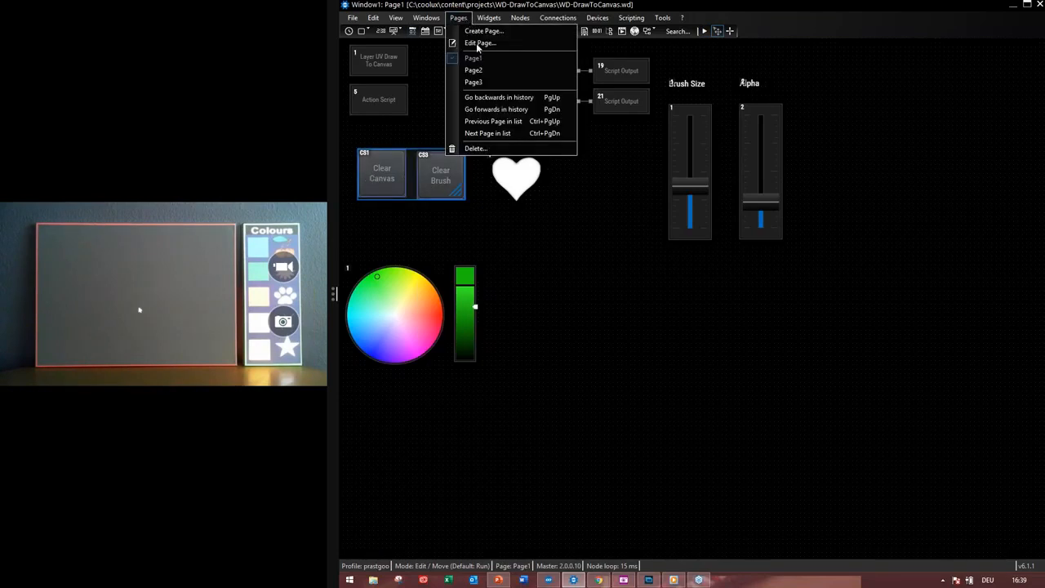
{"action": "left_click", "coordinate": [476, 72]}
{"action": "key", "text": "ctrl+v"}
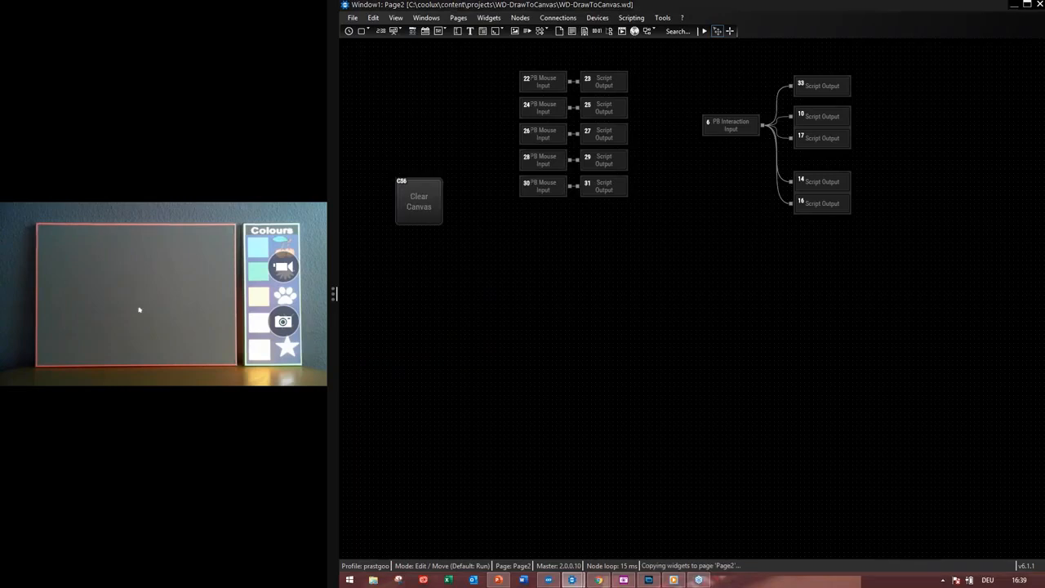
{"action": "left_click", "coordinate": [720, 364]}
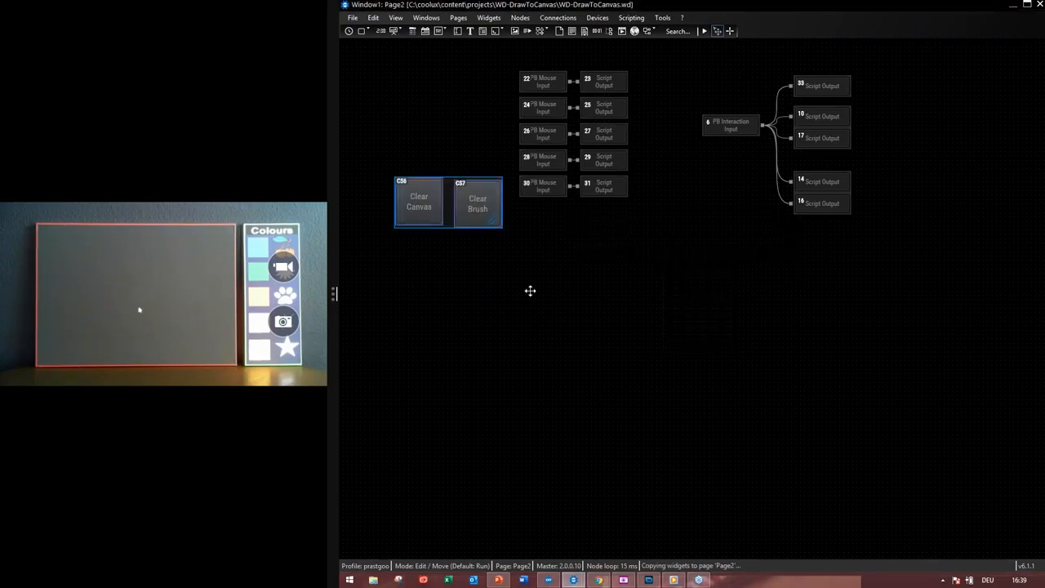
{"action": "left_click_drag", "start_coordinate": [477, 201], "coordinate": [452, 110]}
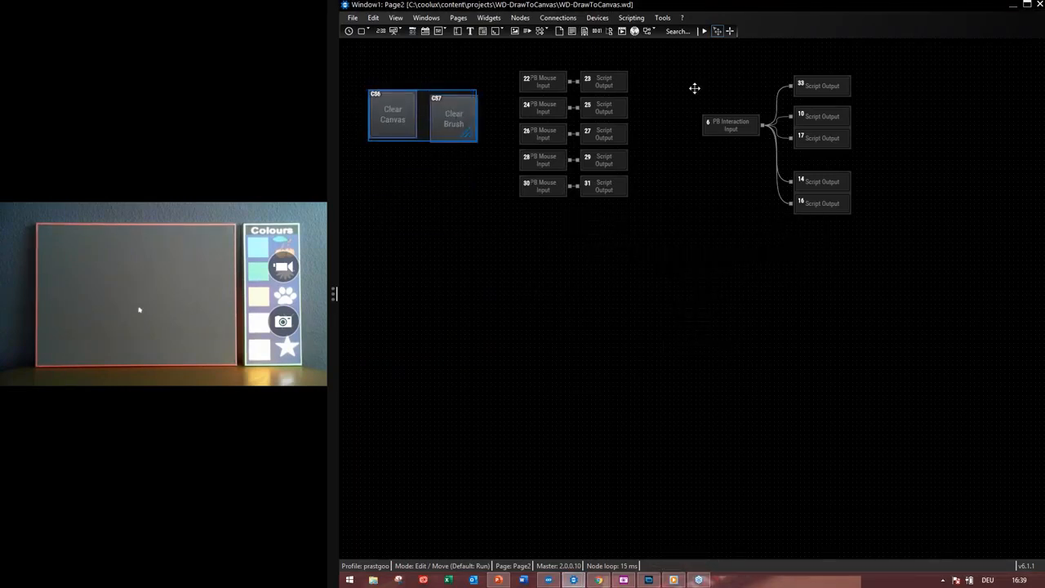
{"action": "left_click", "coordinate": [703, 31]}
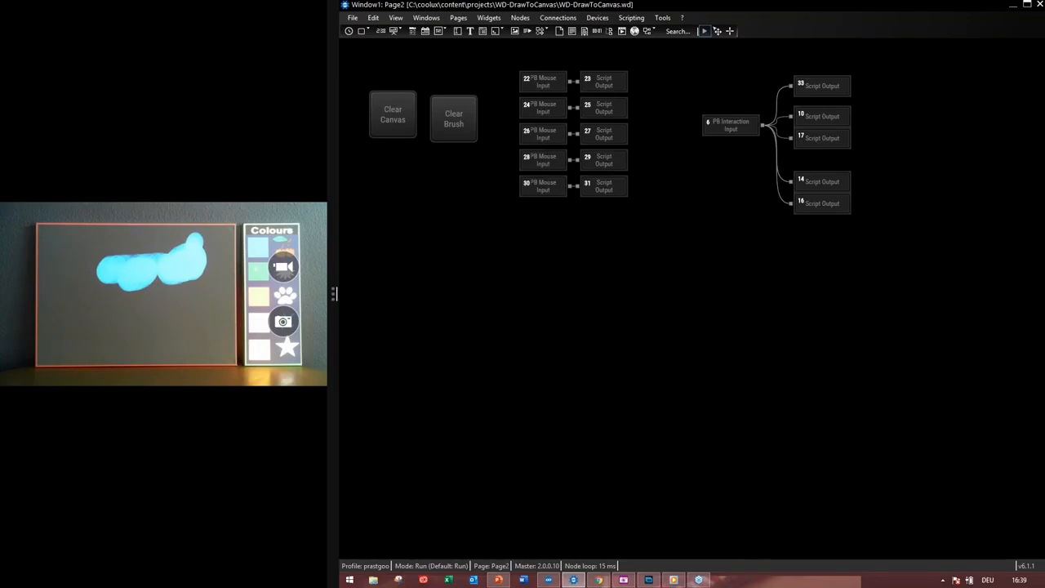
- Paint test strokes on the projected canvas in green, orange, pink and yellow using the colour swatches
{"action": "mouse_move", "coordinate": [191, 252]}
{"action": "left_mouse_down"}
{"action": "mouse_move", "coordinate": [204, 282]}
{"action": "mouse_move", "coordinate": [177, 305]}
{"action": "mouse_move", "coordinate": [118, 317]}
{"action": "mouse_move", "coordinate": [96, 306]}
{"action": "mouse_move", "coordinate": [173, 296]}
{"action": "mouse_move", "coordinate": [110, 302]}
{"action": "mouse_move", "coordinate": [128, 295]}
{"action": "left_mouse_up"}
{"action": "left_click", "coordinate": [258, 296]}
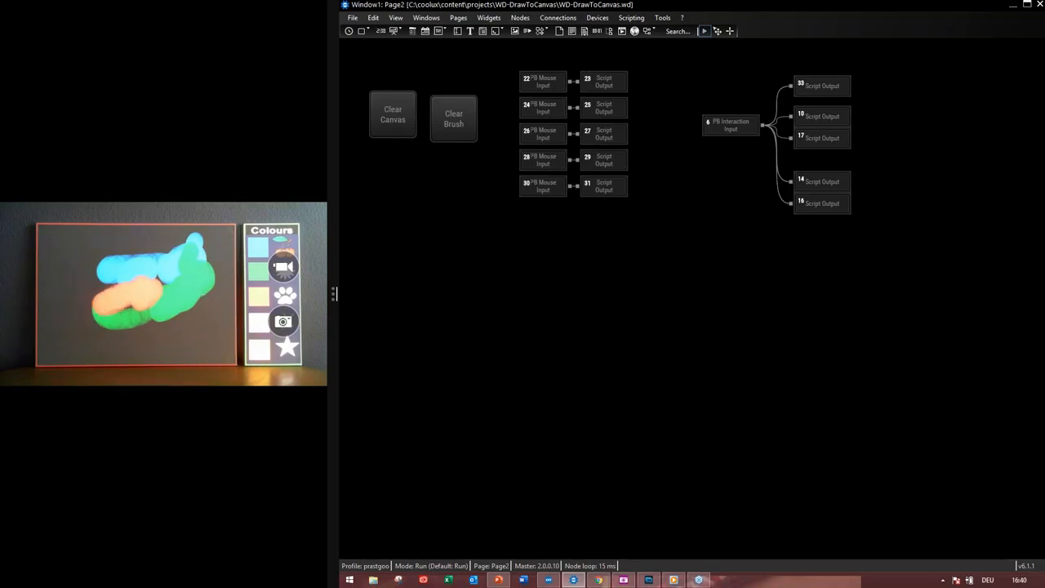
{"action": "left_click_drag", "start_coordinate": [74, 249], "coordinate": [60, 278]}
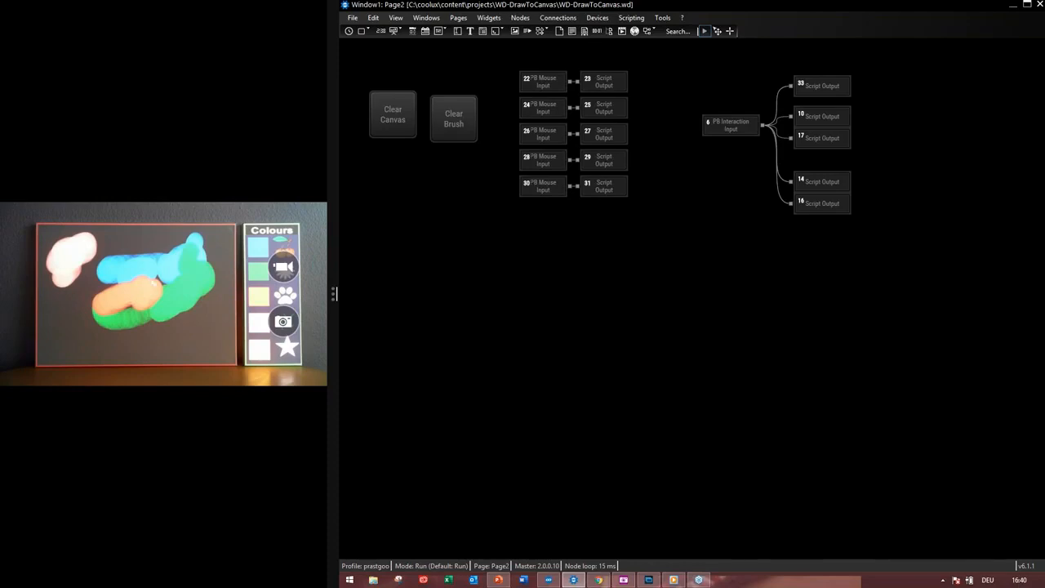
{"action": "mouse_move", "coordinate": [62, 302]}
{"action": "left_mouse_down"}
{"action": "mouse_move", "coordinate": [80, 324]}
{"action": "mouse_move", "coordinate": [95, 321]}
{"action": "mouse_move", "coordinate": [56, 319]}
{"action": "mouse_move", "coordinate": [67, 329]}
{"action": "mouse_move", "coordinate": [107, 338]}
{"action": "left_mouse_up"}
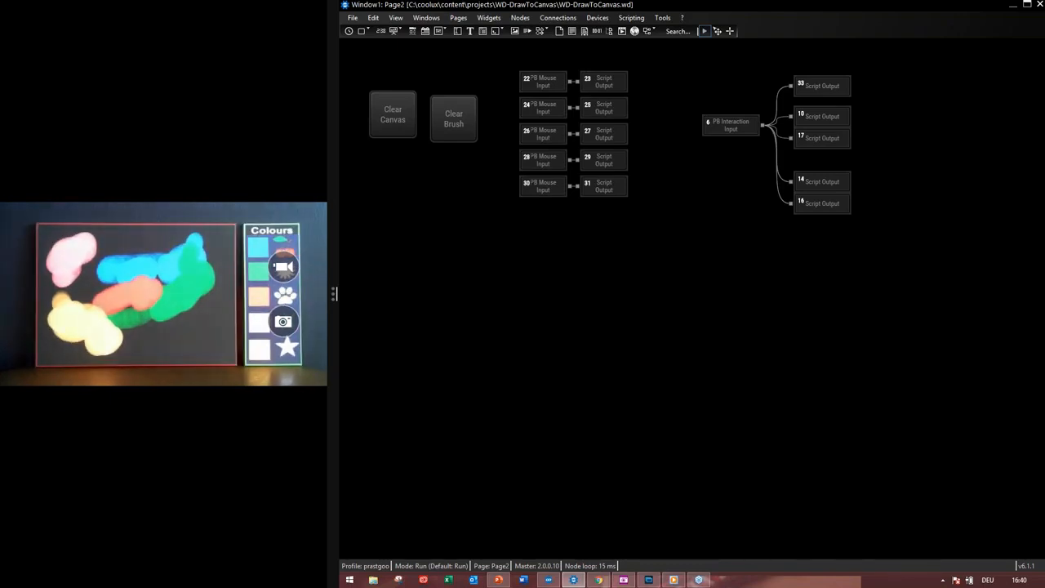
- Switch to Pandoras Box Manager and inspect Layer 16, which holds the sky blue swatch
{"action": "left_click", "coordinate": [550, 581]}
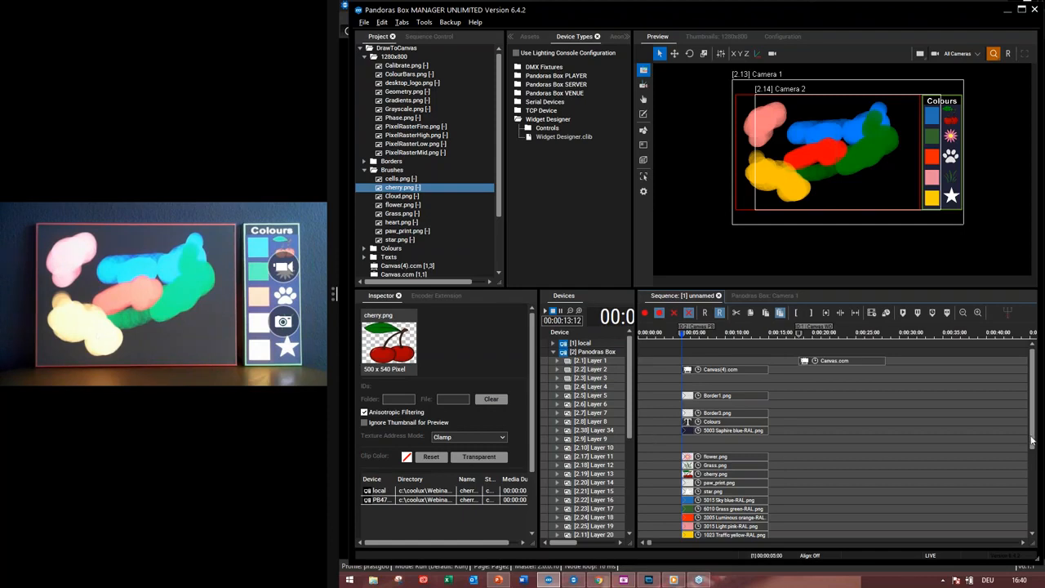
{"action": "left_click_drag", "start_coordinate": [1032, 444], "coordinate": [1032, 461]}
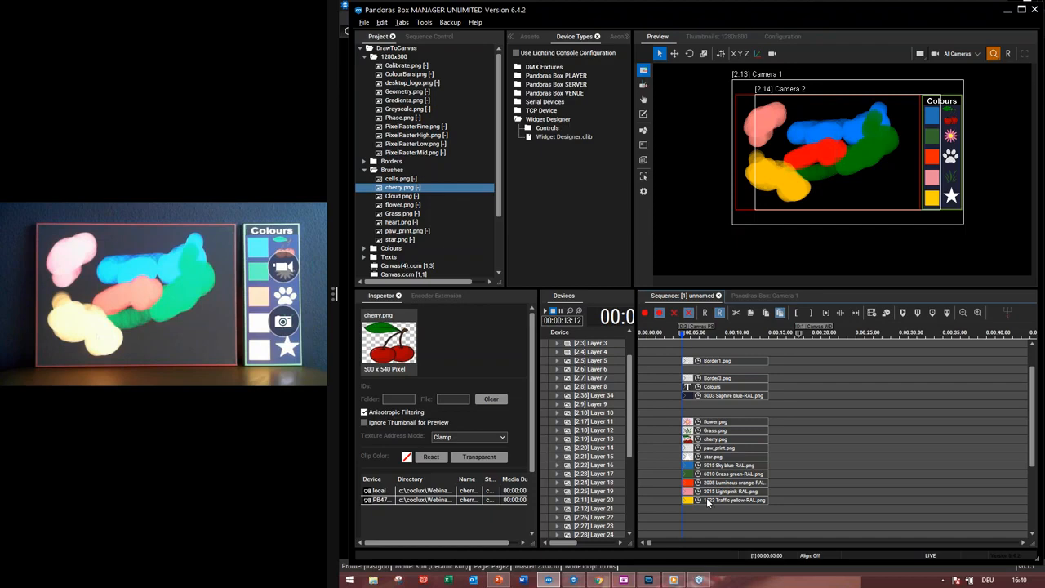
{"action": "left_click", "coordinate": [602, 465]}
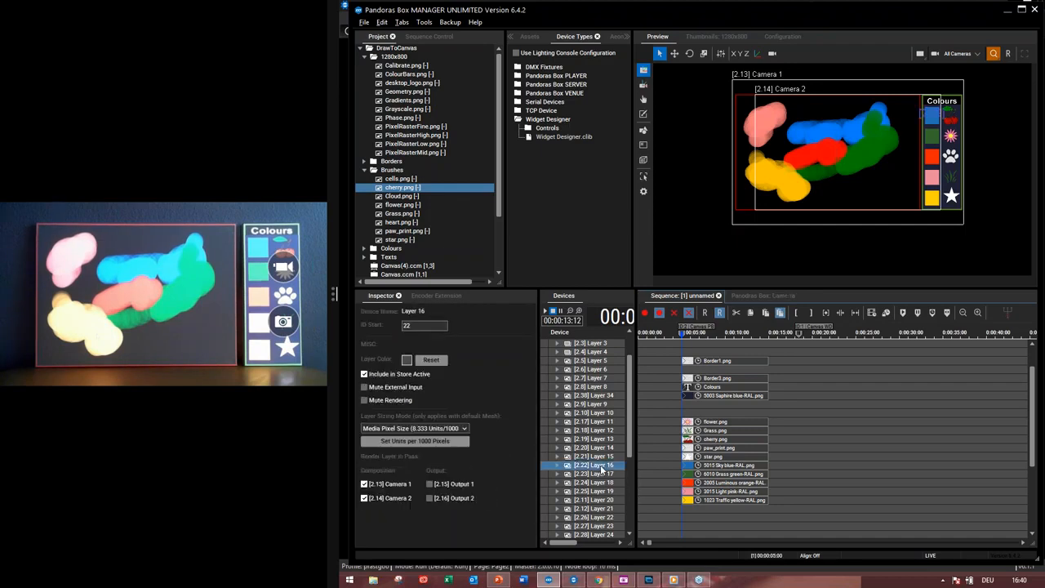
- Browse the local stock assets to the RAL colours folder and view its thumbnails
{"action": "left_click", "coordinate": [527, 35]}
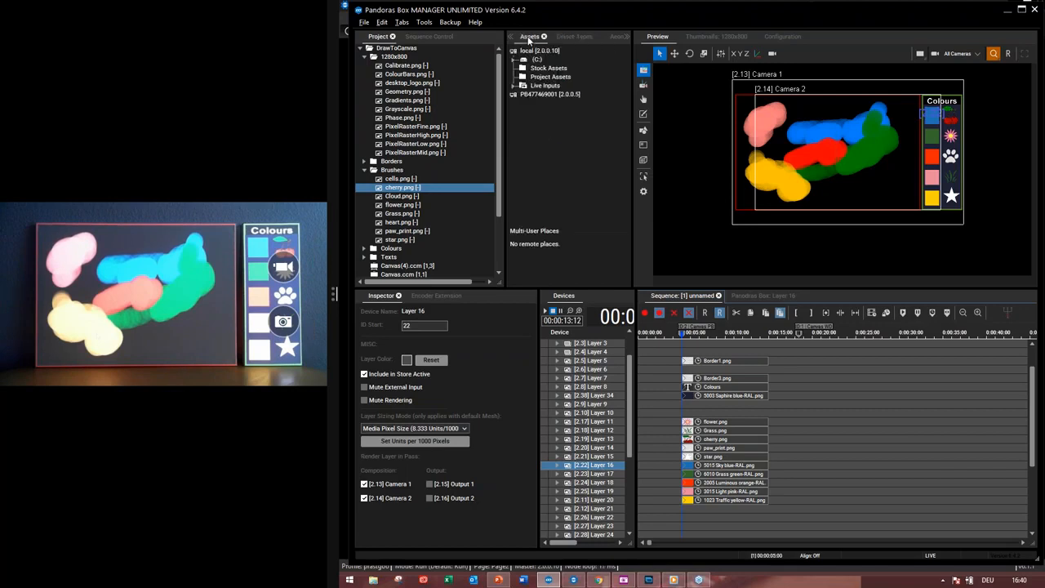
{"action": "double_click", "coordinate": [549, 69]}
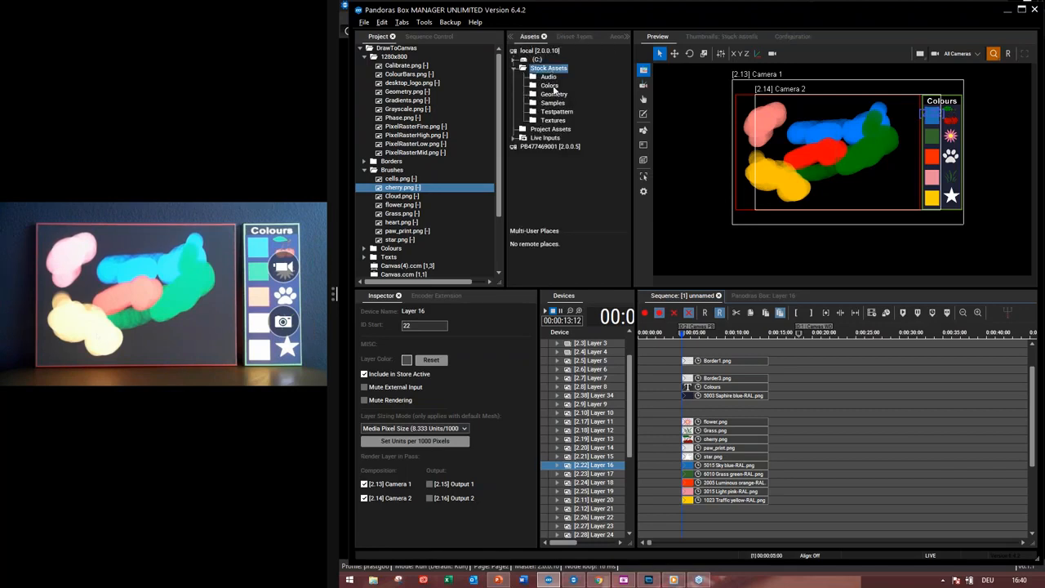
{"action": "double_click", "coordinate": [550, 86]}
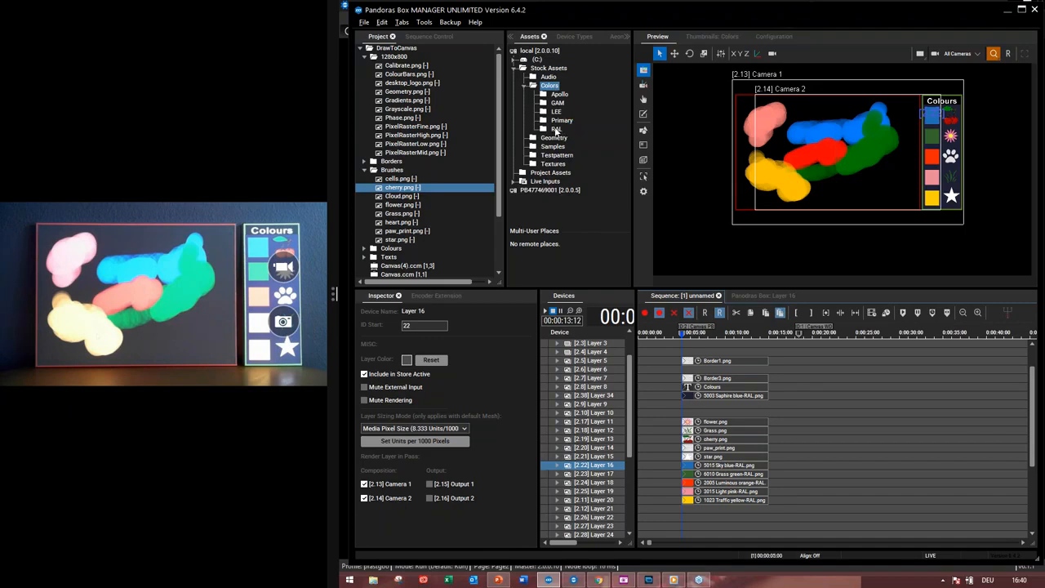
{"action": "left_click", "coordinate": [556, 129]}
{"action": "left_click", "coordinate": [711, 36]}
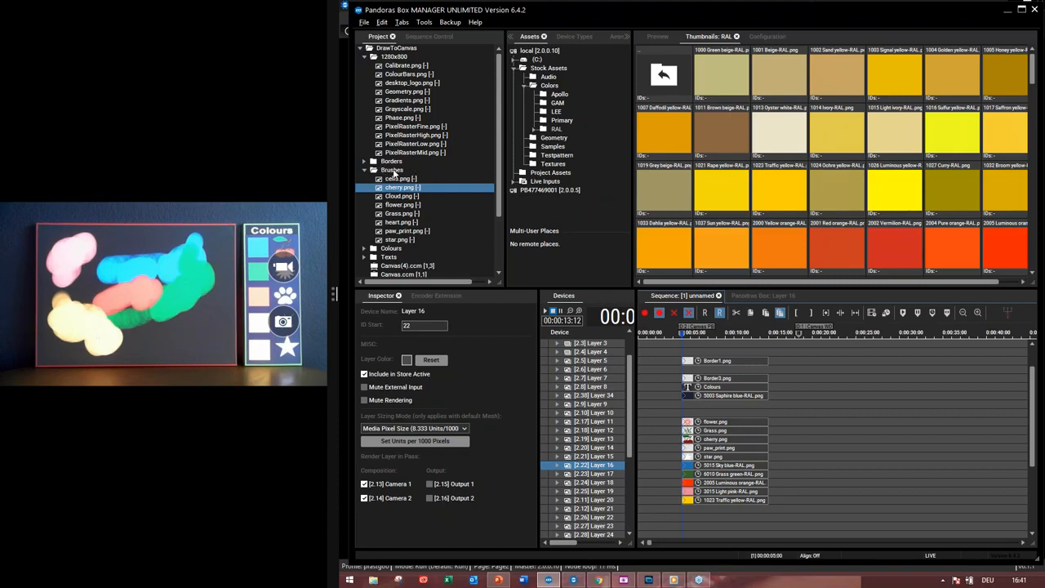
- Expand the project's Colours folder and view its thumbnails
{"action": "left_click", "coordinate": [364, 250]}
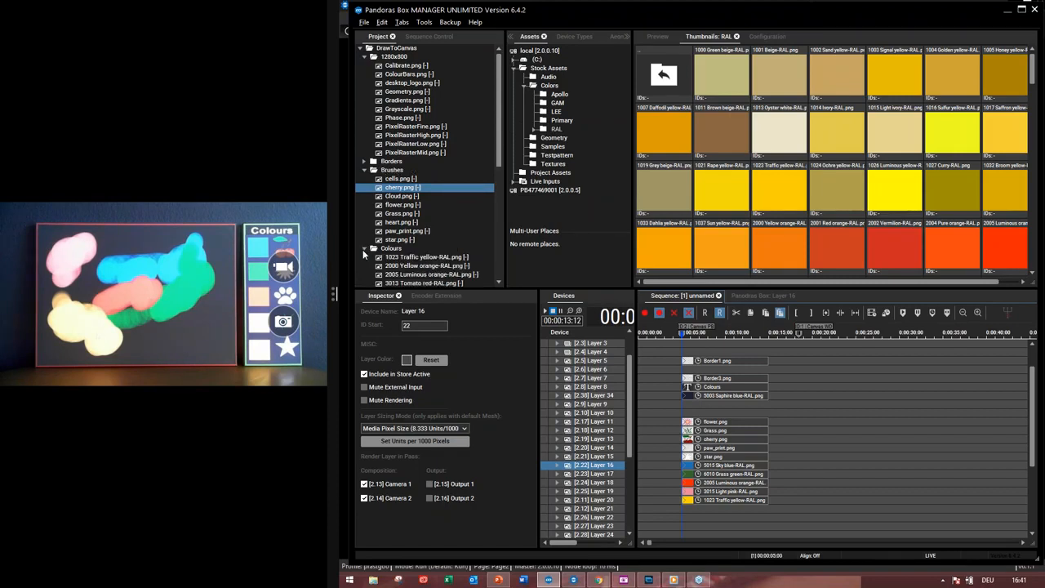
{"action": "left_click_drag", "start_coordinate": [500, 150], "coordinate": [500, 193]}
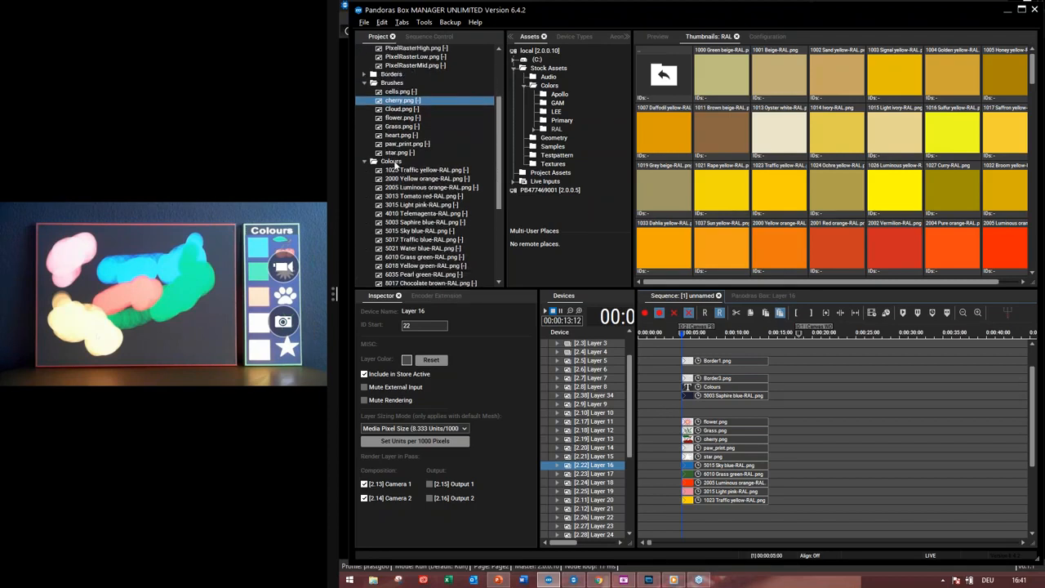
{"action": "left_click", "coordinate": [391, 161]}
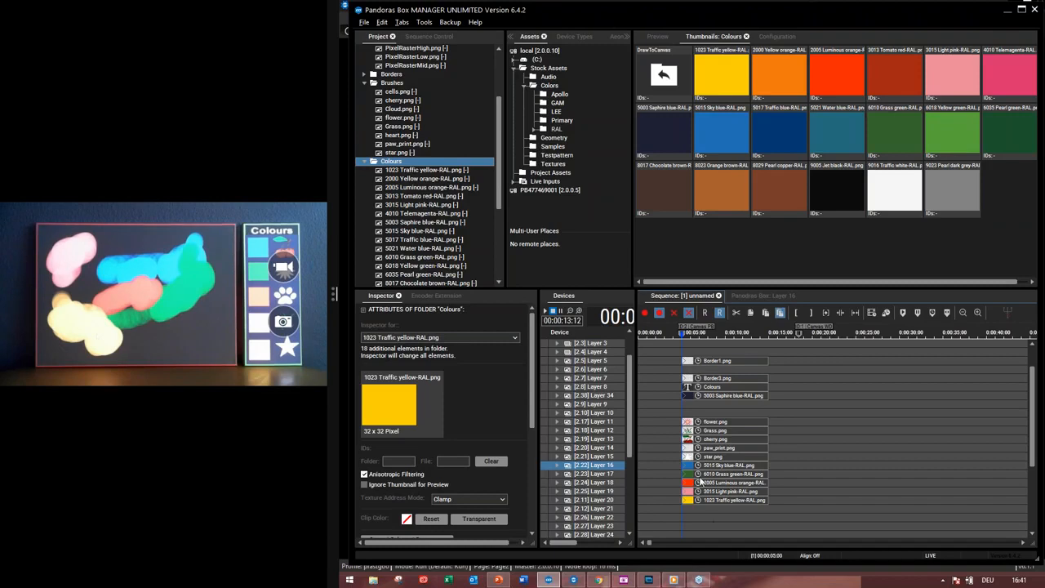
- Return to the preview, enlarge the preview area and show Layer 16's parameters
{"action": "left_click", "coordinate": [650, 35]}
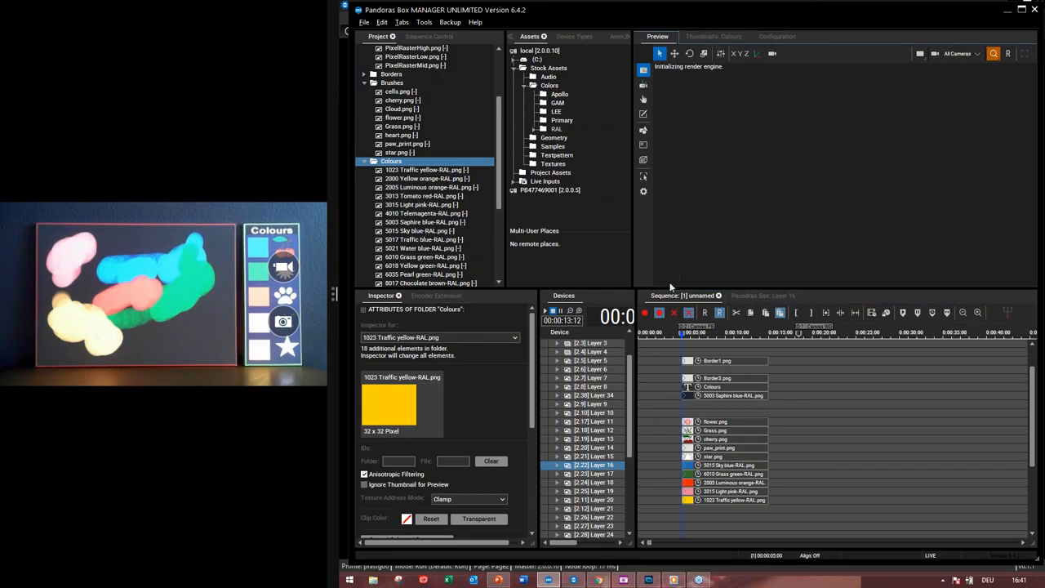
{"action": "left_click_drag", "start_coordinate": [731, 291], "coordinate": [731, 330]}
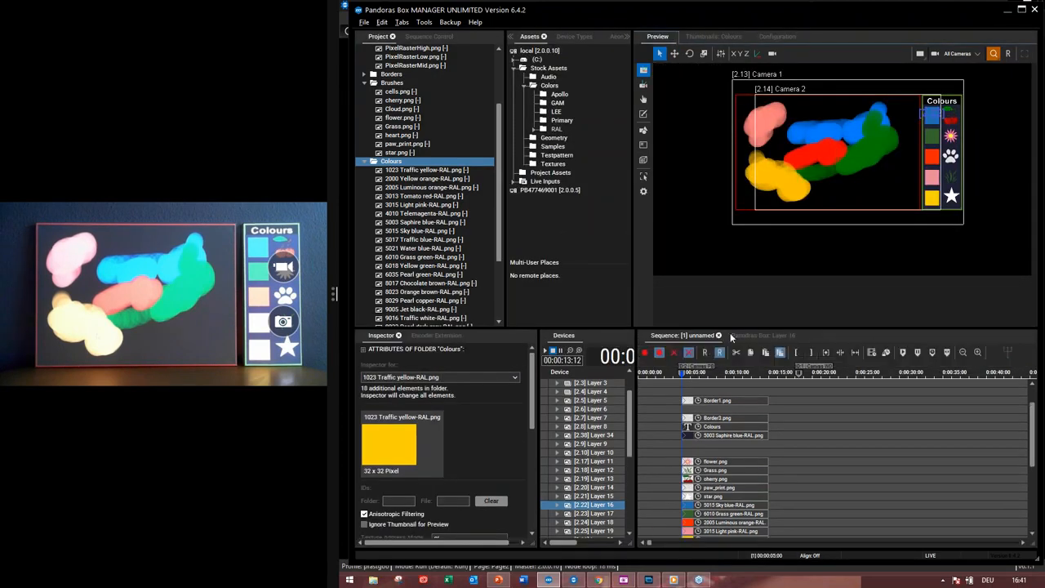
{"action": "left_click", "coordinate": [741, 331]}
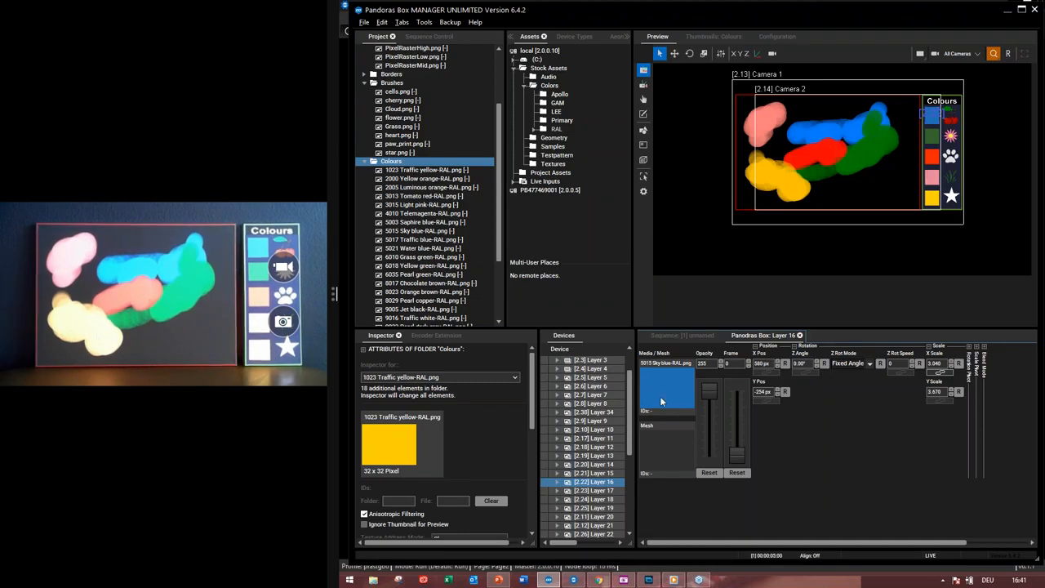
- Switch to Widget Designer and examine the settings of PB Mouse Input node 22, including its source IP, site ID and device ID
{"action": "left_click", "coordinate": [573, 579]}
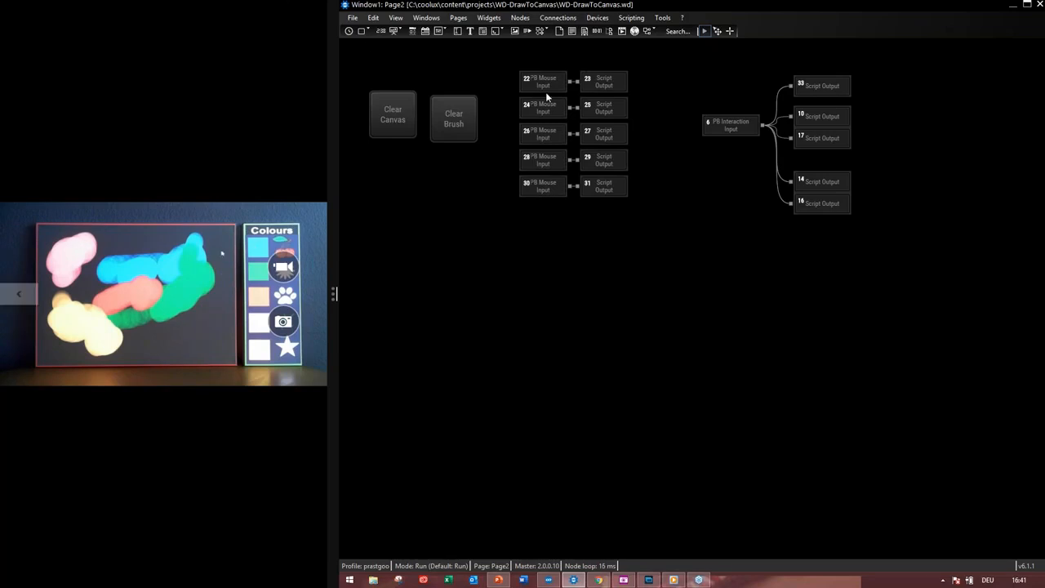
{"action": "double_click", "coordinate": [546, 88]}
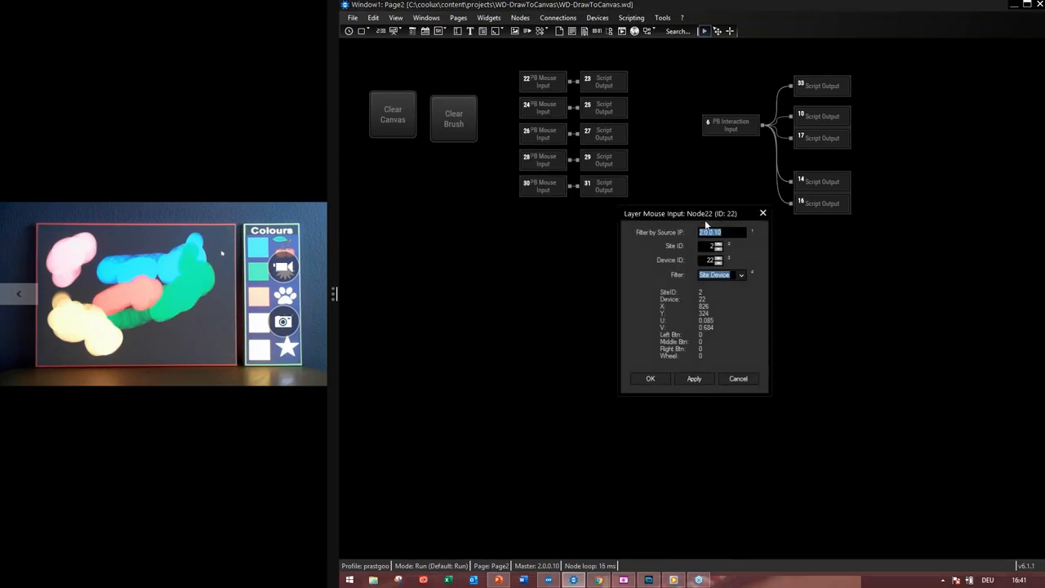
{"action": "left_click_drag", "start_coordinate": [712, 219], "coordinate": [688, 261]}
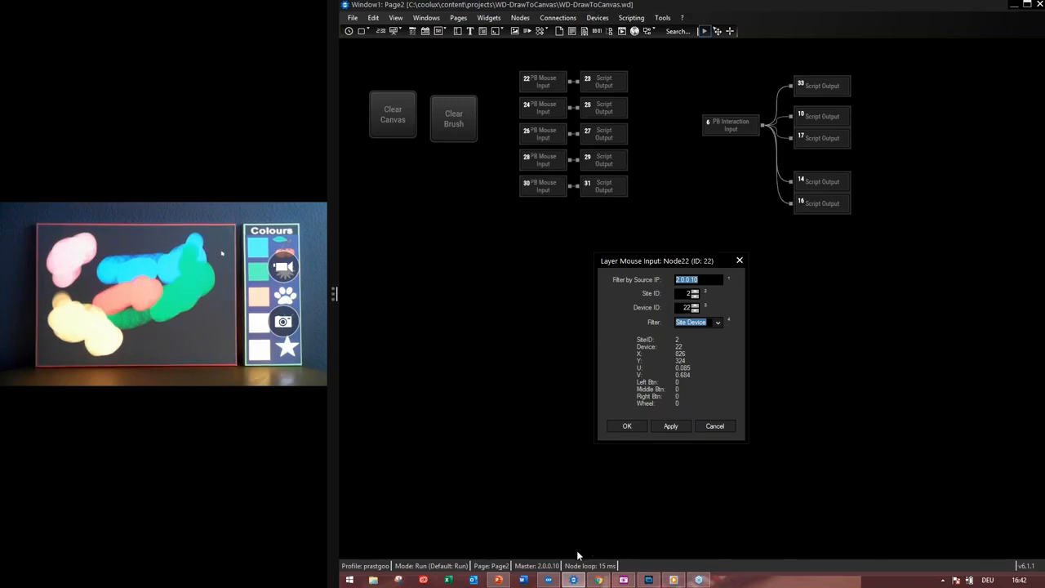
- Bring Pandoras Box Manager back and compare Layer 16's site and device IDs with the mouse input node's settings
{"action": "left_click", "coordinate": [548, 580]}
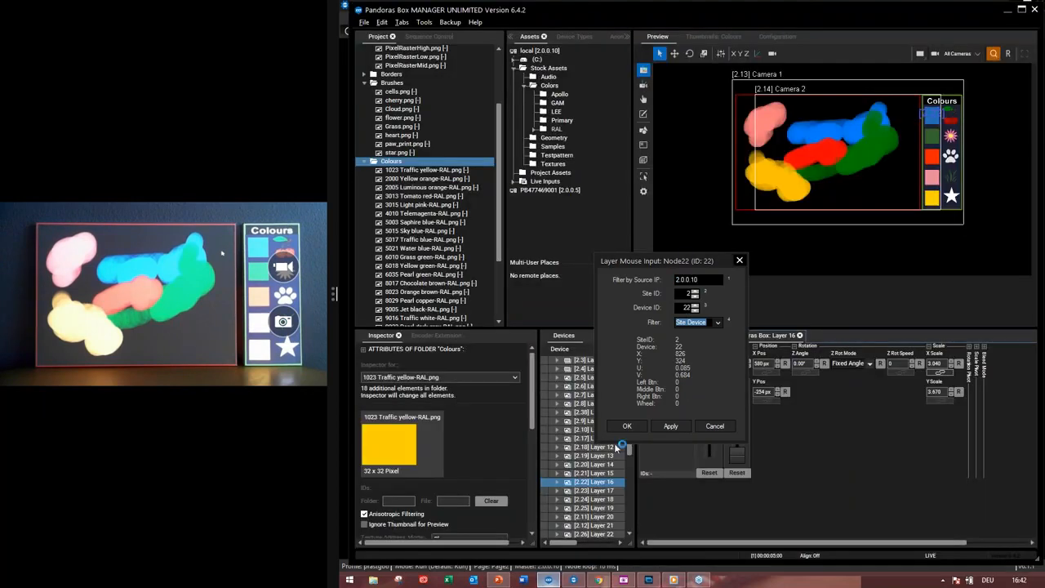
{"action": "left_click_drag", "start_coordinate": [655, 260], "coordinate": [840, 246]}
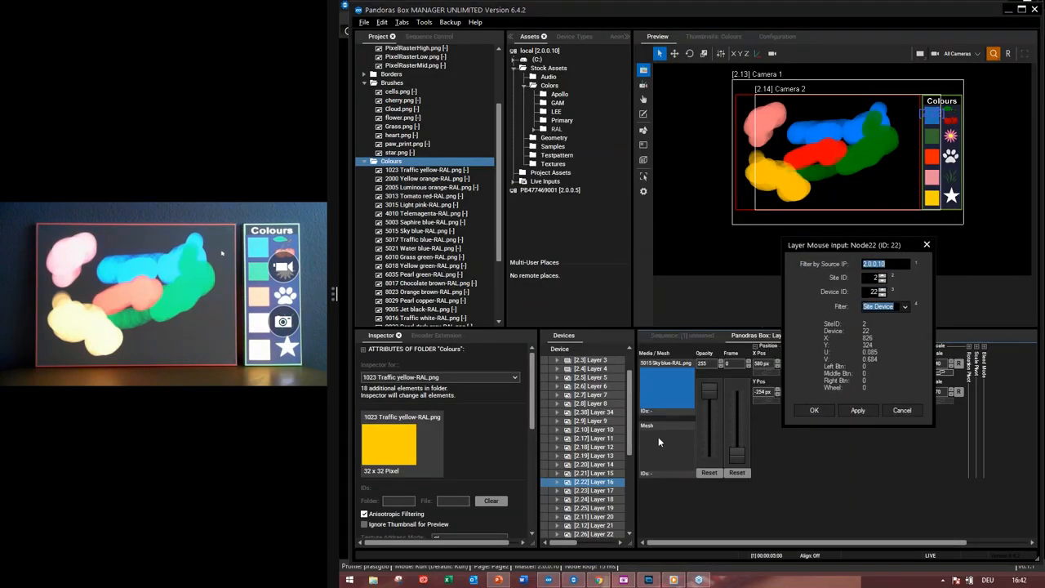
{"action": "left_click", "coordinate": [590, 483]}
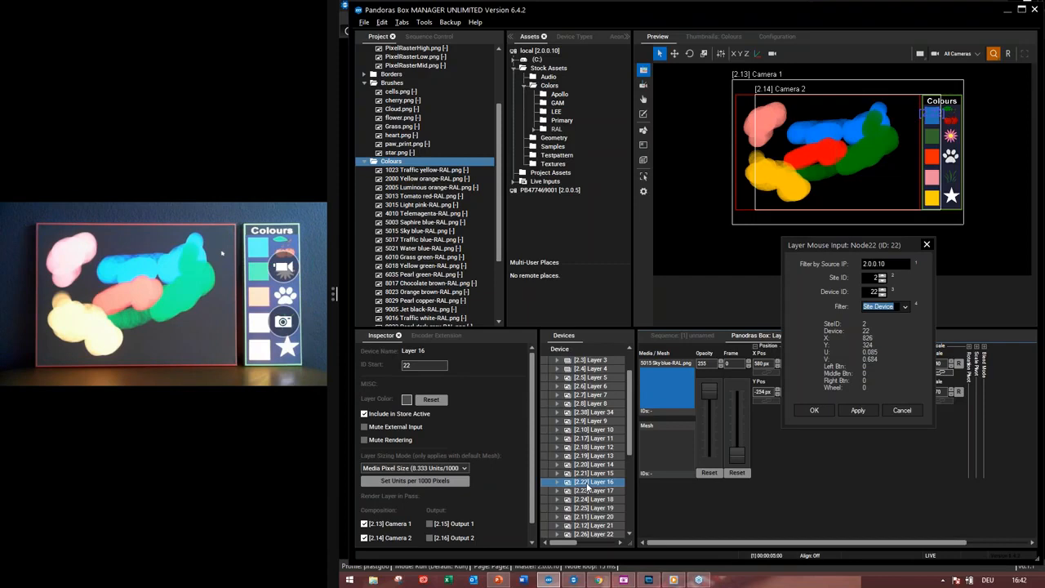
{"action": "left_click_drag", "start_coordinate": [834, 244], "coordinate": [884, 263]}
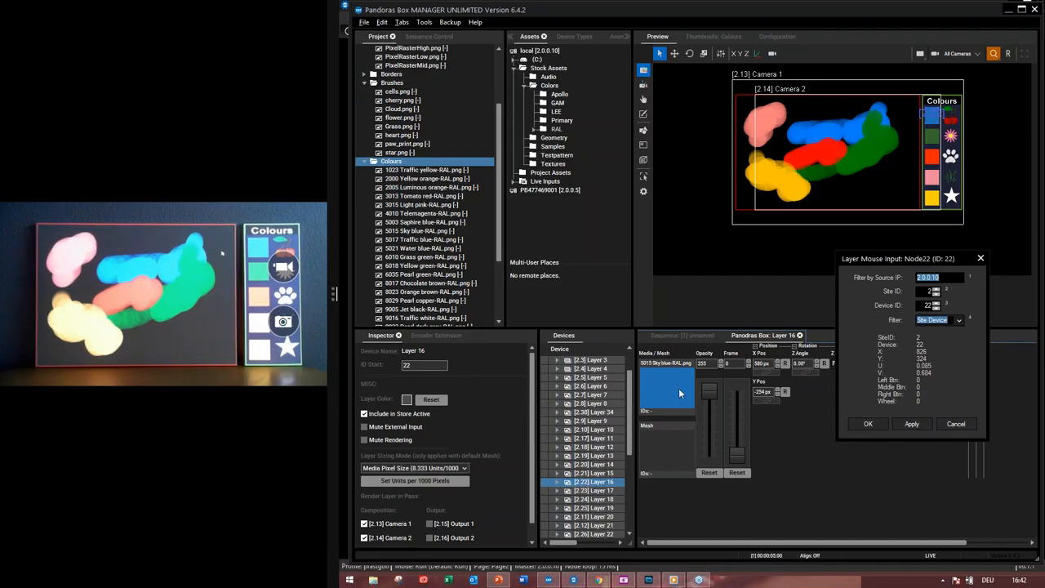
- Minimise Pandoras Box Manager and examine node 22's live mouse position and button values for the sky blue swatch
{"action": "left_click", "coordinate": [1009, 9]}
{"action": "left_click_drag", "start_coordinate": [889, 258], "coordinate": [613, 232]}
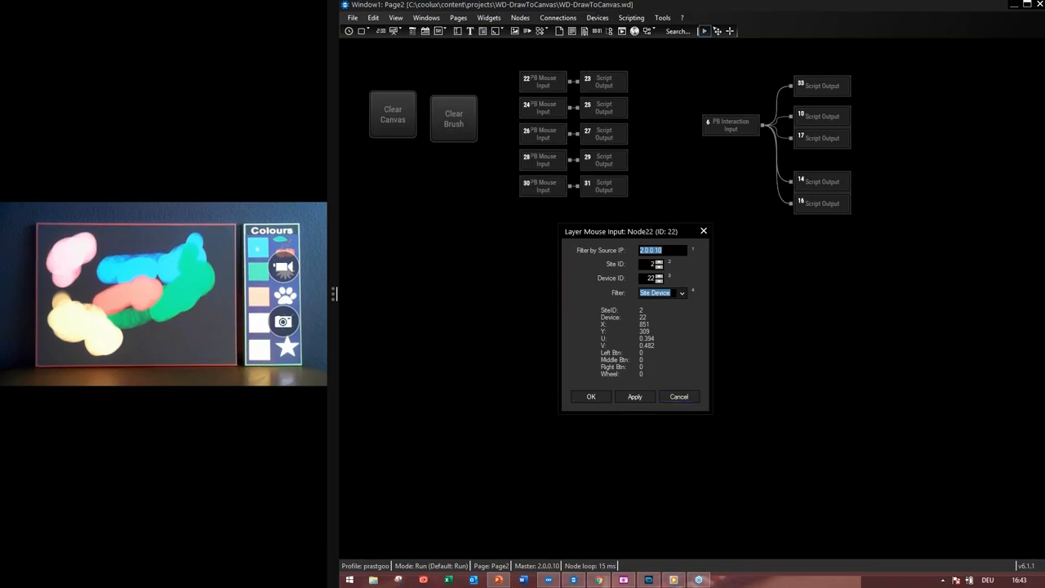
{"action": "left_click_drag", "start_coordinate": [641, 235], "coordinate": [480, 247]}
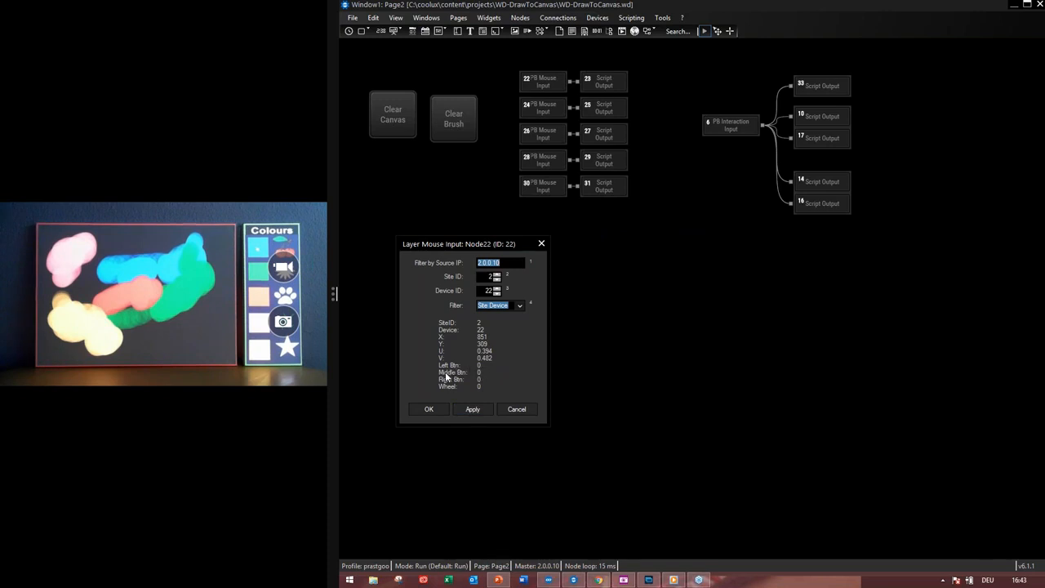
- Review the left-button condition and SetParam commands of Script Output node 23, and bring up Page1 with both node dialogs open
{"action": "double_click", "coordinate": [604, 86]}
{"action": "left_click_drag", "start_coordinate": [670, 148], "coordinate": [686, 201]}
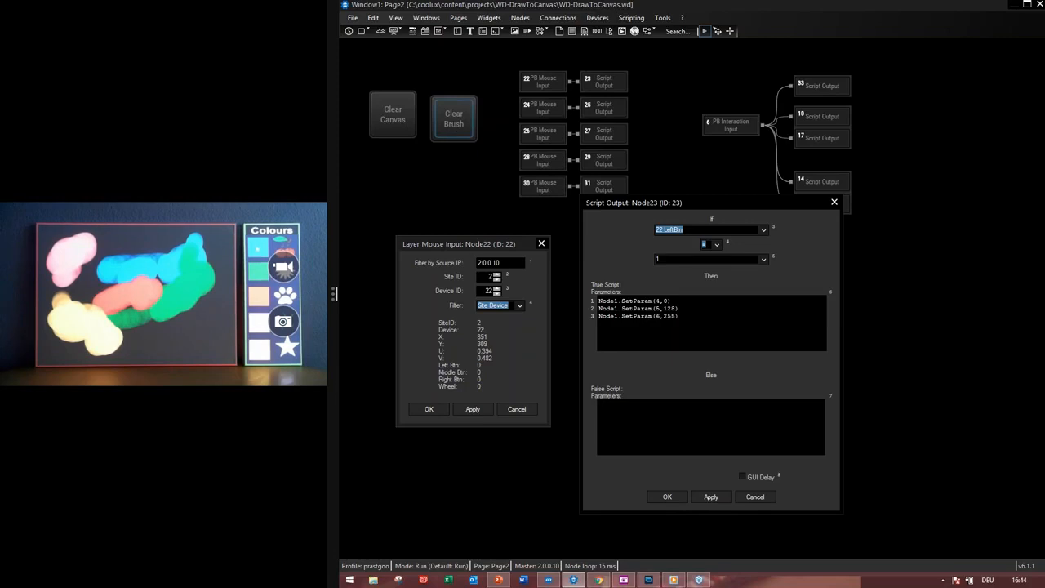
{"action": "left_click", "coordinate": [458, 18]}
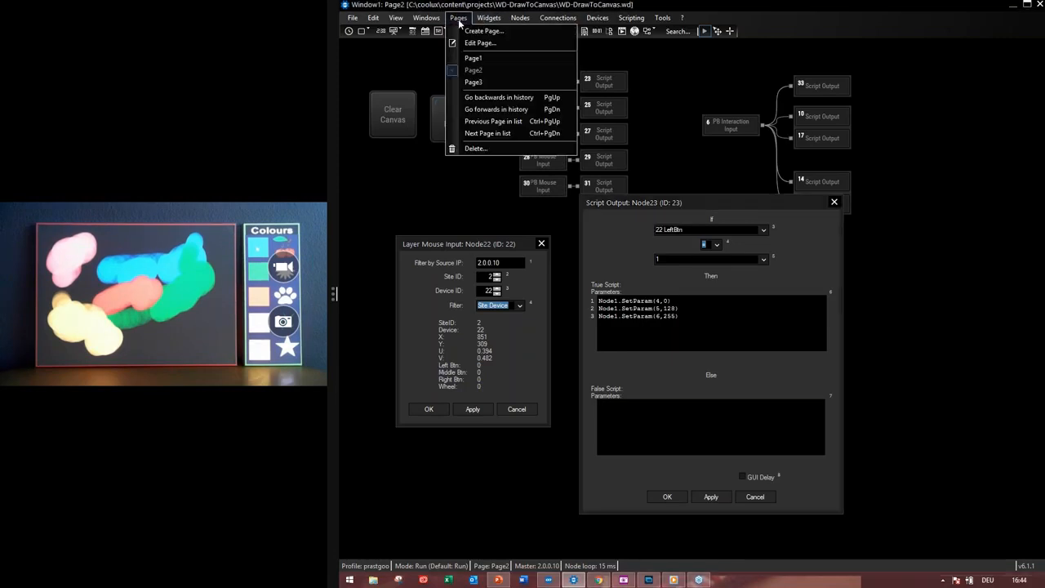
{"action": "left_click", "coordinate": [472, 59]}
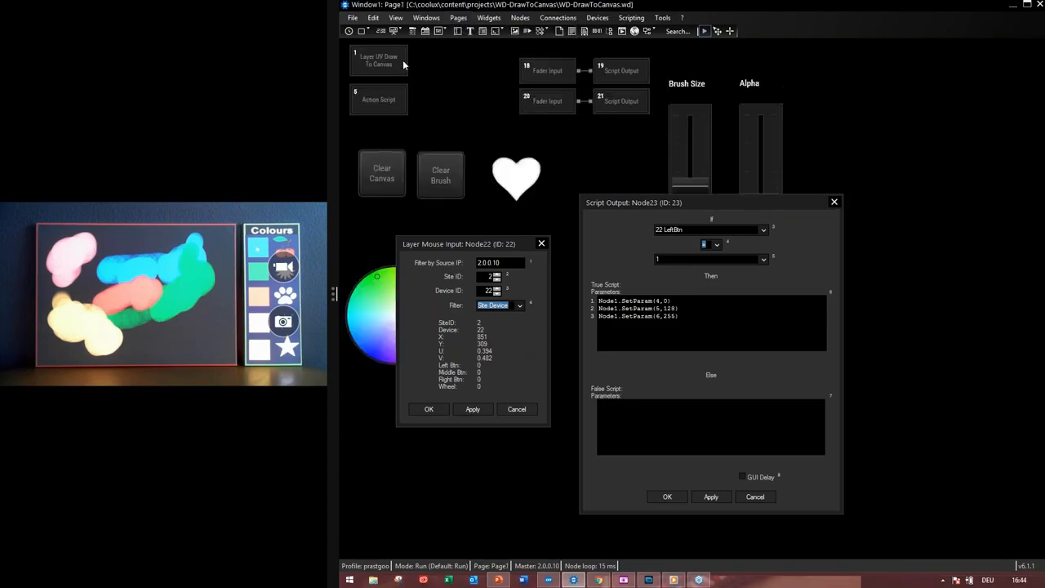
- Review the red, green and blue parameters of Layer UV Draw To Canvas node 1, then close all three node dialogs
{"action": "double_click", "coordinate": [382, 64]}
{"action": "mouse_move", "coordinate": [682, 173]}
{"action": "left_mouse_down"}
{"action": "mouse_move", "coordinate": [390, 125]}
{"action": "mouse_move", "coordinate": [387, 116]}
{"action": "mouse_move", "coordinate": [444, 95]}
{"action": "left_mouse_up"}
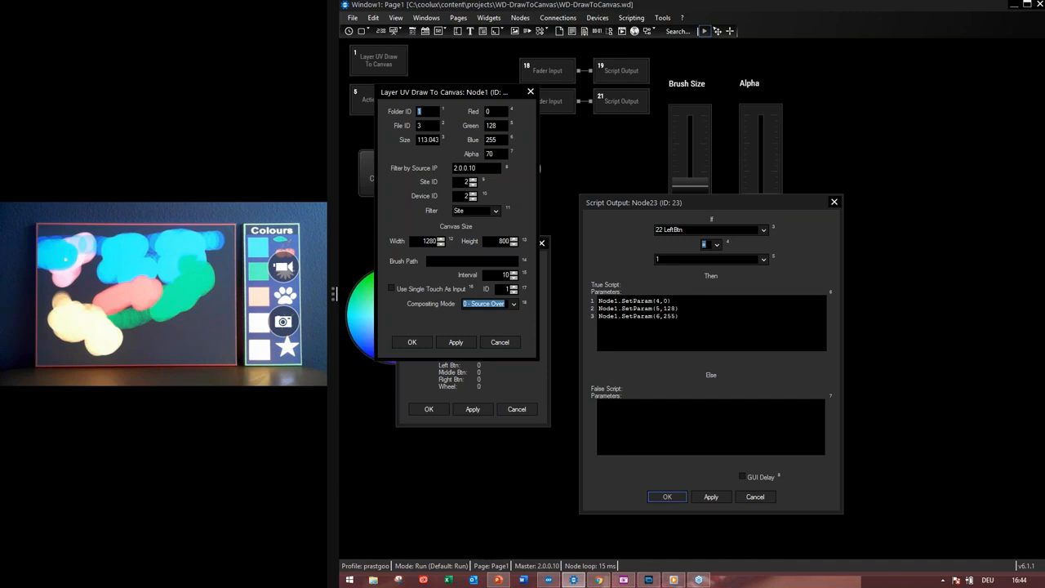
{"action": "left_click", "coordinate": [666, 499]}
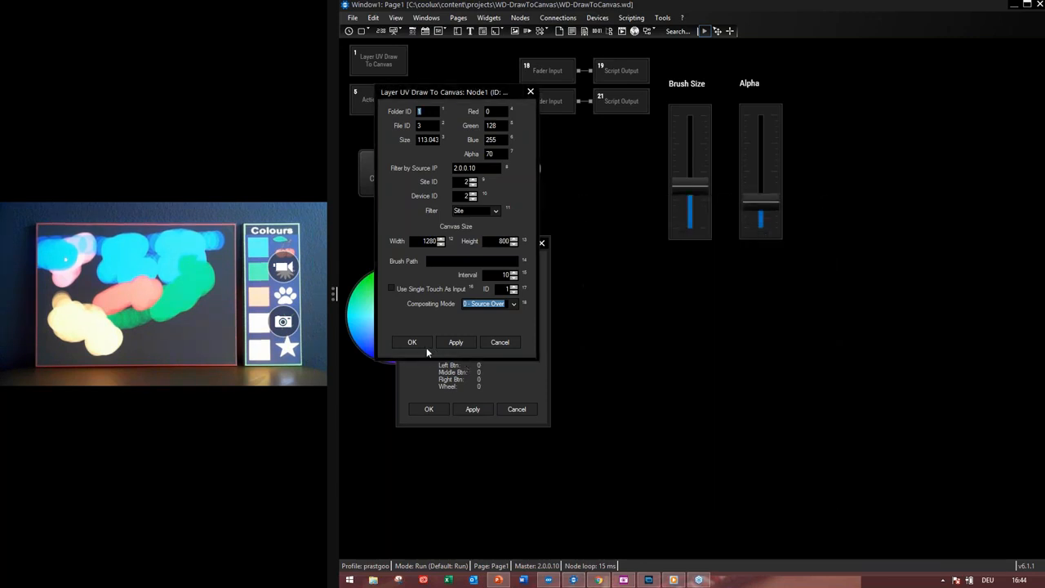
{"action": "left_click", "coordinate": [423, 347]}
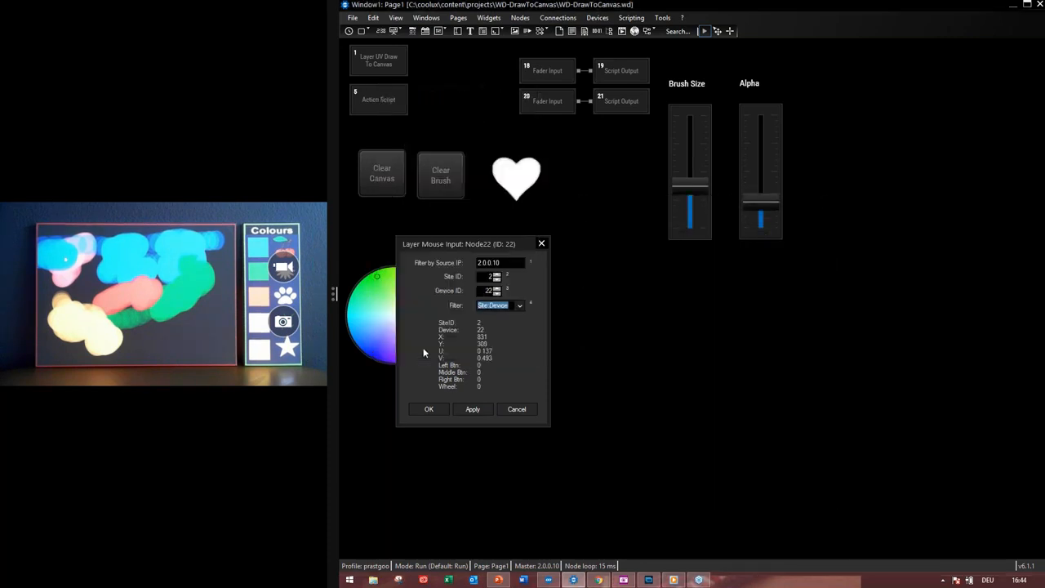
{"action": "left_click", "coordinate": [438, 408]}
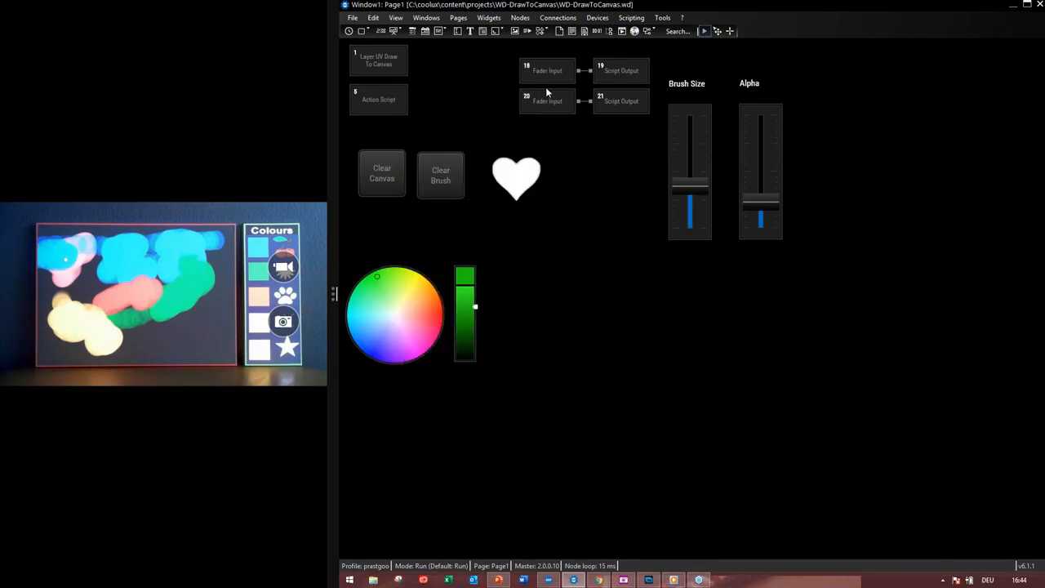
- On Page2, compare PB Mouse Input node 24's settings with Script Output node 25's left-button condition and SetParam commands, and close both dialogs
{"action": "left_click", "coordinate": [458, 18]}
{"action": "left_click", "coordinate": [482, 71]}
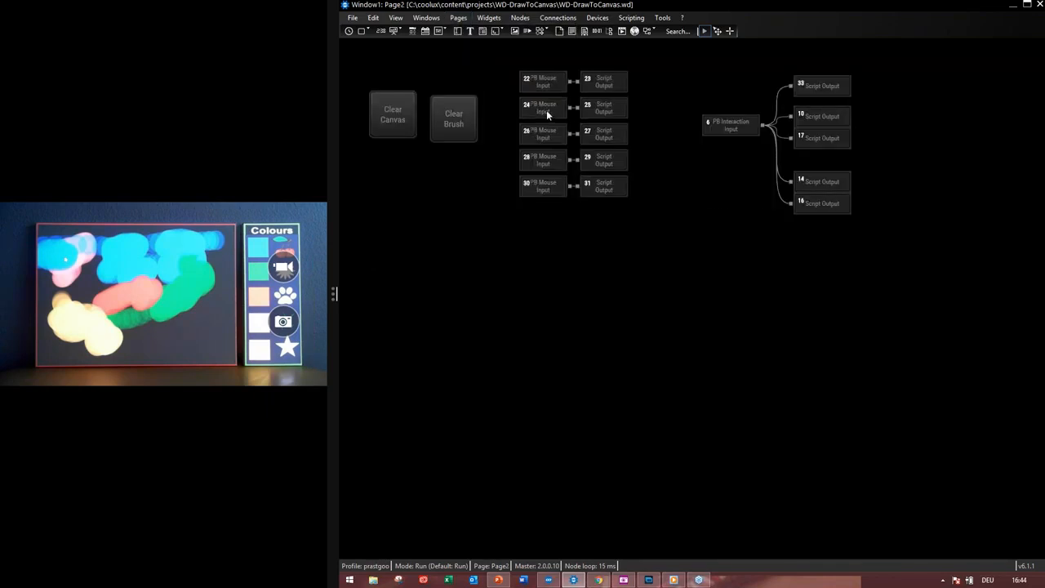
{"action": "double_click", "coordinate": [546, 109]}
{"action": "left_click_drag", "start_coordinate": [680, 216], "coordinate": [437, 206]}
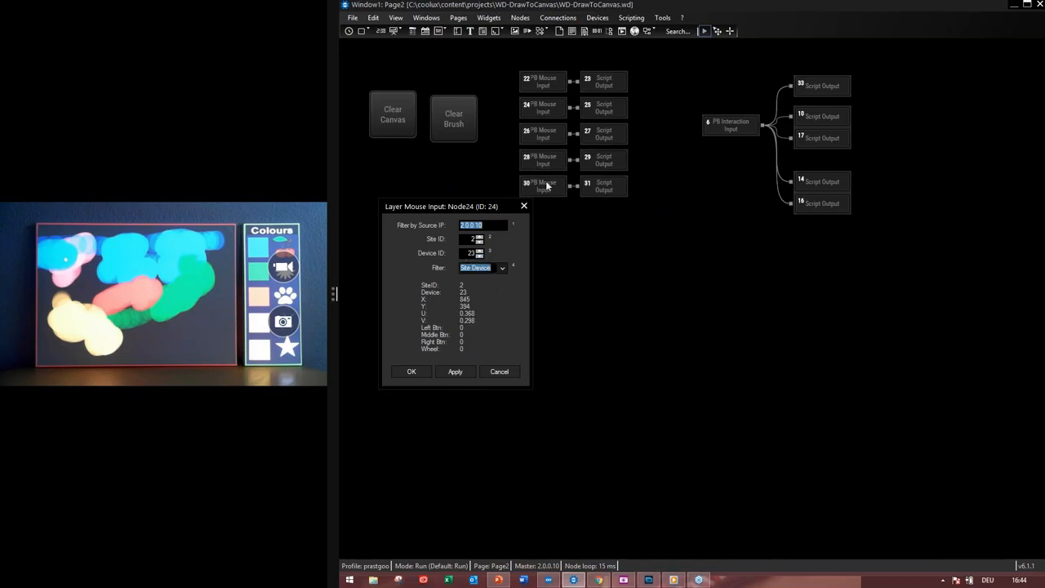
{"action": "left_click", "coordinate": [594, 113]}
{"action": "double_click", "coordinate": [593, 110]}
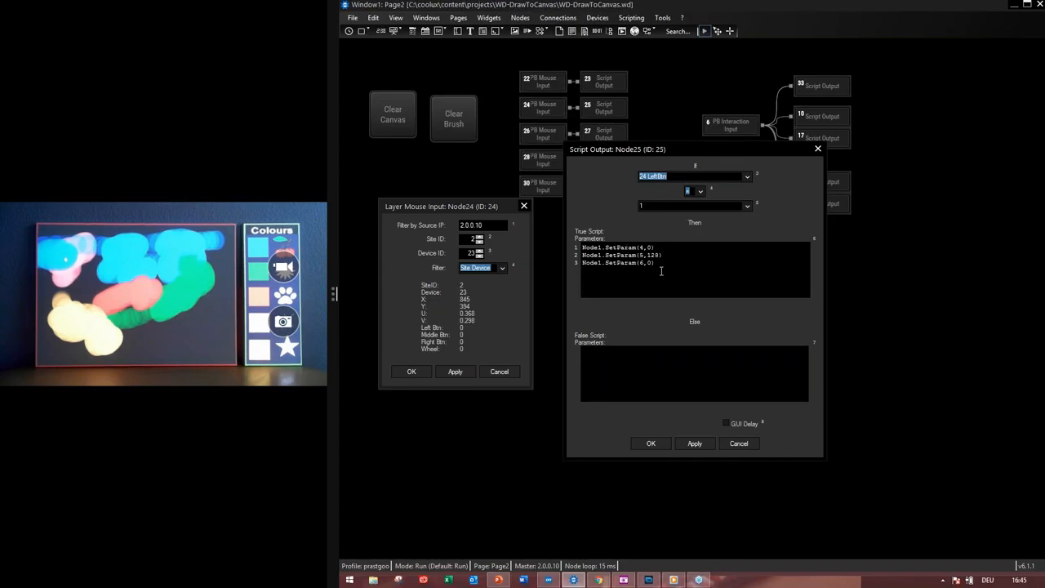
{"action": "left_click", "coordinate": [644, 439]}
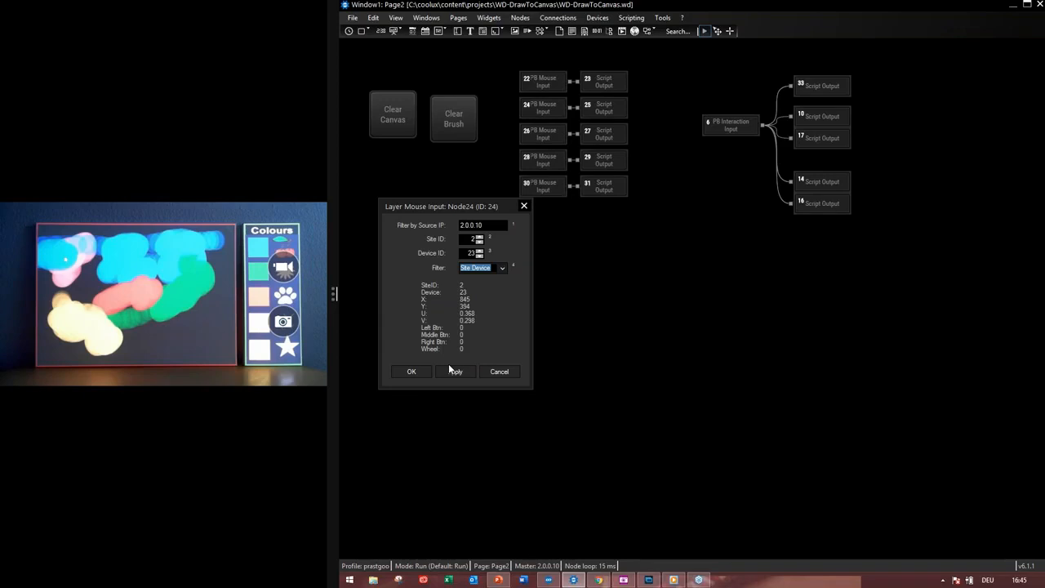
{"action": "left_click", "coordinate": [412, 372]}
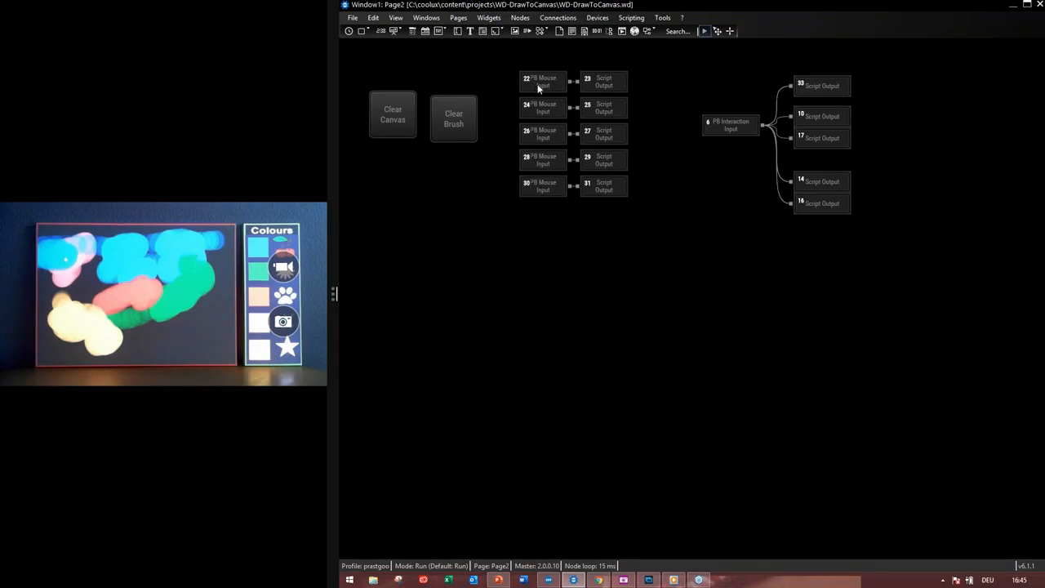
- Open the settings of PB Interaction Input node 6 and examine its source IP, site, device and mouse values
{"action": "double_click", "coordinate": [730, 129]}
{"action": "left_click_drag", "start_coordinate": [704, 230], "coordinate": [704, 230]}
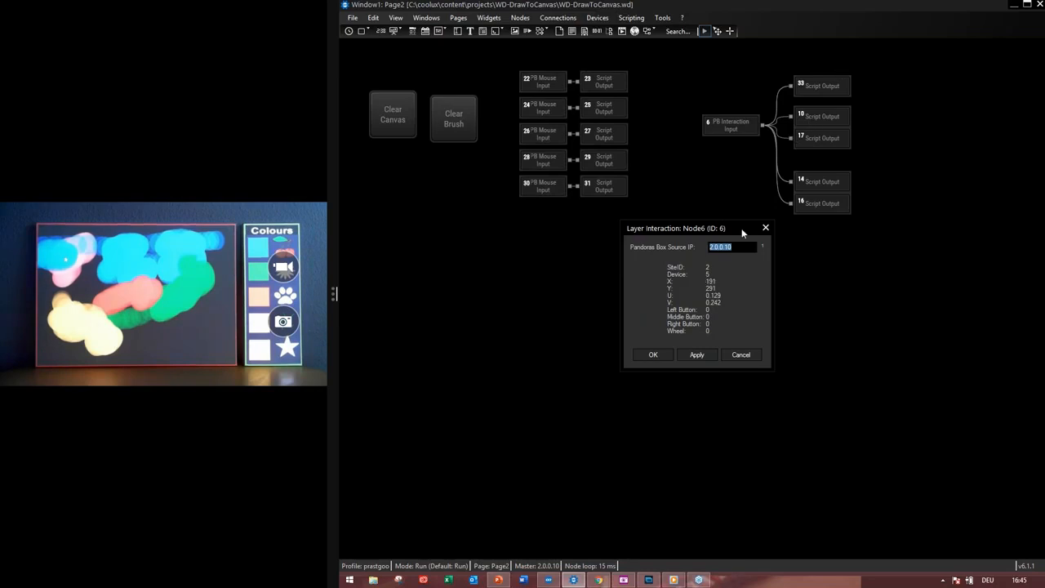
{"action": "left_click_drag", "start_coordinate": [728, 229], "coordinate": [635, 231]}
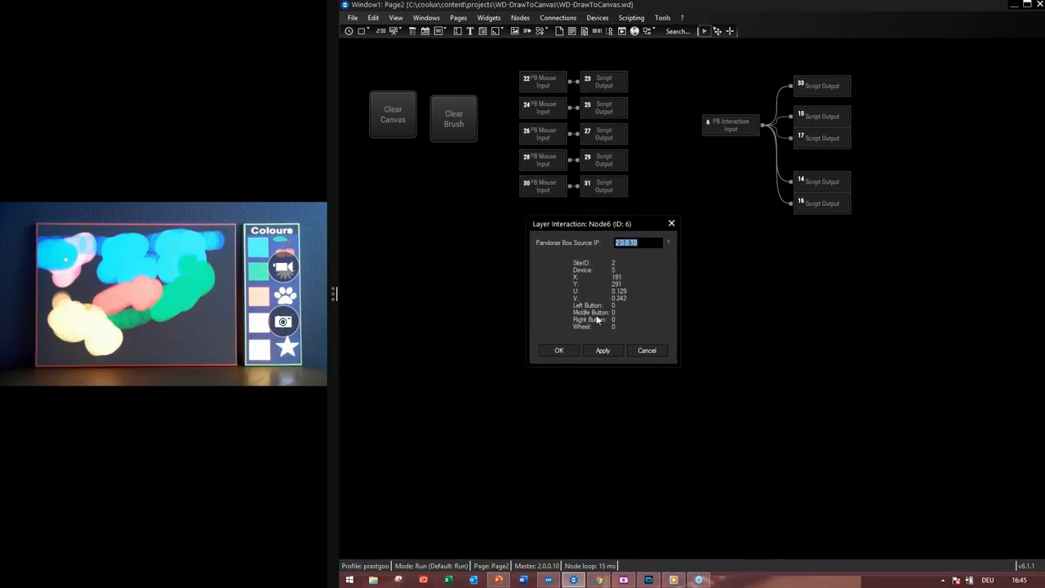
- Review Script Output node 33's device condition, its selectable inputs and cherry.png brush command, and close both node dialogs
{"action": "double_click", "coordinate": [819, 86]}
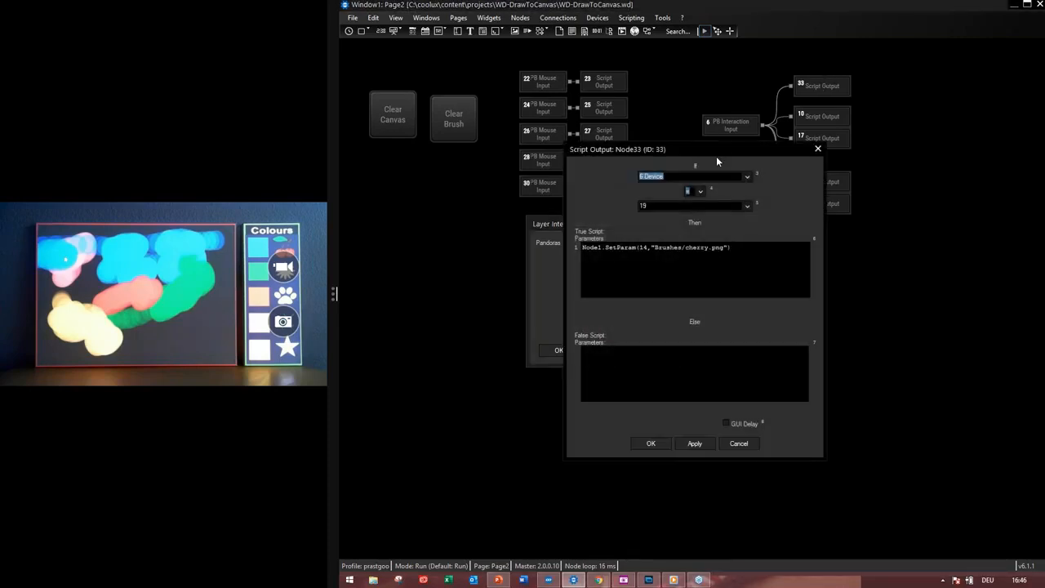
{"action": "left_click_drag", "start_coordinate": [723, 149], "coordinate": [862, 197]}
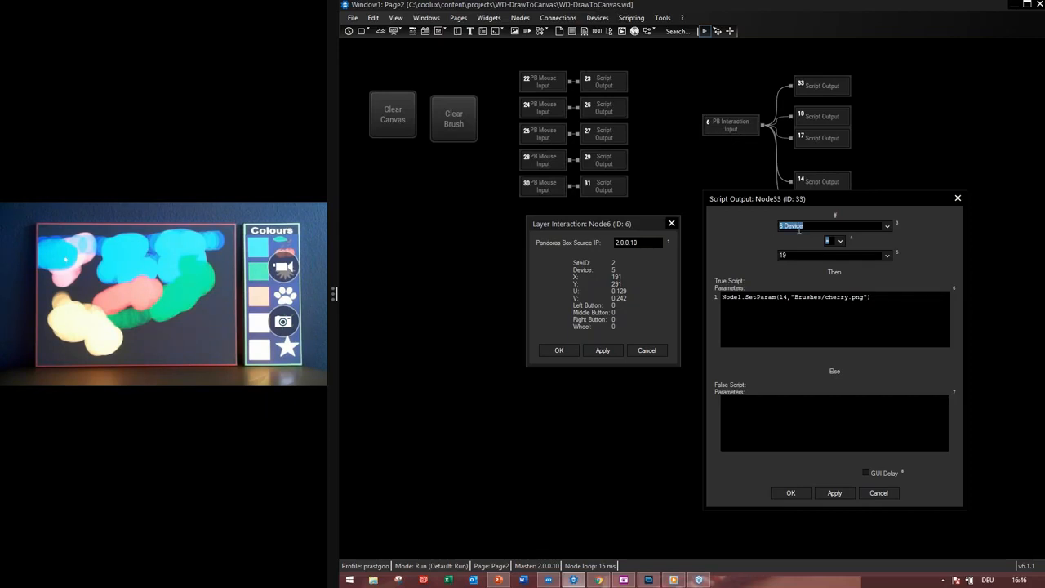
{"action": "left_click", "coordinate": [888, 227]}
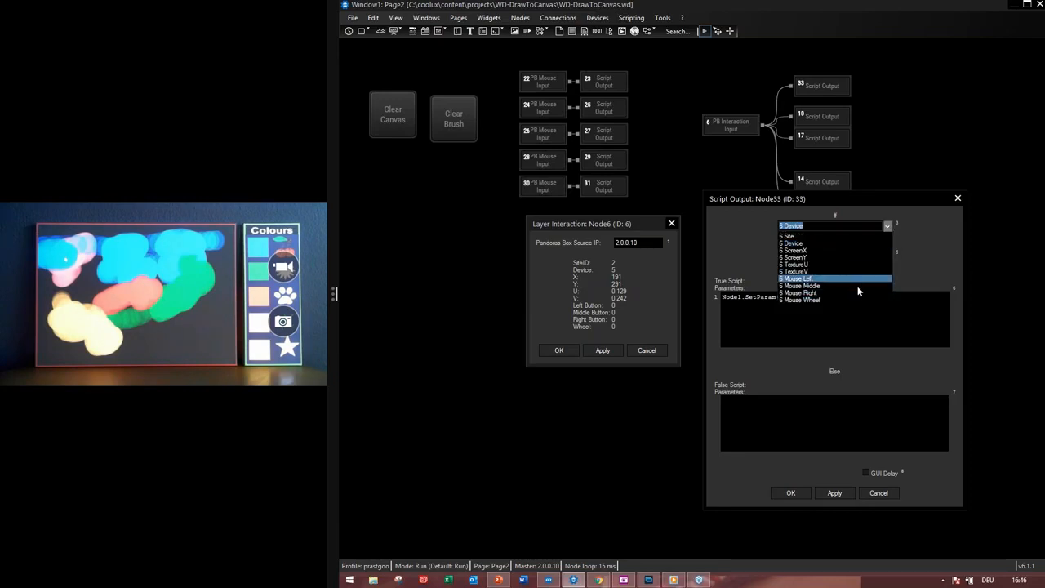
{"action": "left_click", "coordinate": [853, 245]}
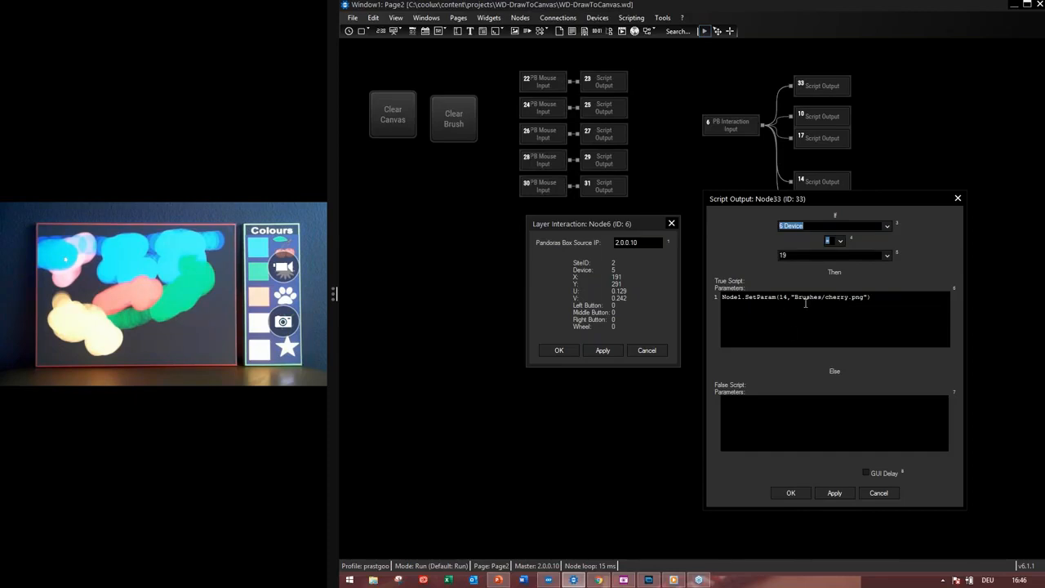
{"action": "left_click", "coordinate": [790, 493]}
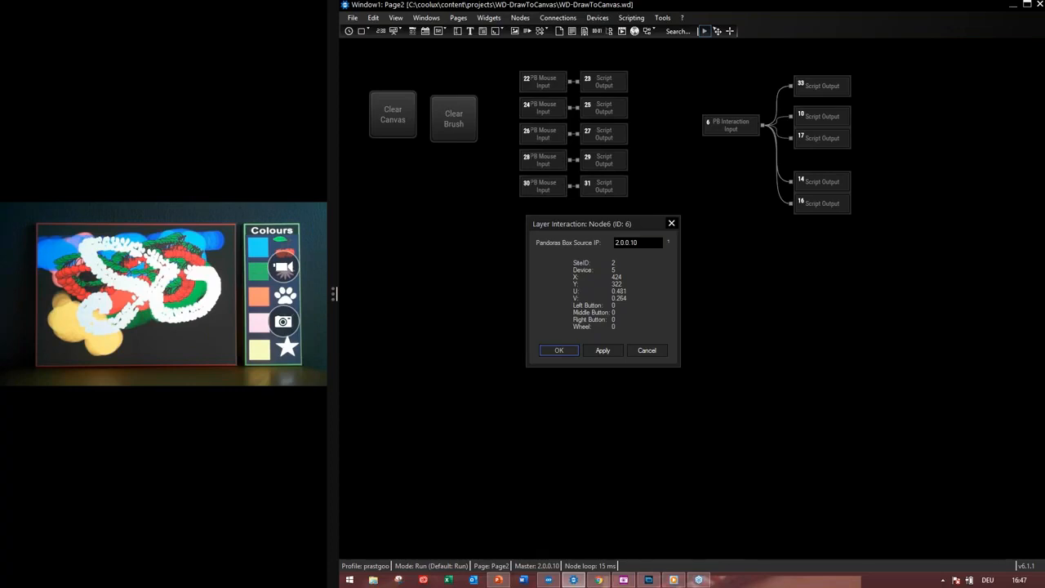
{"action": "left_click", "coordinate": [558, 351]}
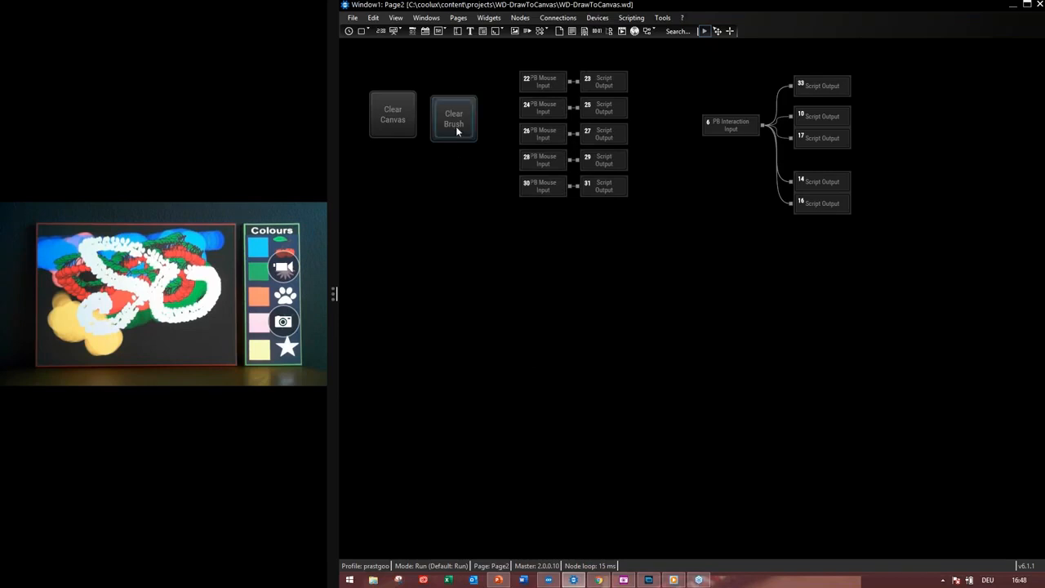
- Clear the drawing canvas and reset the brush with the Page2 controls
{"action": "left_click", "coordinate": [391, 117]}
{"action": "left_click", "coordinate": [450, 123]}
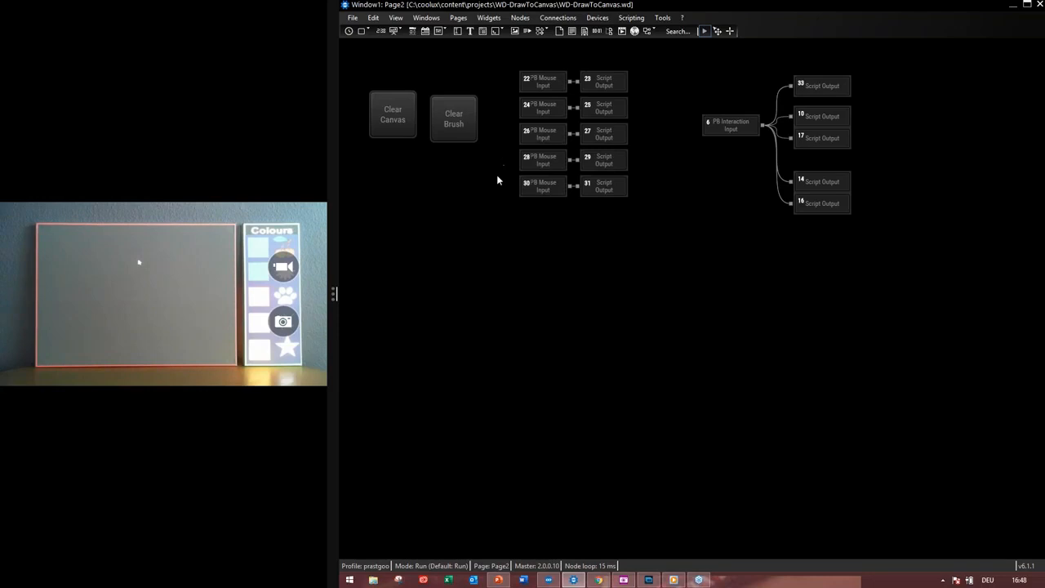
{"action": "left_click", "coordinate": [1037, 38]}
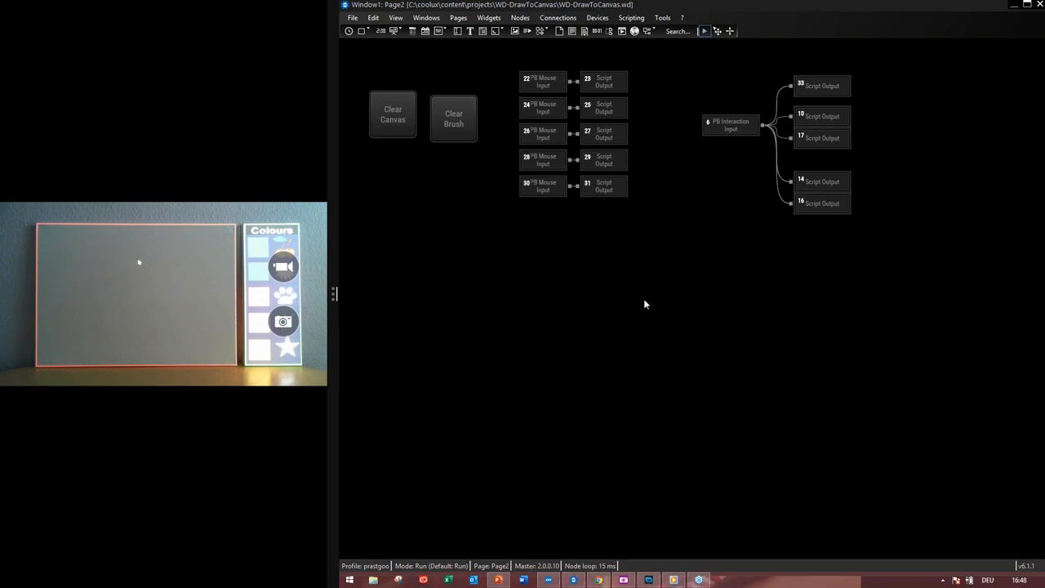
{"action": "left_click", "coordinate": [567, 260]}
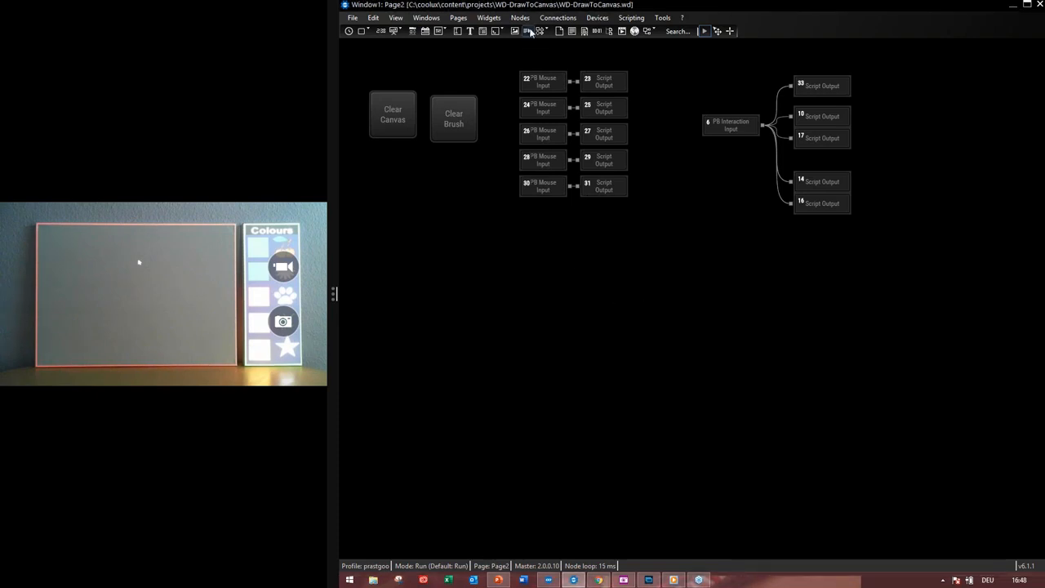
- Open the AirScan 1 properties, examine its input processing, calibration, point tracking and mouse control settings, and close the dialog
{"action": "left_click", "coordinate": [609, 20]}
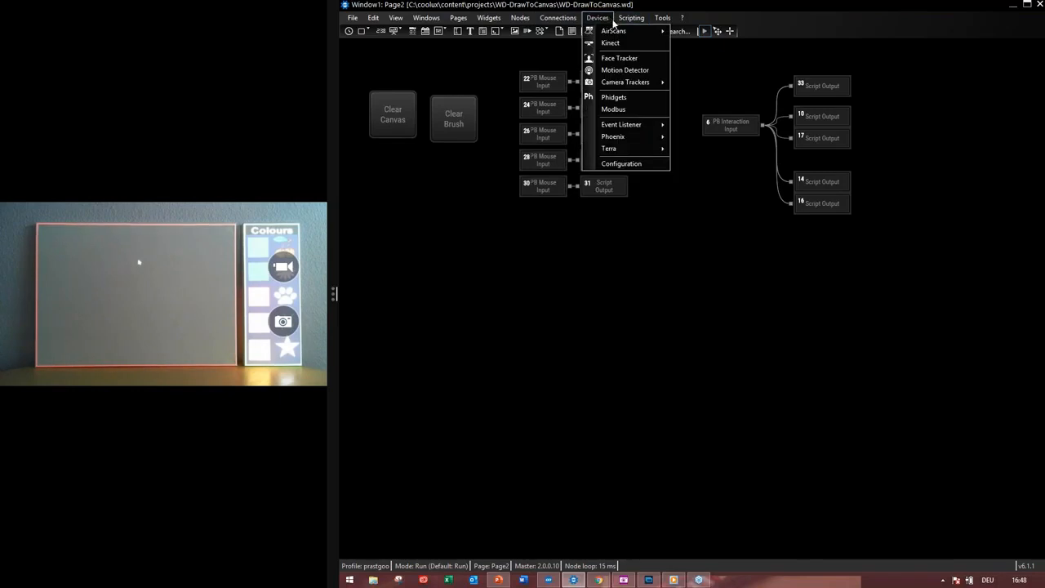
{"action": "mouse_move", "coordinate": [614, 32]}
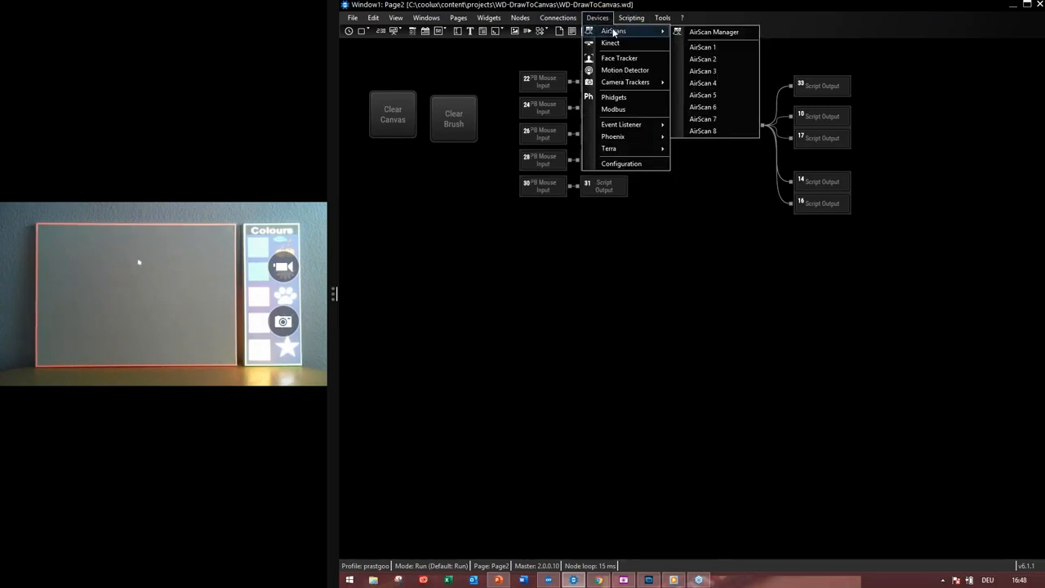
{"action": "left_click", "coordinate": [703, 47]}
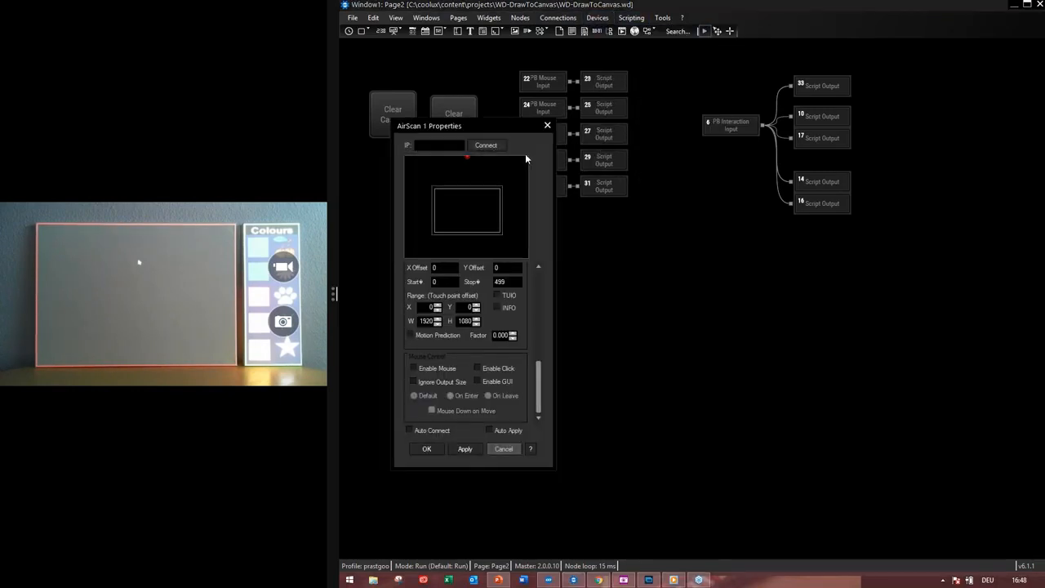
{"action": "scroll", "coordinate": [538, 369], "scroll_direction": "up", "scroll_amount": 1}
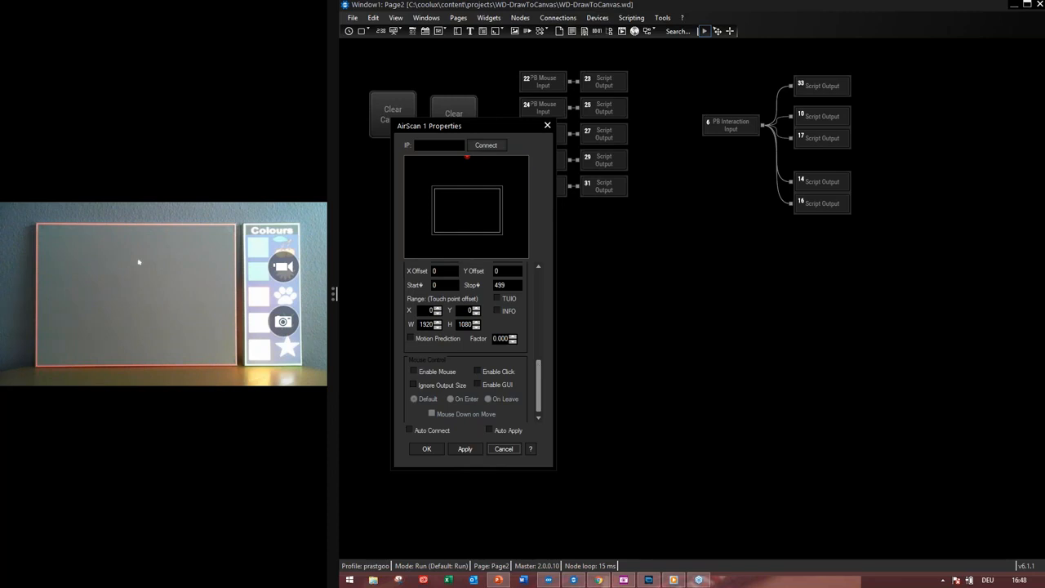
{"action": "scroll", "coordinate": [541, 306], "scroll_direction": "up", "scroll_amount": 5}
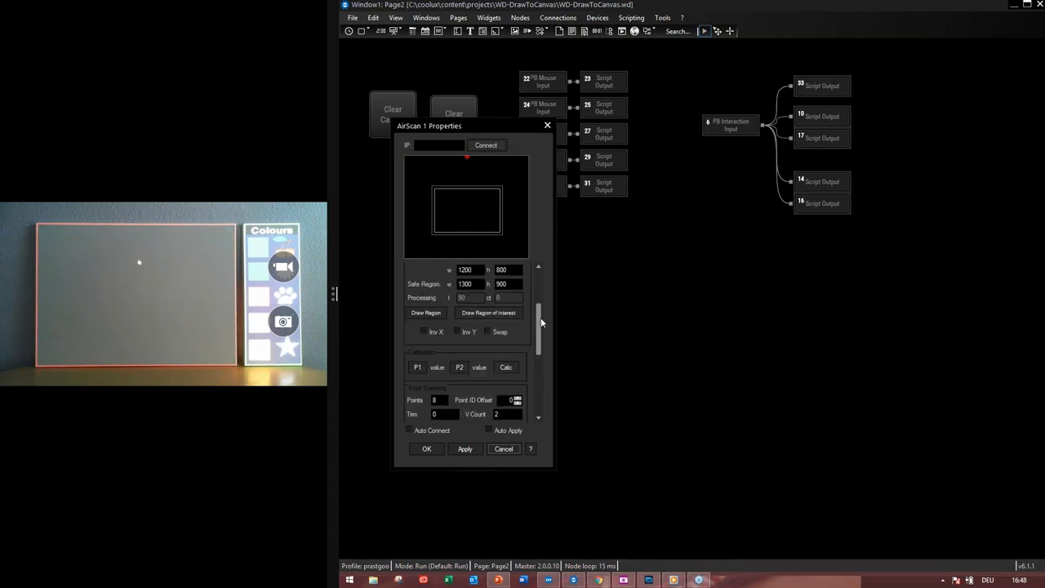
{"action": "left_click_drag", "start_coordinate": [540, 323], "coordinate": [539, 385]}
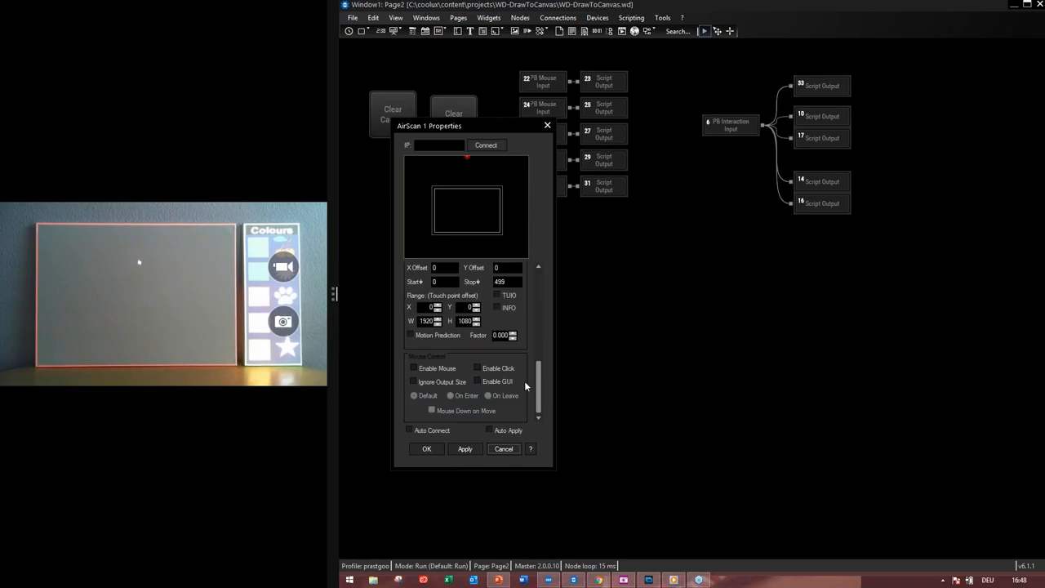
{"action": "left_click_drag", "start_coordinate": [540, 375], "coordinate": [546, 269]}
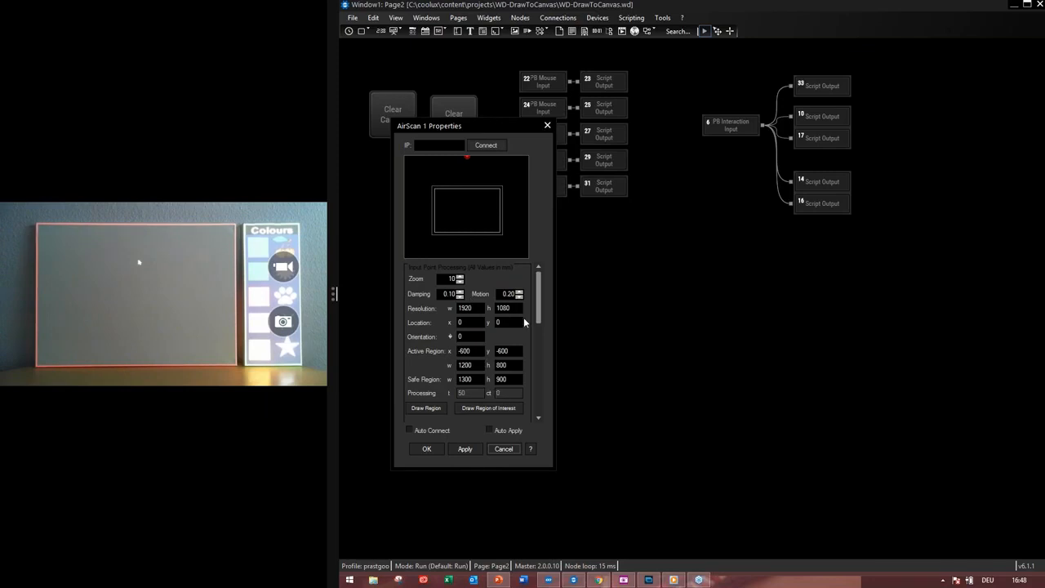
{"action": "left_click_drag", "start_coordinate": [539, 292], "coordinate": [545, 399]}
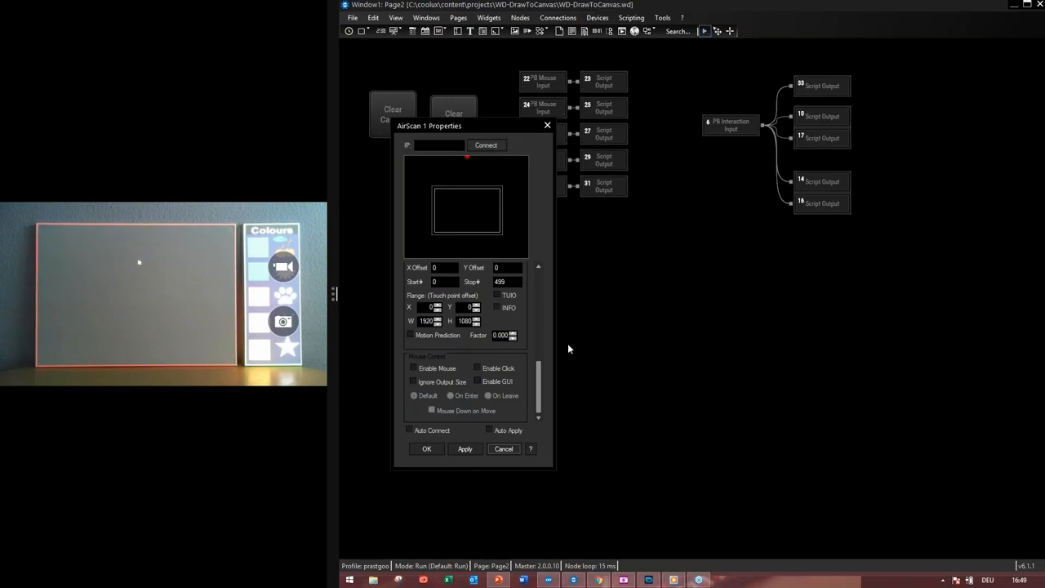
{"action": "left_click", "coordinate": [519, 368]}
{"action": "left_click", "coordinate": [426, 449]}
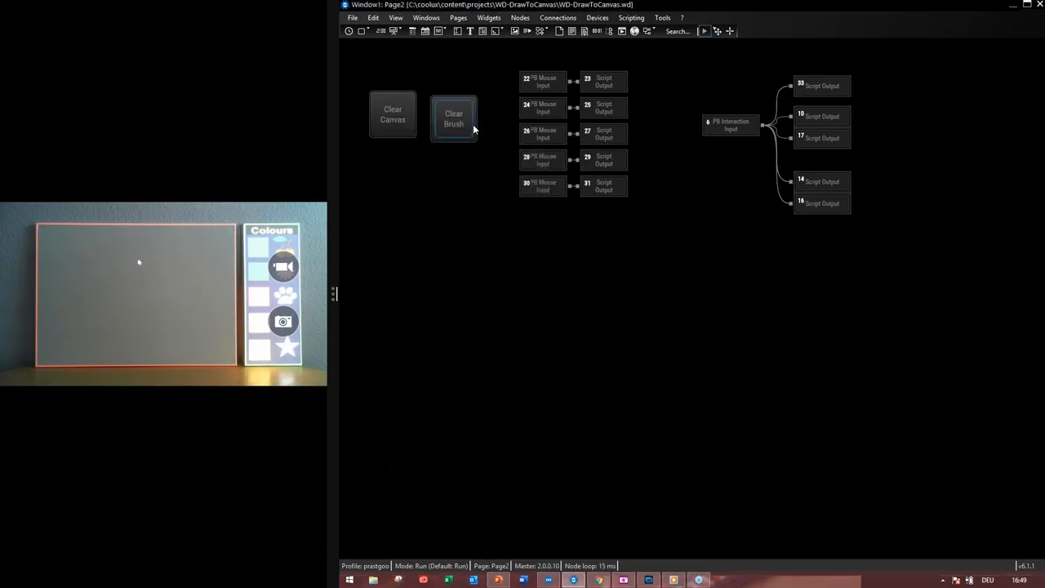
- Place an ID Tag Tracker input node on Page1 to the right of the colour wheel, accepting the Optitrack camera initialization
{"action": "left_click", "coordinate": [457, 19]}
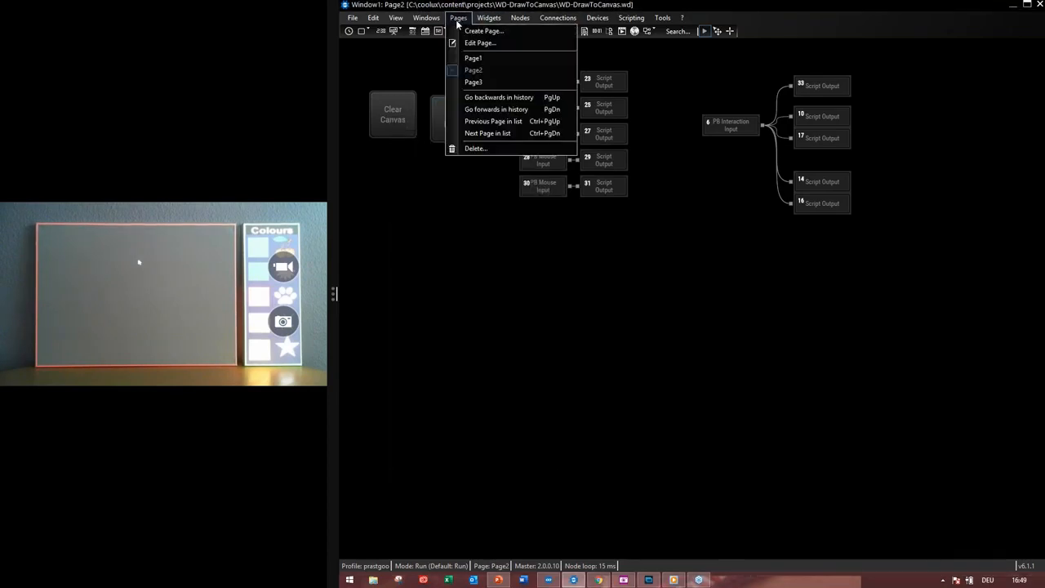
{"action": "left_click", "coordinate": [472, 59]}
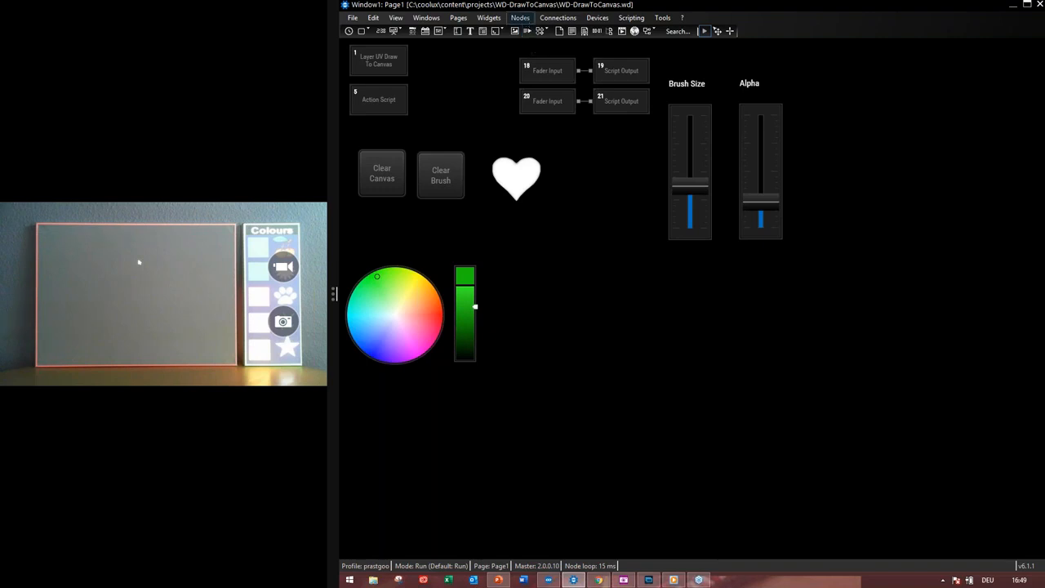
{"action": "left_click", "coordinate": [528, 22]}
{"action": "mouse_move", "coordinate": [549, 54]}
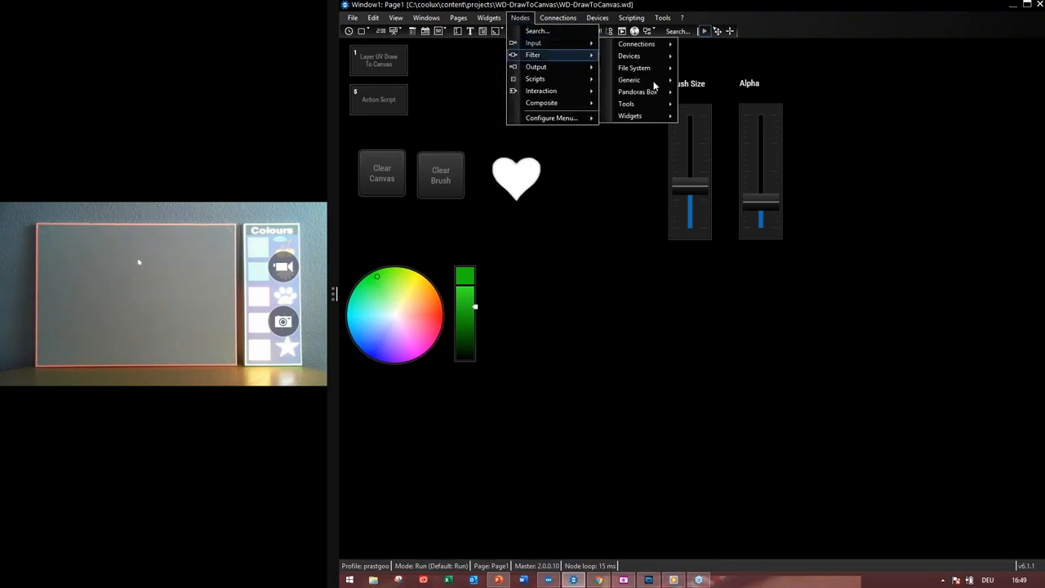
{"action": "mouse_move", "coordinate": [636, 59]}
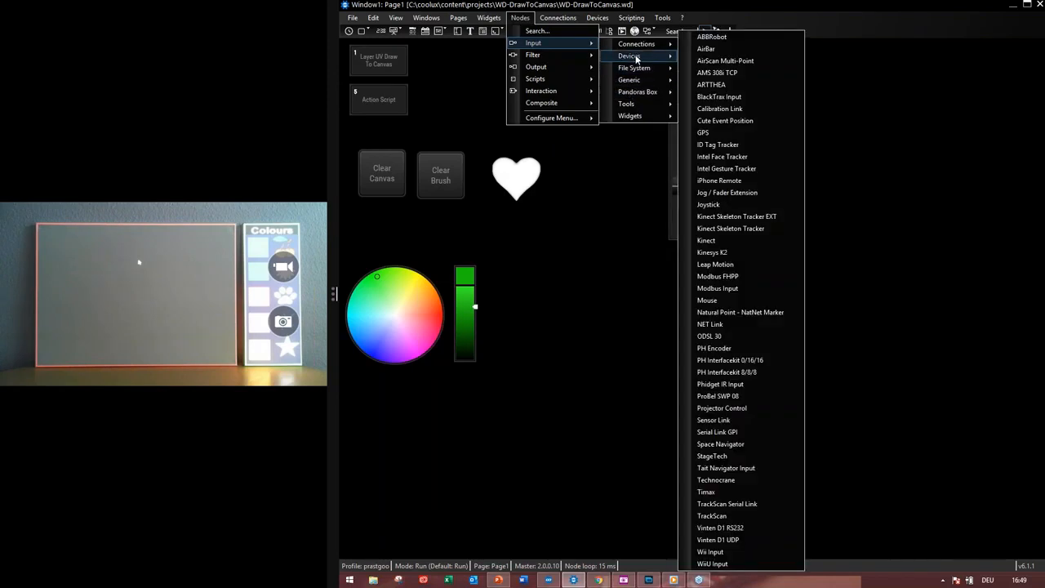
{"action": "left_click", "coordinate": [719, 144]}
{"action": "left_click", "coordinate": [544, 272]}
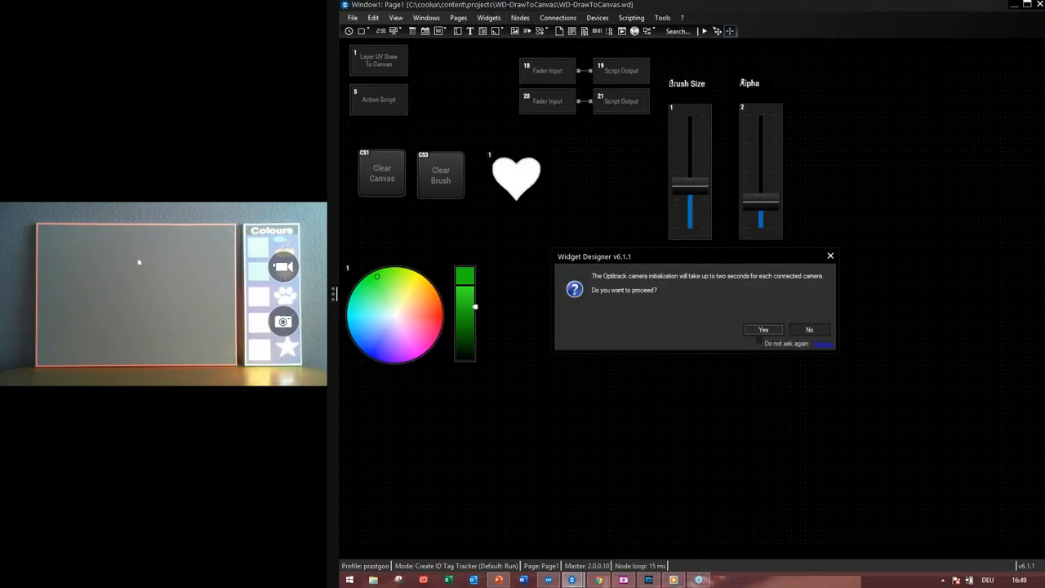
{"action": "left_click", "coordinate": [763, 329]}
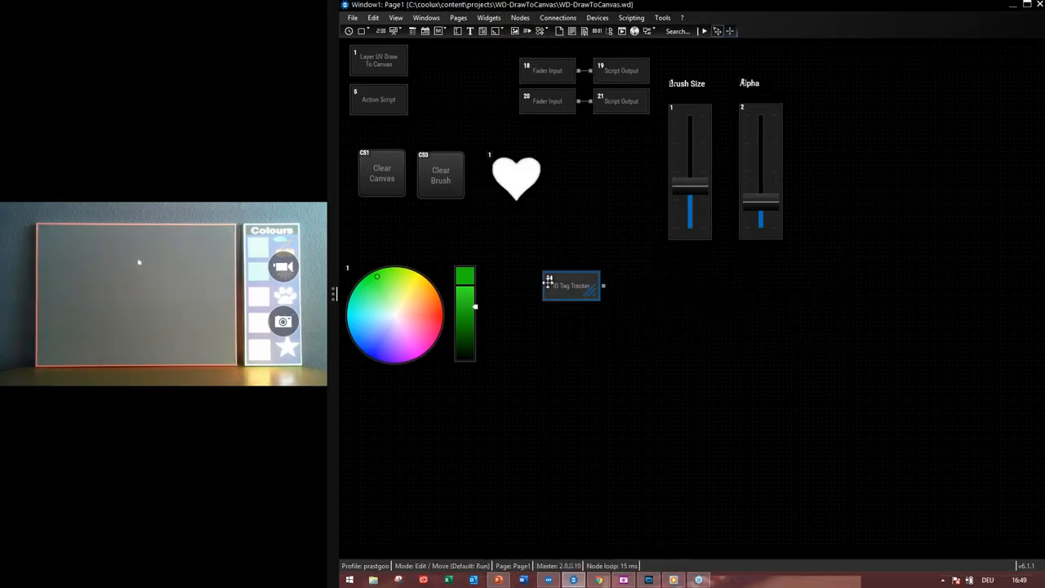
- Examine the ID Tag Tracker node's camera, calibration, tracking and ID tag settings, and close its dialog
{"action": "double_click", "coordinate": [567, 279]}
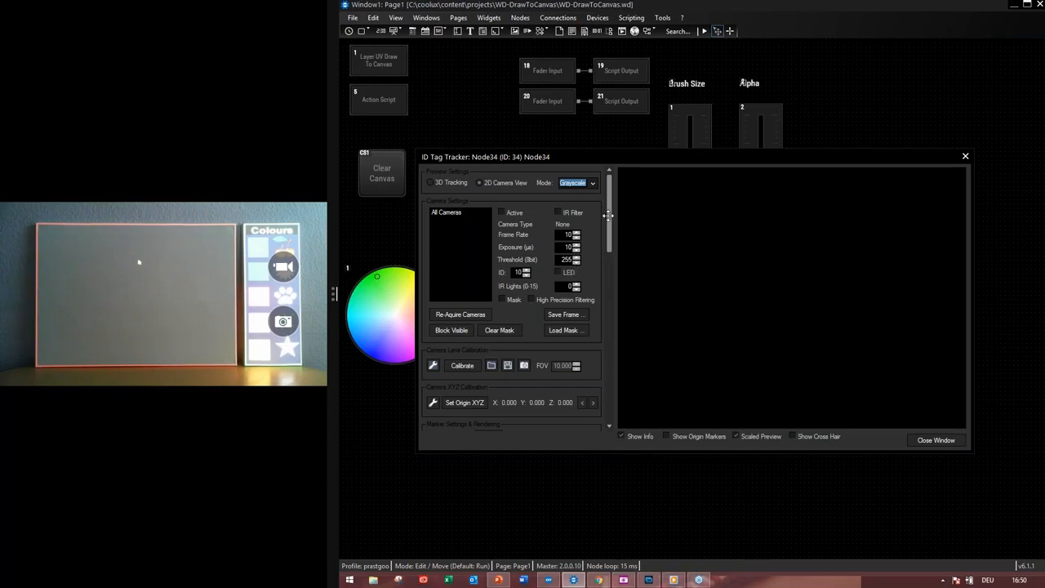
{"action": "scroll", "coordinate": [609, 247], "scroll_direction": "down", "scroll_amount": 3}
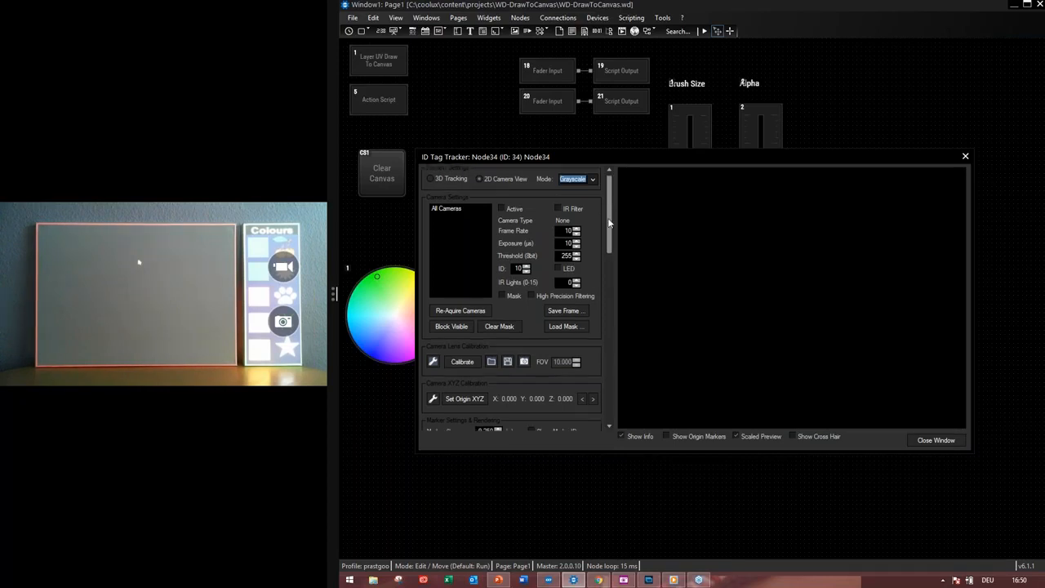
{"action": "left_click_drag", "start_coordinate": [609, 247], "coordinate": [617, 404]}
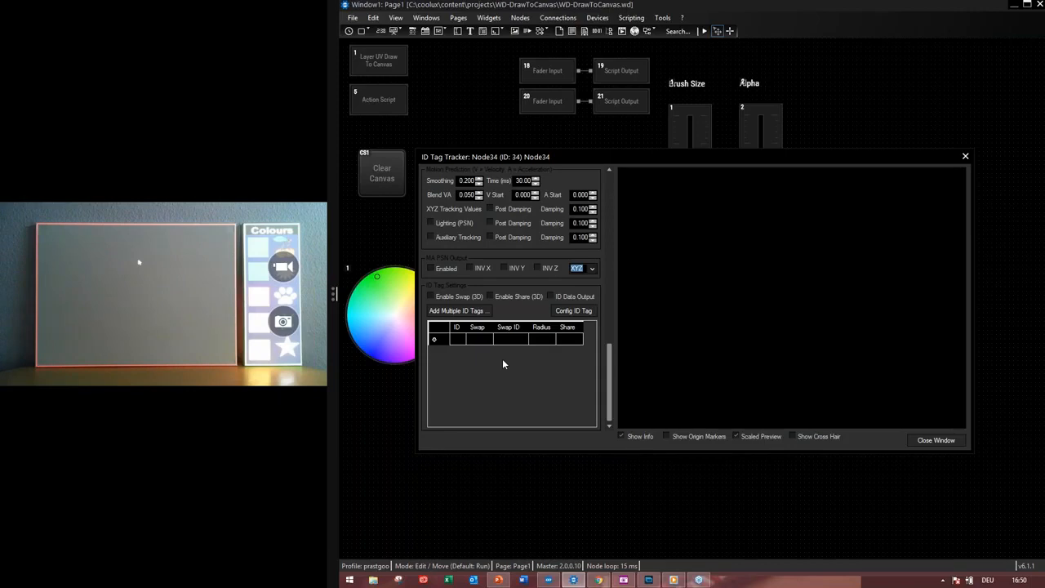
{"action": "left_click", "coordinate": [933, 440]}
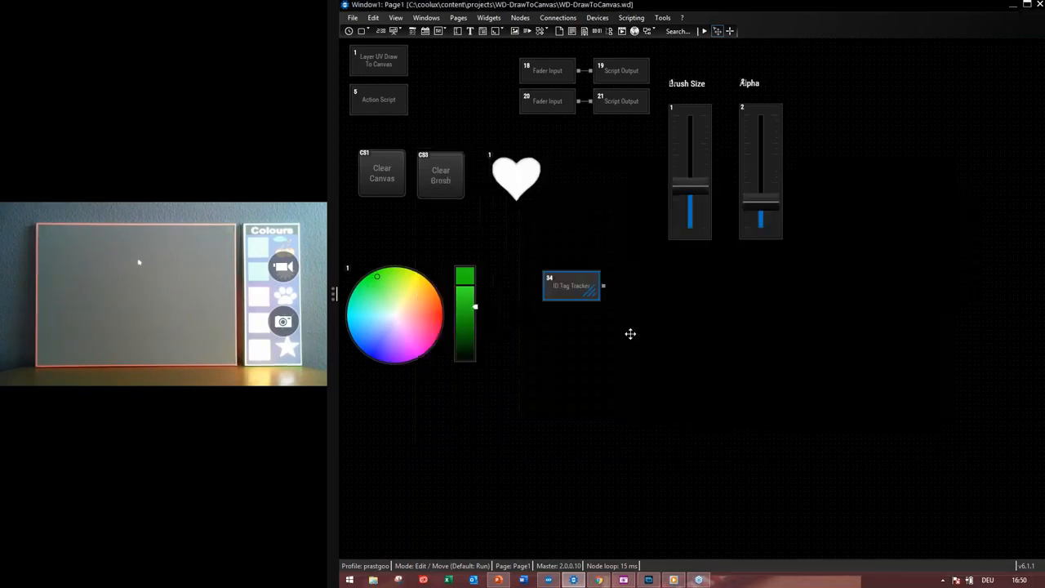
- Add a Mouse Output node connected to the ID Tag Tracker's output, after looking through the available output node categories
{"action": "left_click", "coordinate": [605, 286]}
{"action": "left_click_drag", "start_coordinate": [605, 287], "coordinate": [658, 282]}
{"action": "mouse_move", "coordinate": [678, 300]}
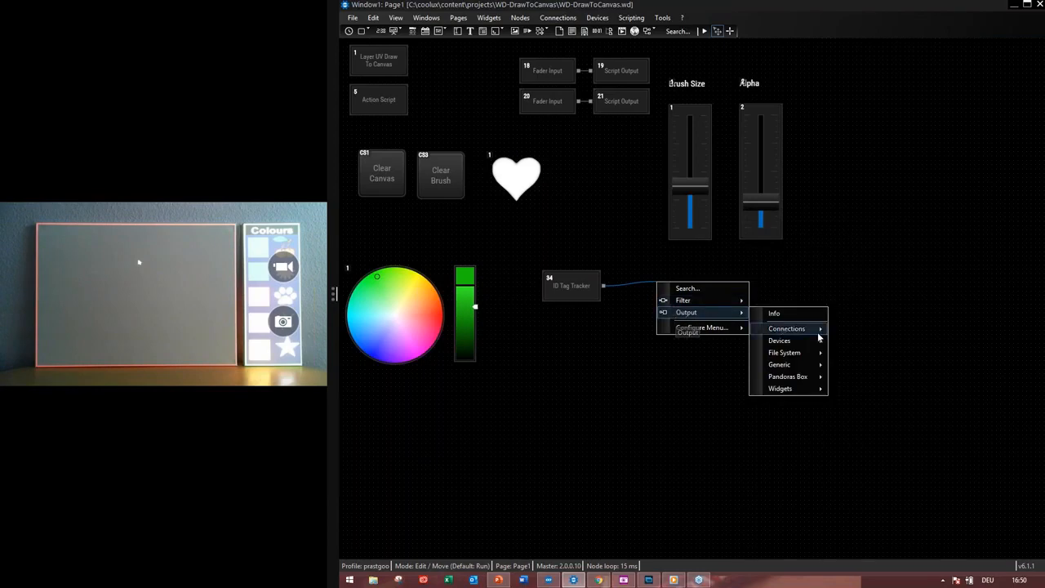
{"action": "mouse_move", "coordinate": [817, 338]}
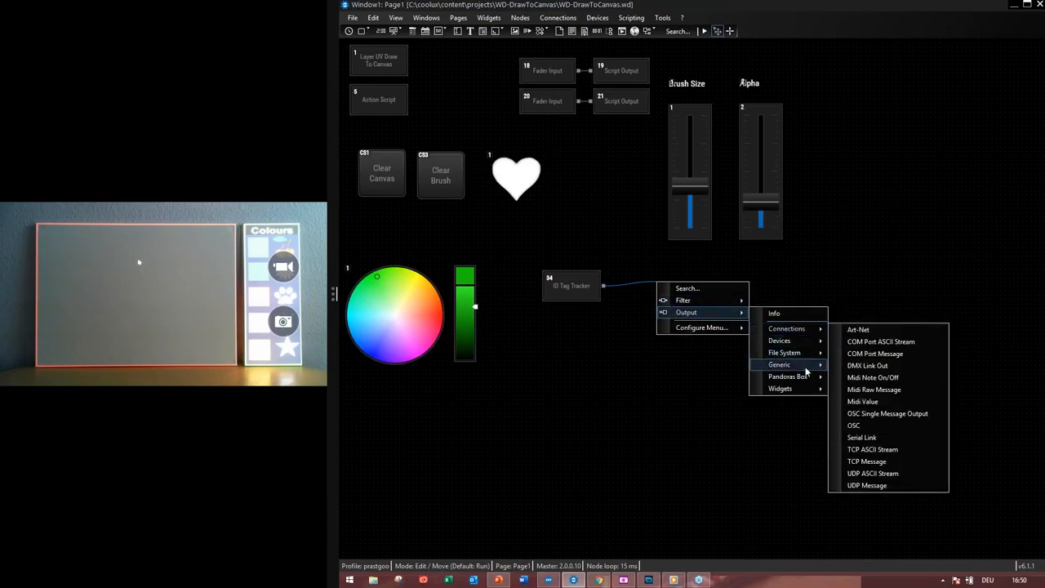
{"action": "mouse_move", "coordinate": [806, 369]}
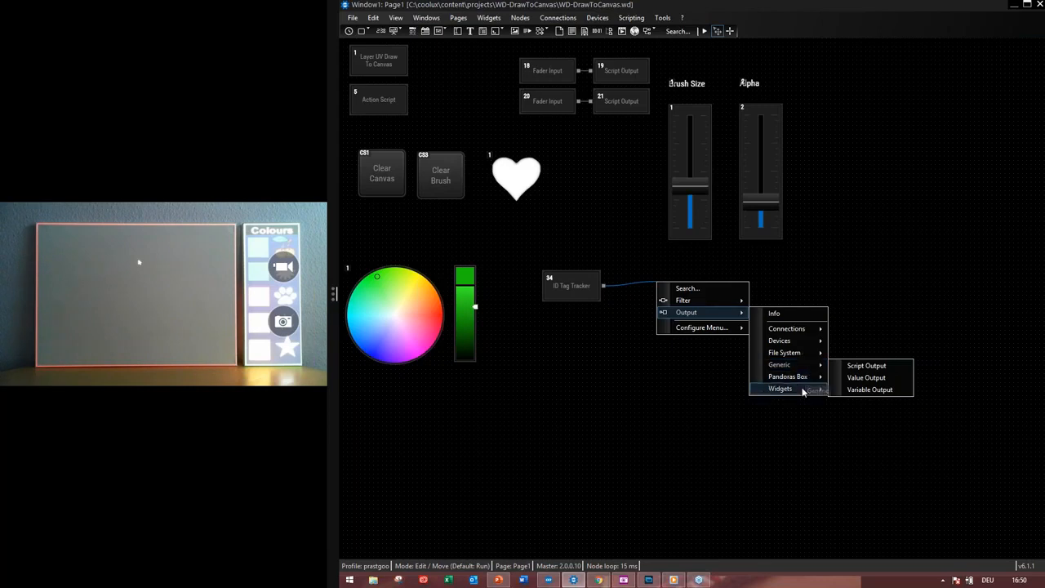
{"action": "mouse_move", "coordinate": [803, 388]}
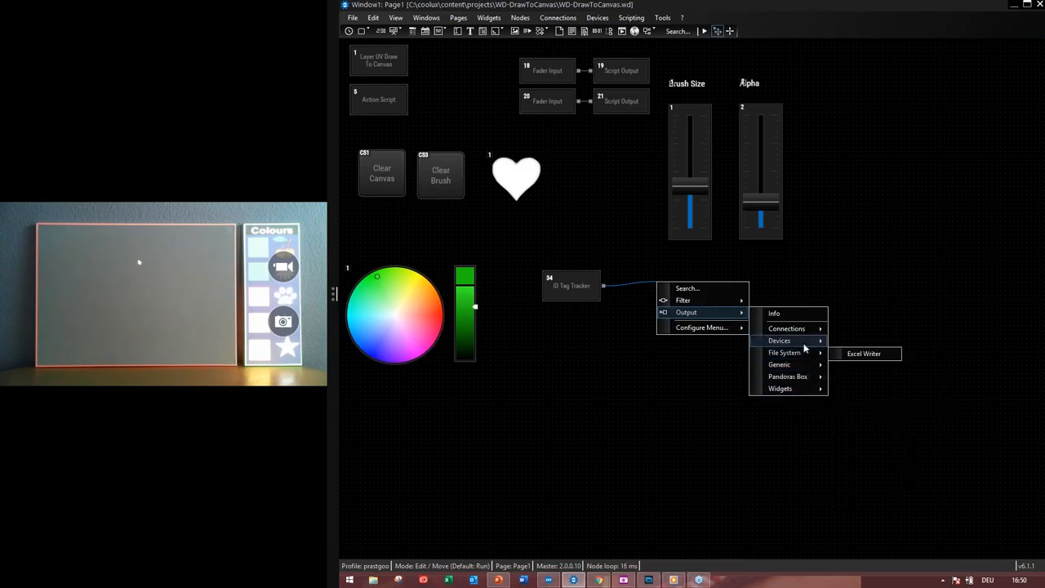
{"action": "left_click", "coordinate": [874, 368]}
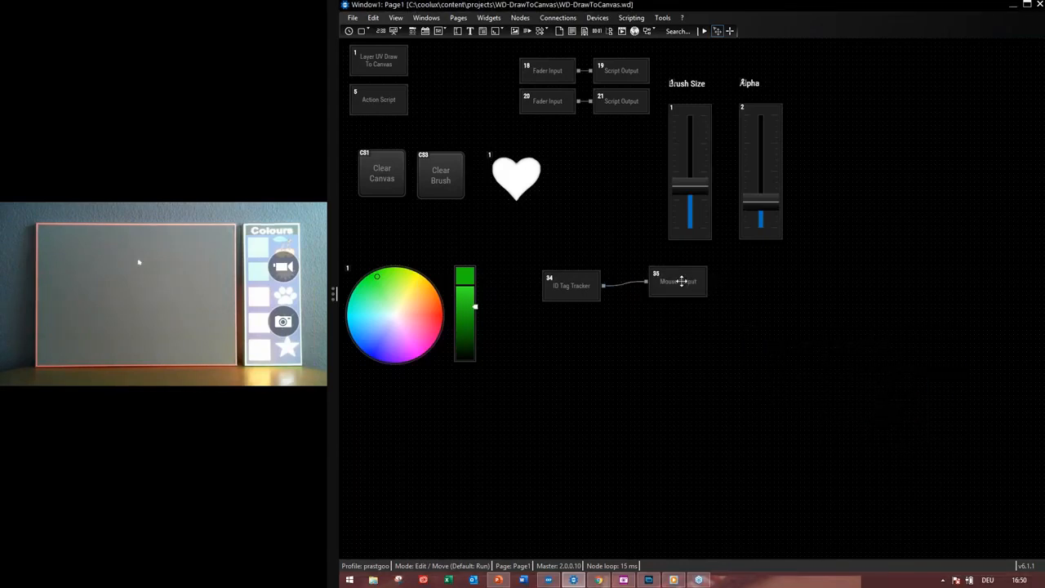
- Review the Mouse Output node's position, button and wheel parameters, and close its dialog
{"action": "left_click", "coordinate": [681, 281]}
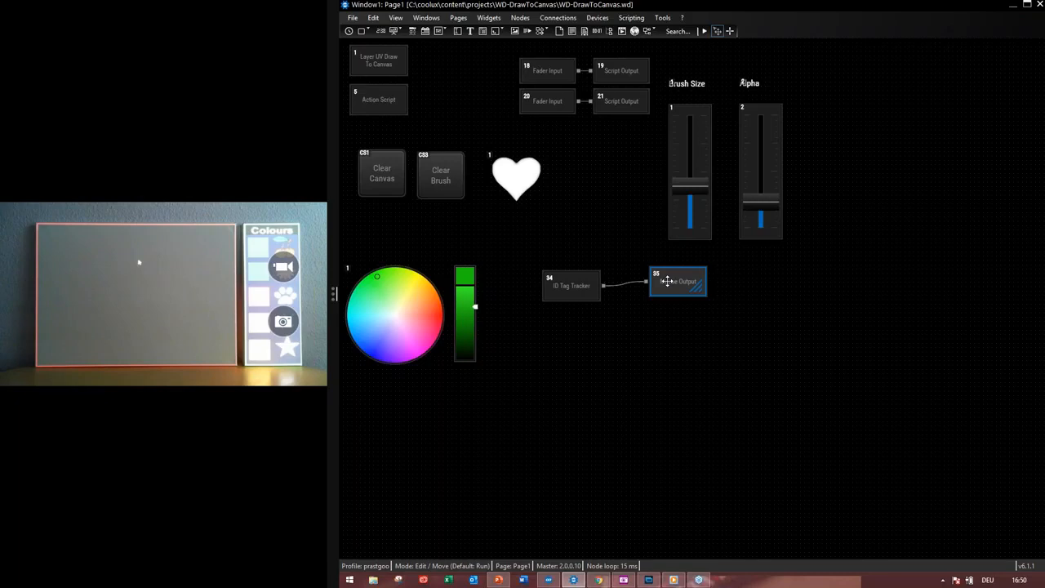
{"action": "double_click", "coordinate": [681, 281]}
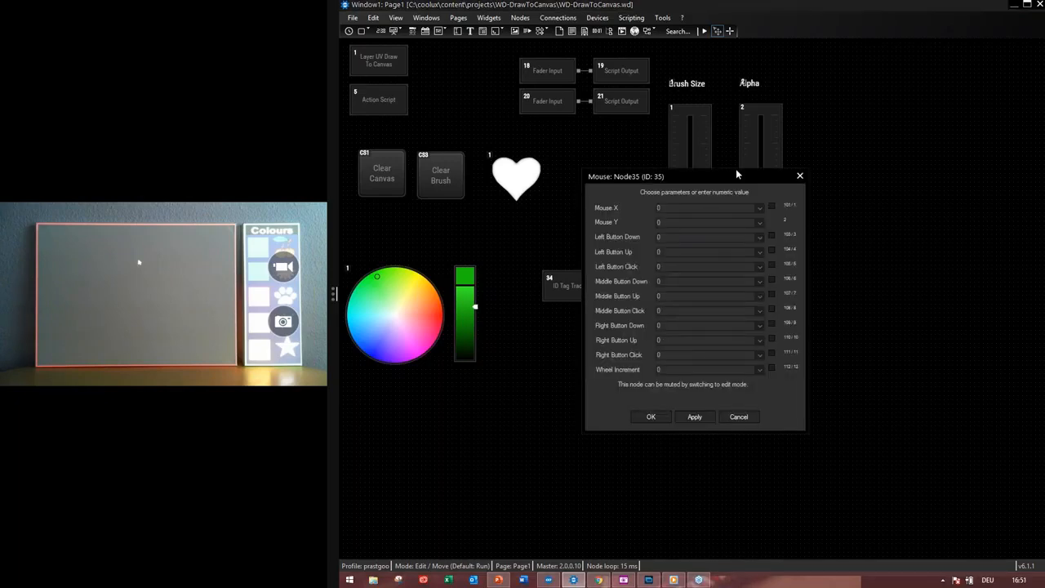
{"action": "left_click_drag", "start_coordinate": [733, 175], "coordinate": [794, 189]}
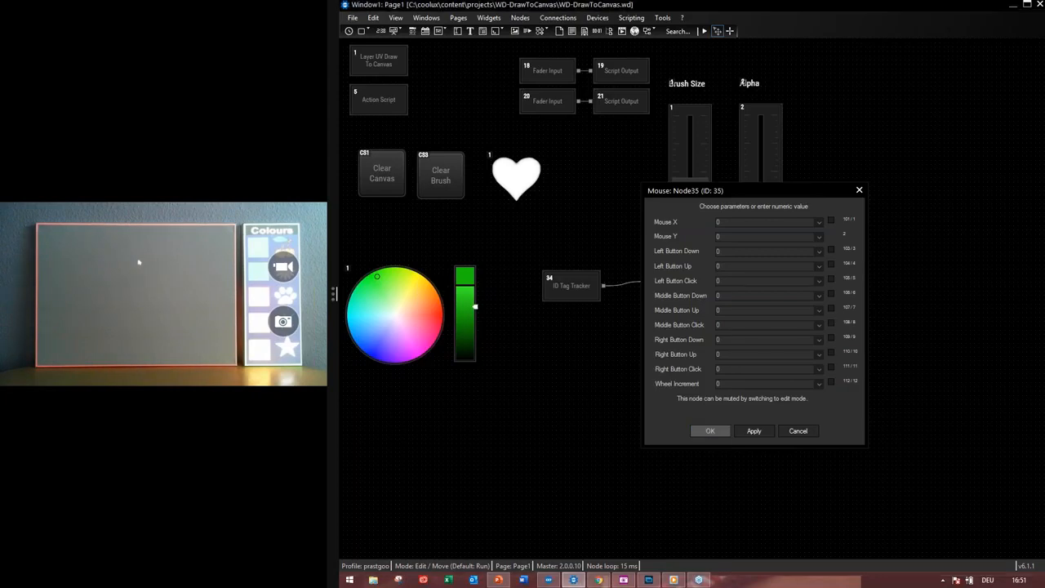
{"action": "left_click", "coordinate": [709, 430]}
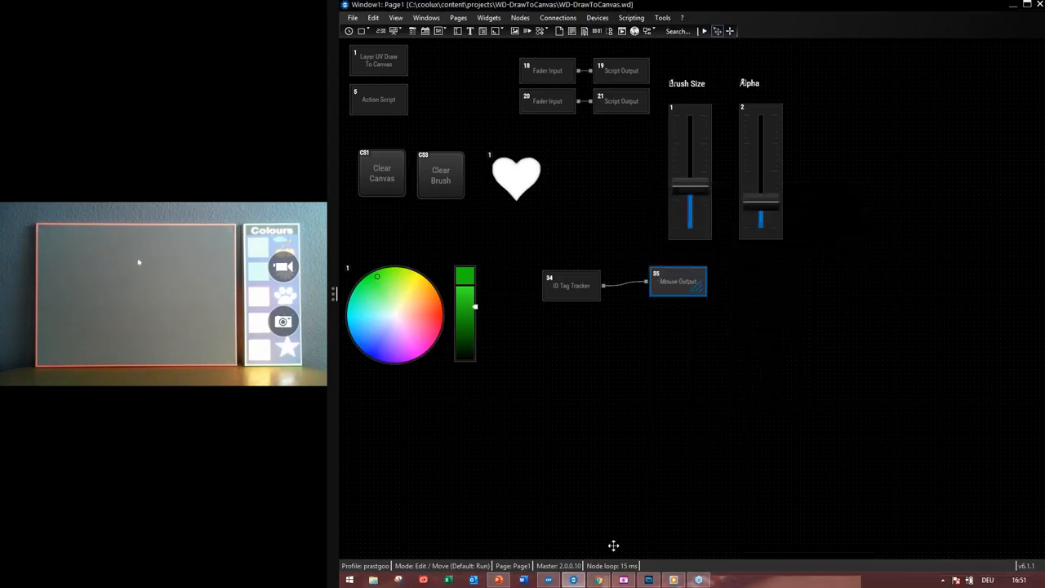
- Switch to the media player, play VID_20160608_153624 muted to show the tracked vehicle's projected trail, pause it and minimize the player
{"action": "left_click", "coordinate": [673, 580]}
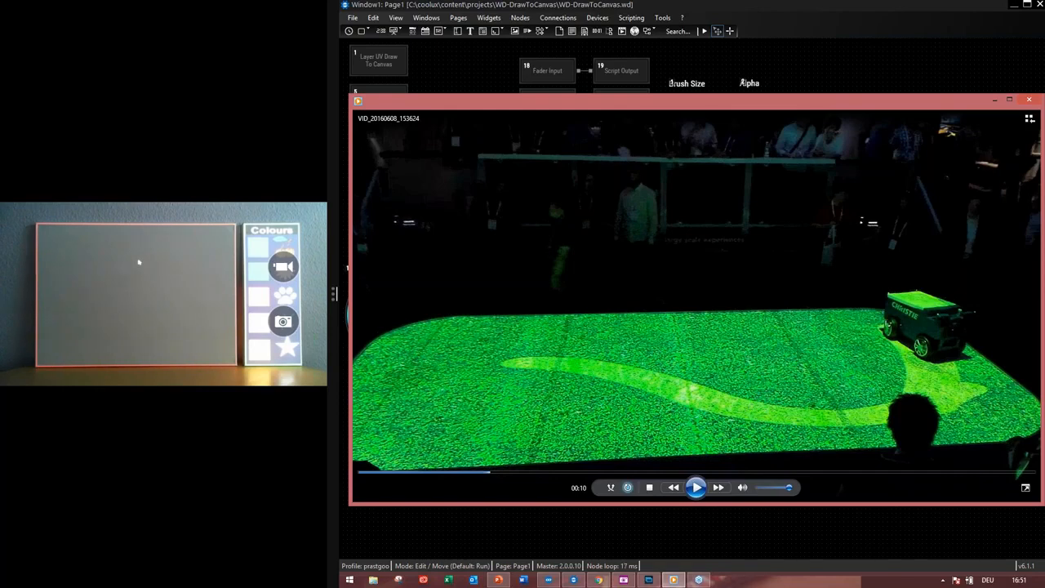
{"action": "left_click_drag", "start_coordinate": [684, 99], "coordinate": [670, 53]}
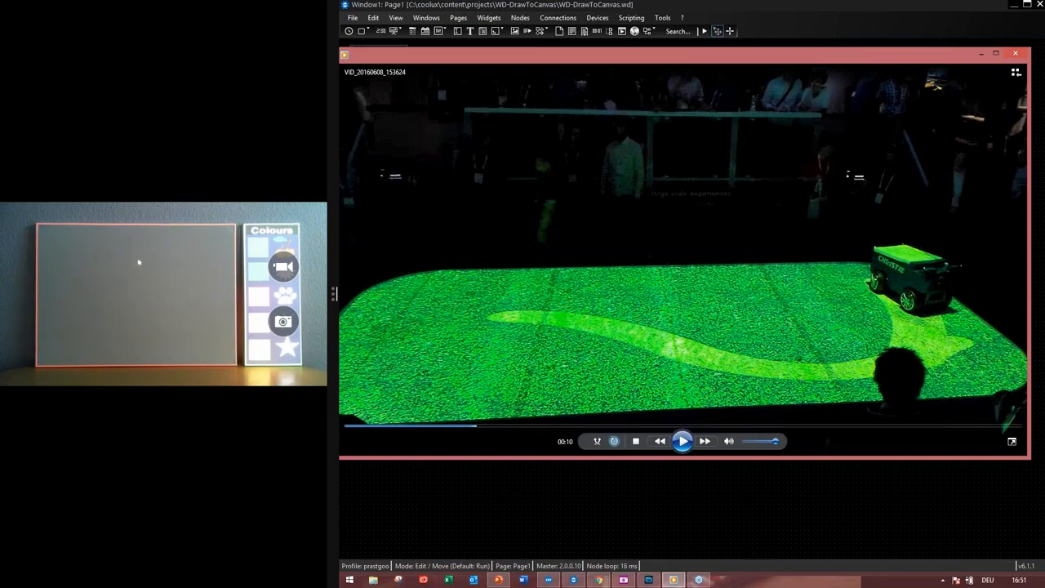
{"action": "left_click", "coordinate": [888, 30]}
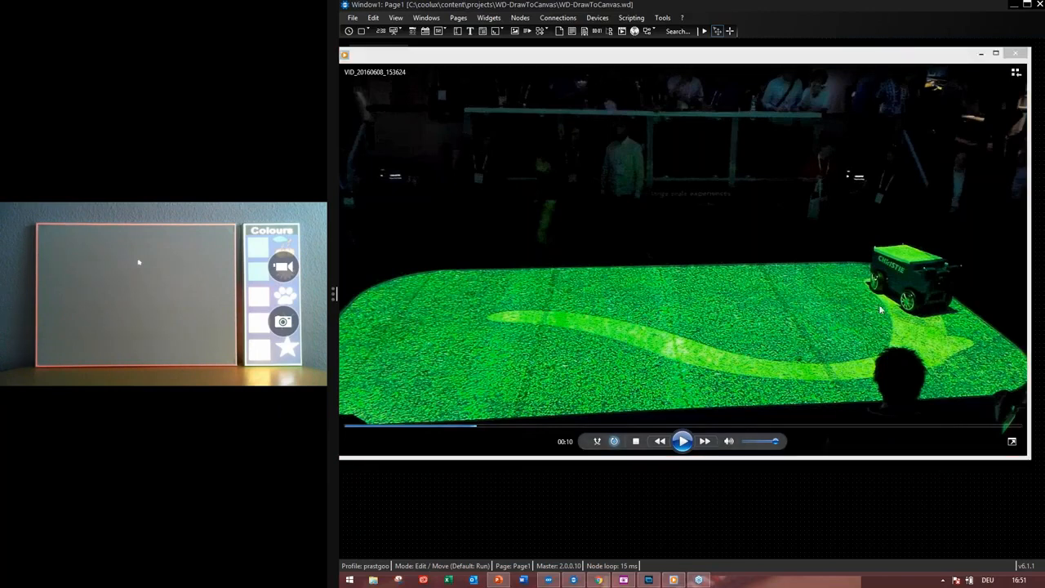
{"action": "left_click", "coordinate": [680, 444]}
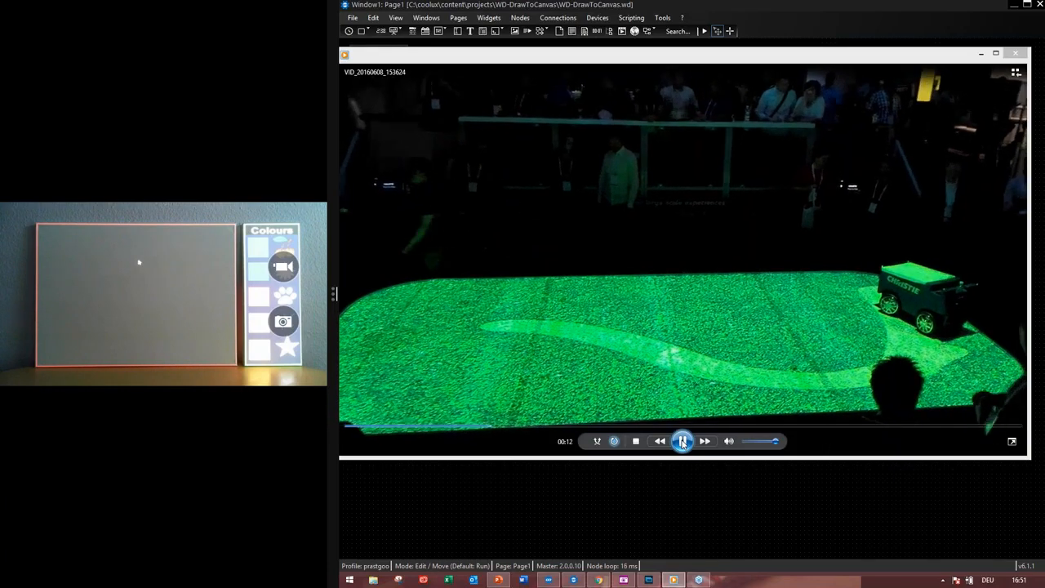
{"action": "left_click", "coordinate": [729, 441]}
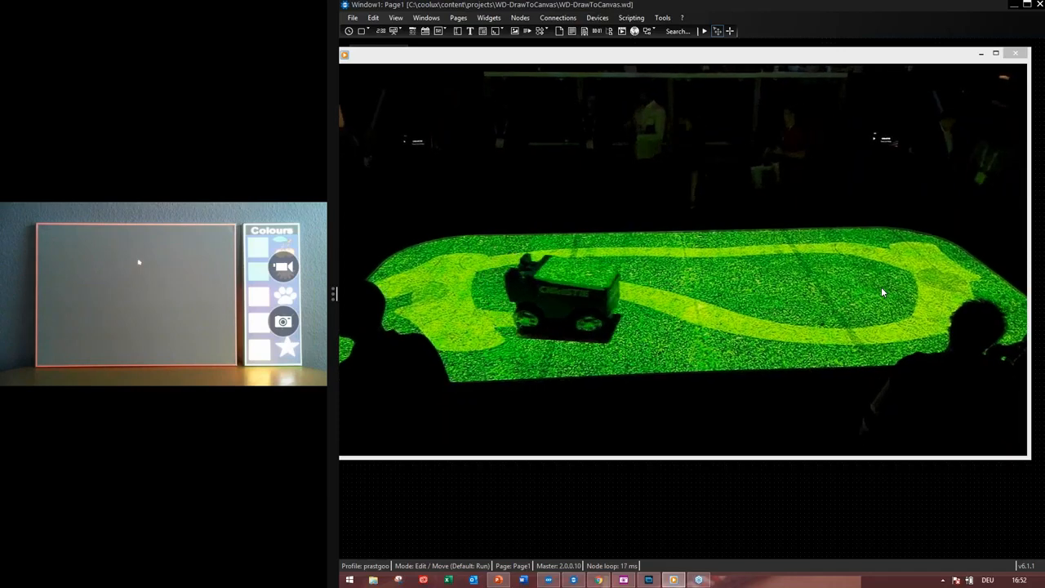
{"action": "mouse_move", "coordinate": [754, 266]}
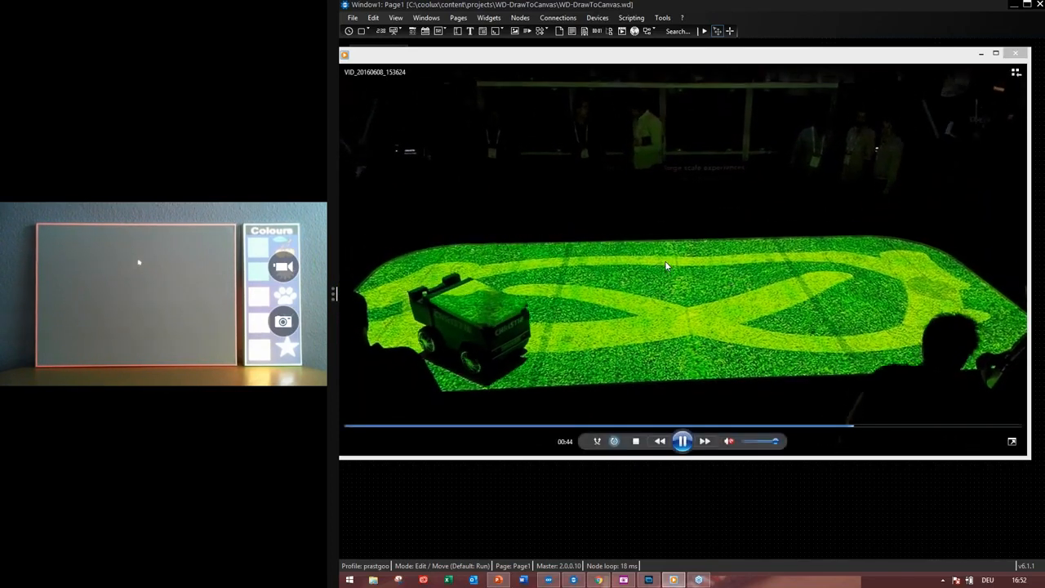
{"action": "left_click", "coordinate": [683, 442]}
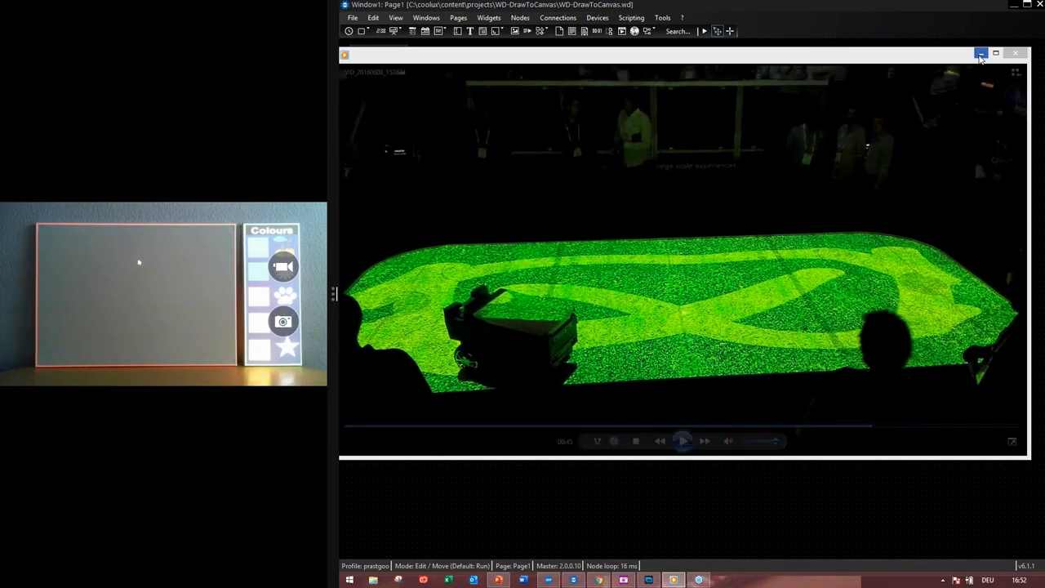
{"action": "left_click", "coordinate": [981, 53]}
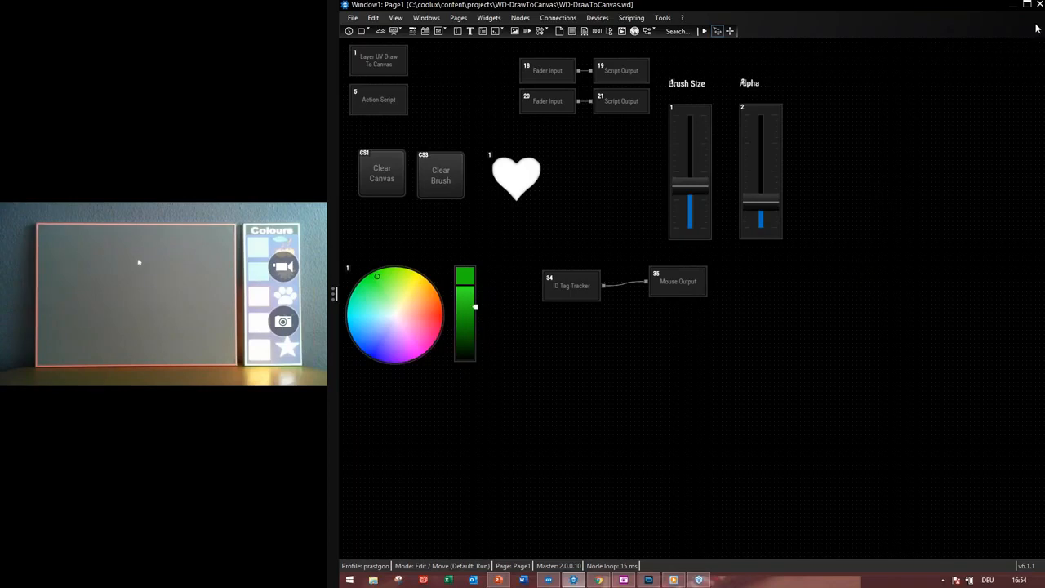
- Inspect the heart picture box's resource and its on-click script that sets the heart.png brush, and close its properties
{"action": "double_click", "coordinate": [516, 167]}
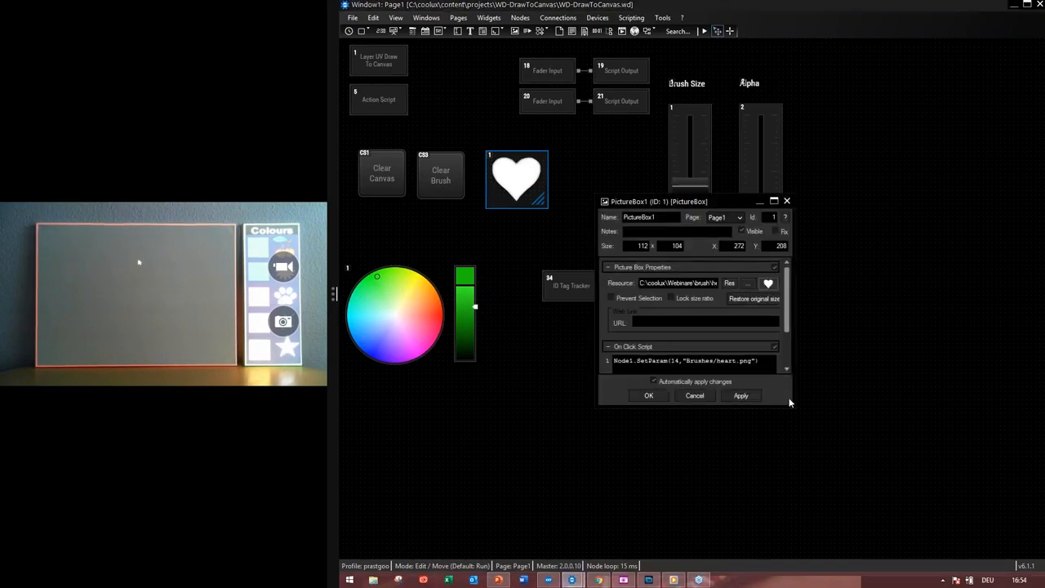
{"action": "left_click_drag", "start_coordinate": [792, 405], "coordinate": [880, 526]}
{"action": "left_click", "coordinate": [755, 381]}
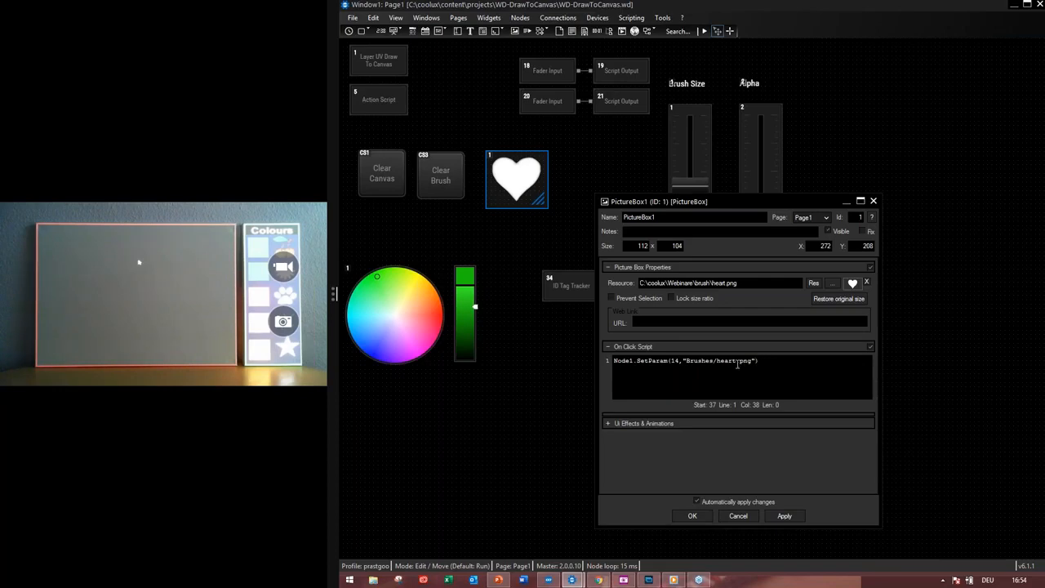
{"action": "left_click", "coordinate": [691, 516]}
- Switch Page1 to run mode, close the Layer UV Draw To Canvas dialog and activate the heart brush
{"action": "double_click", "coordinate": [384, 57]}
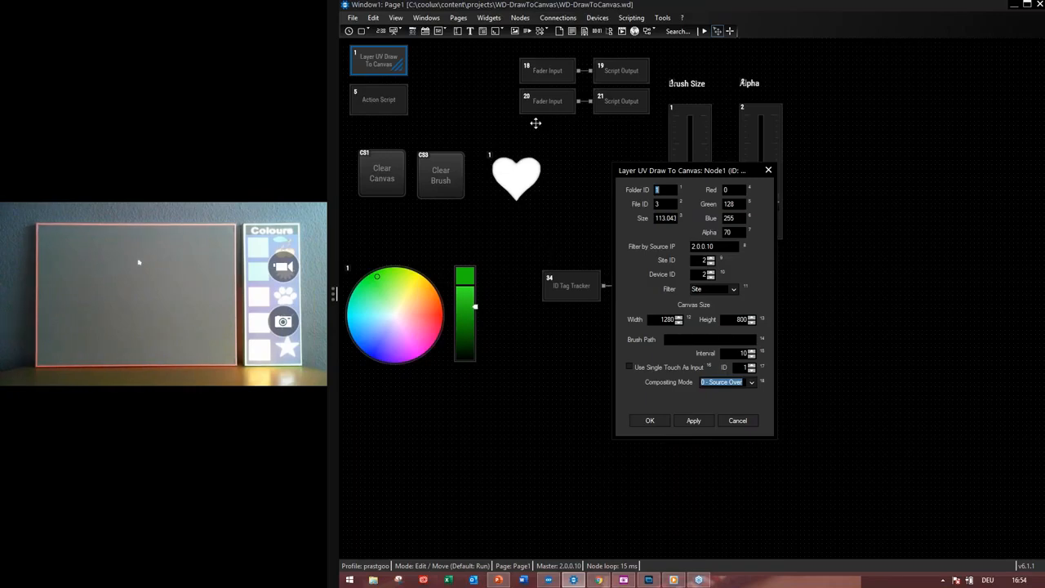
{"action": "left_click", "coordinate": [704, 31]}
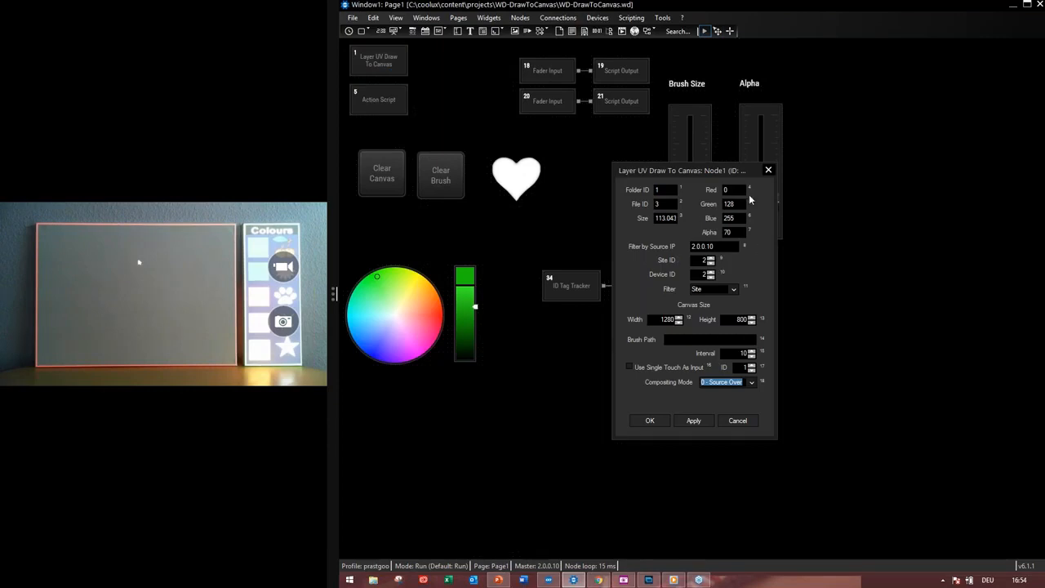
{"action": "left_click", "coordinate": [738, 420]}
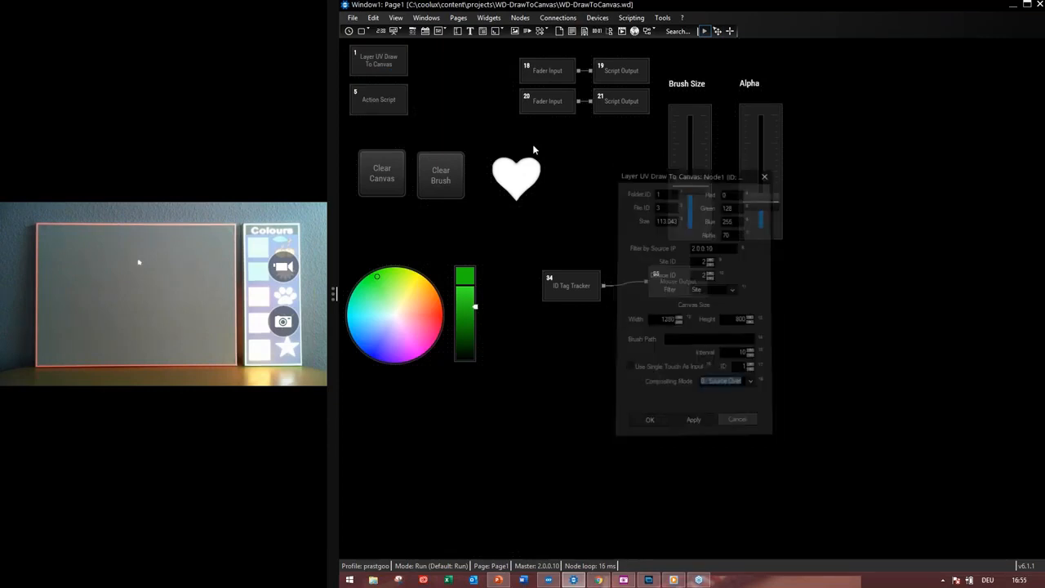
- Try 1 - Source Copy as the Layer UV Draw To Canvas node's compositing mode, and return it to 0 - Source Over
{"action": "double_click", "coordinate": [383, 64]}
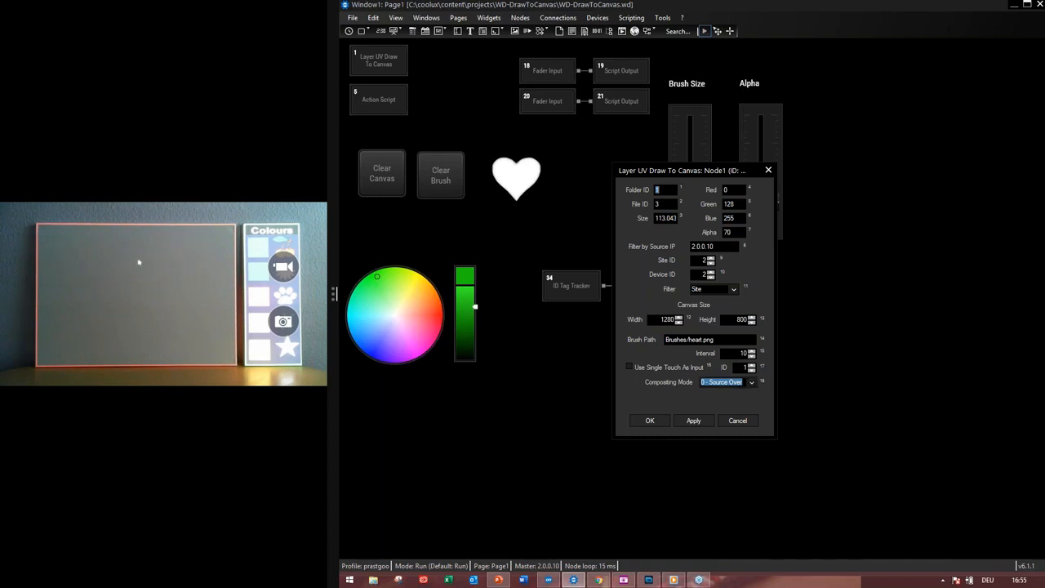
{"action": "left_click", "coordinate": [751, 382]}
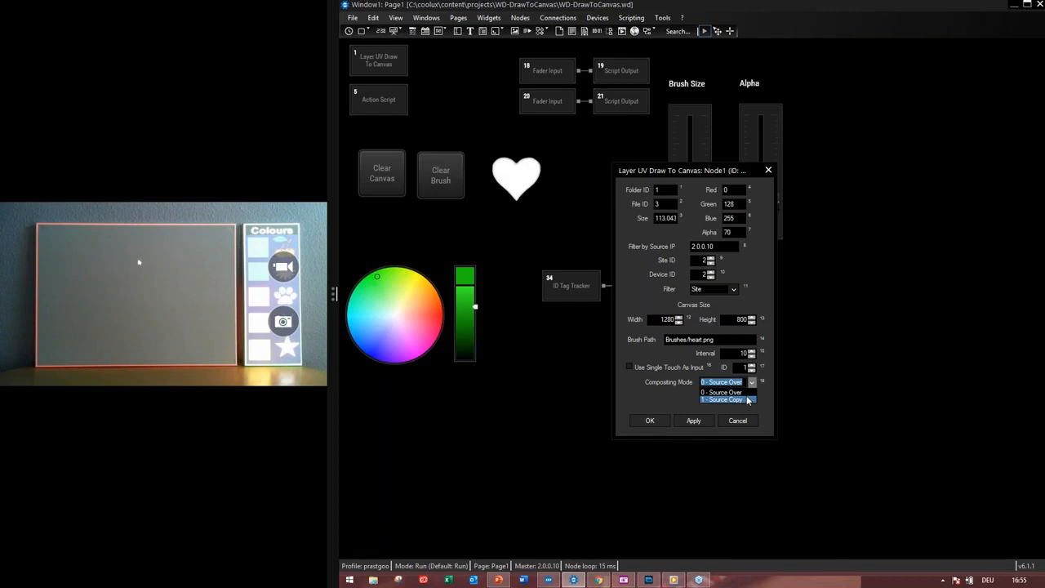
{"action": "left_click", "coordinate": [747, 399]}
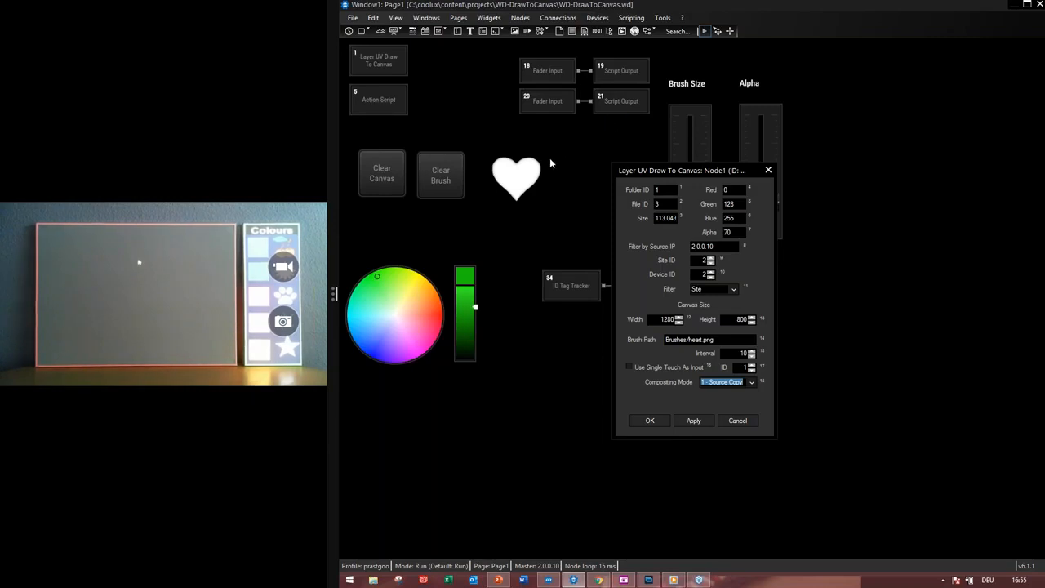
{"action": "left_click", "coordinate": [751, 382]}
{"action": "left_click", "coordinate": [725, 403]}
{"action": "left_click", "coordinate": [695, 420]}
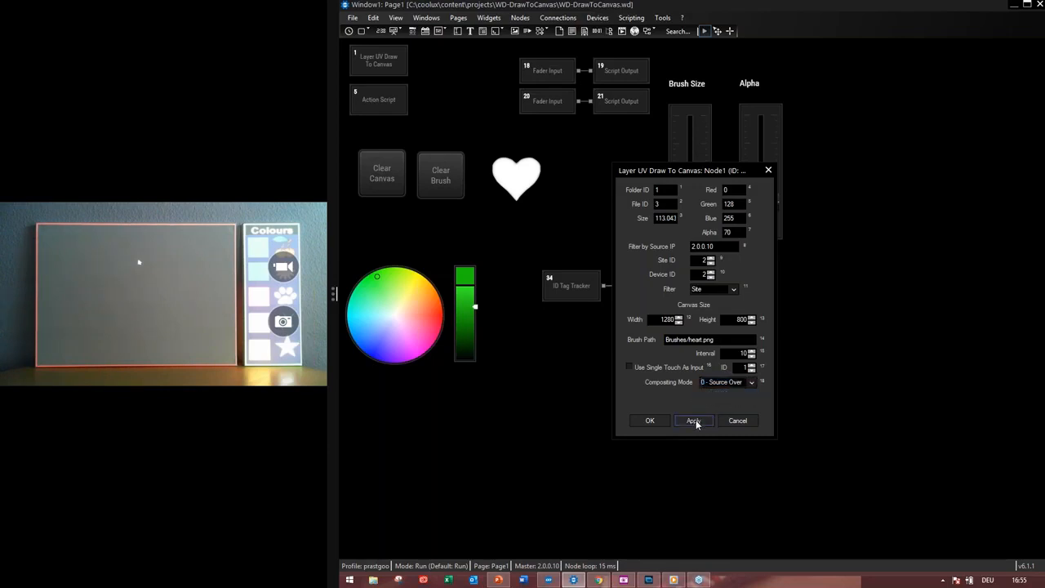
{"action": "left_click", "coordinate": [648, 421]}
- Clear the current brush and choose a blue drawing colour on the colour wheel
{"action": "left_click", "coordinate": [445, 176]}
{"action": "left_click", "coordinate": [375, 333]}
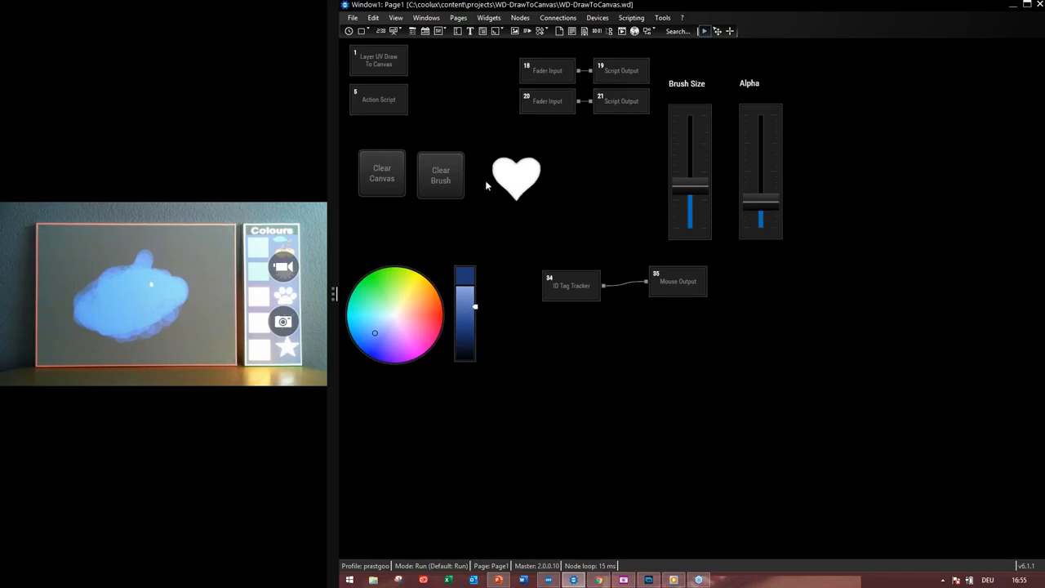
- Set the Layer UV Draw To Canvas node's compositing mode to 1 - Source Copy and apply it
{"action": "double_click", "coordinate": [391, 61]}
{"action": "left_click", "coordinate": [752, 383]}
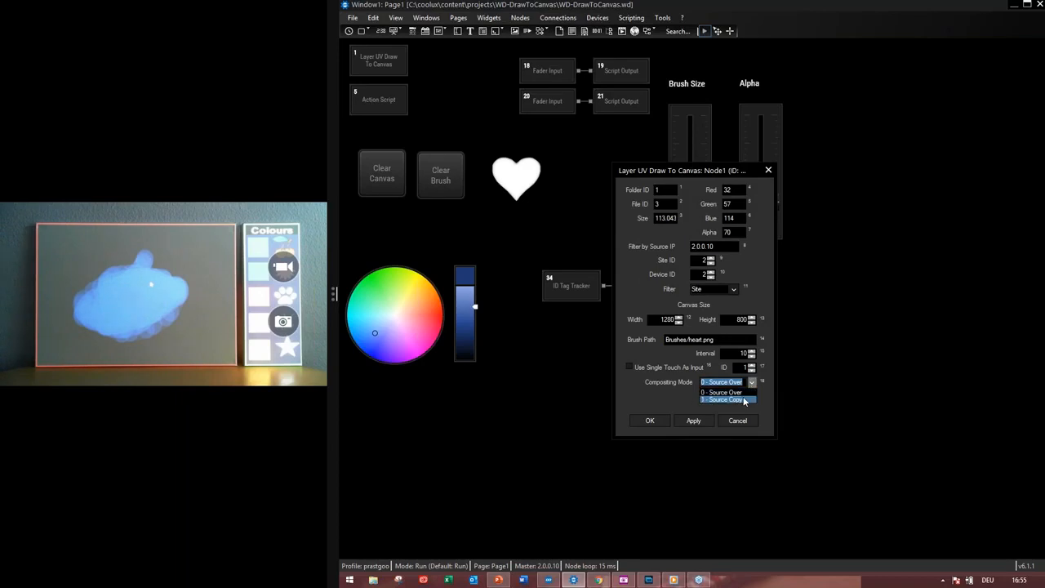
{"action": "left_click", "coordinate": [744, 400]}
{"action": "left_click", "coordinate": [700, 419]}
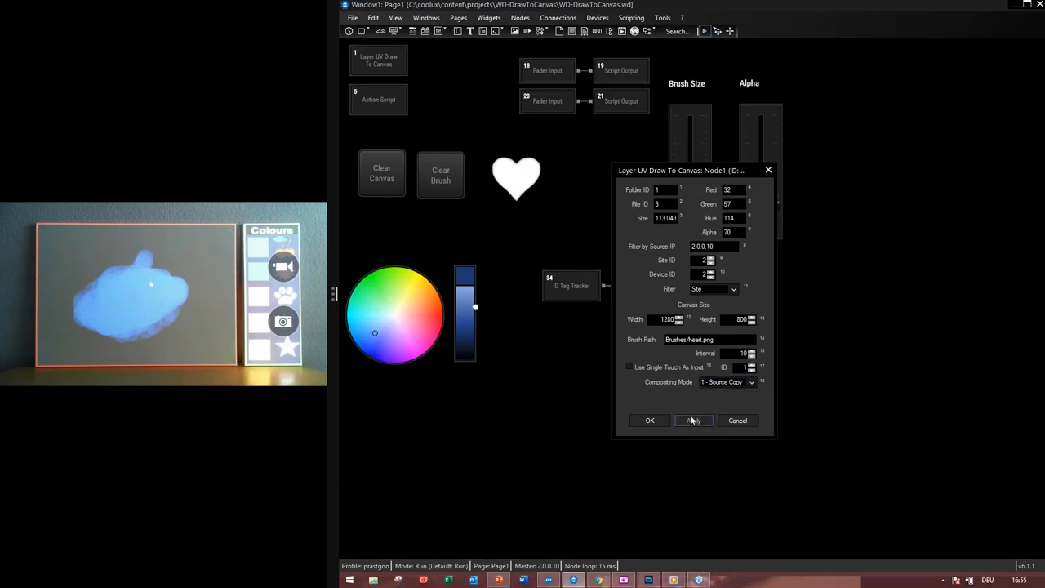
{"action": "left_click", "coordinate": [649, 422]}
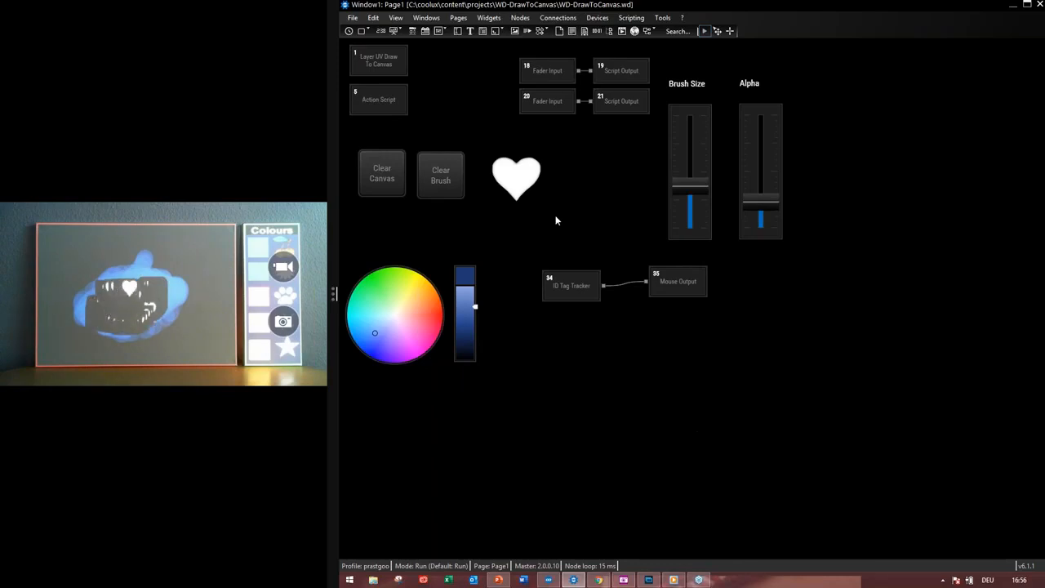
- Set the Layer UV Draw To Canvas node's compositing mode to 0 - Source Over, confirm it, and clear the canvas
{"action": "double_click", "coordinate": [383, 61]}
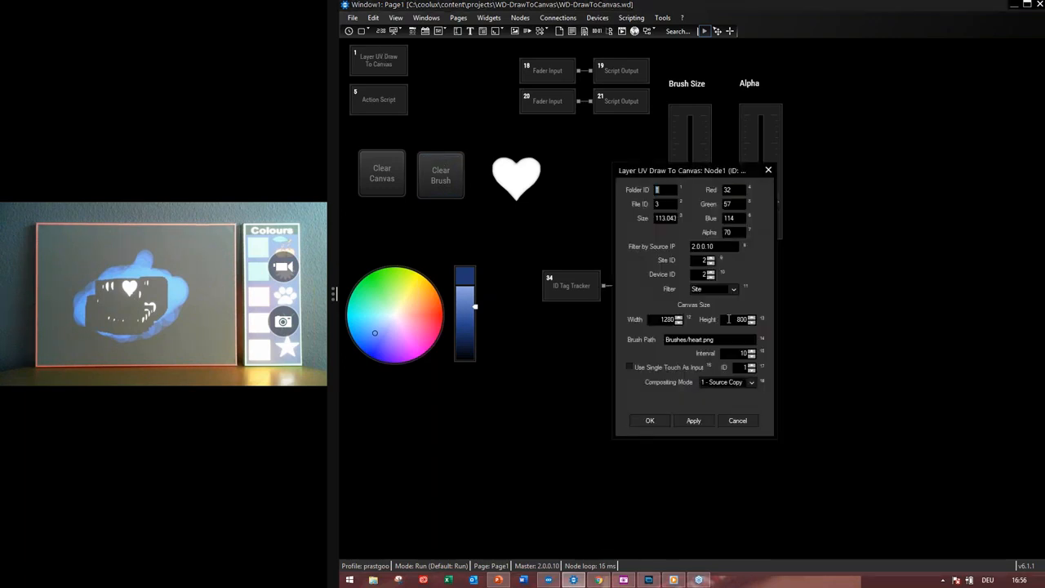
{"action": "left_click", "coordinate": [752, 383]}
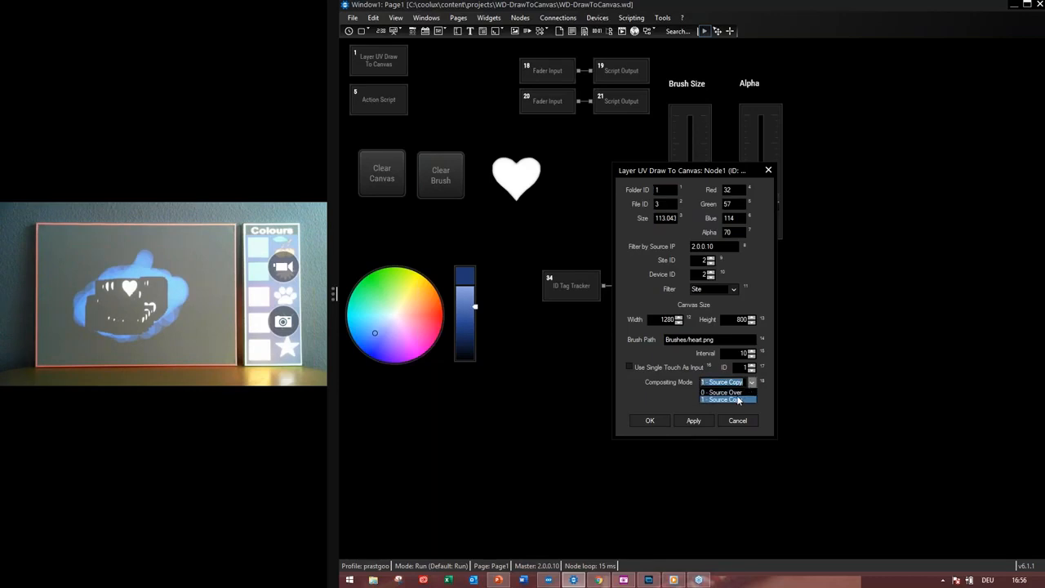
{"action": "left_click", "coordinate": [740, 394]}
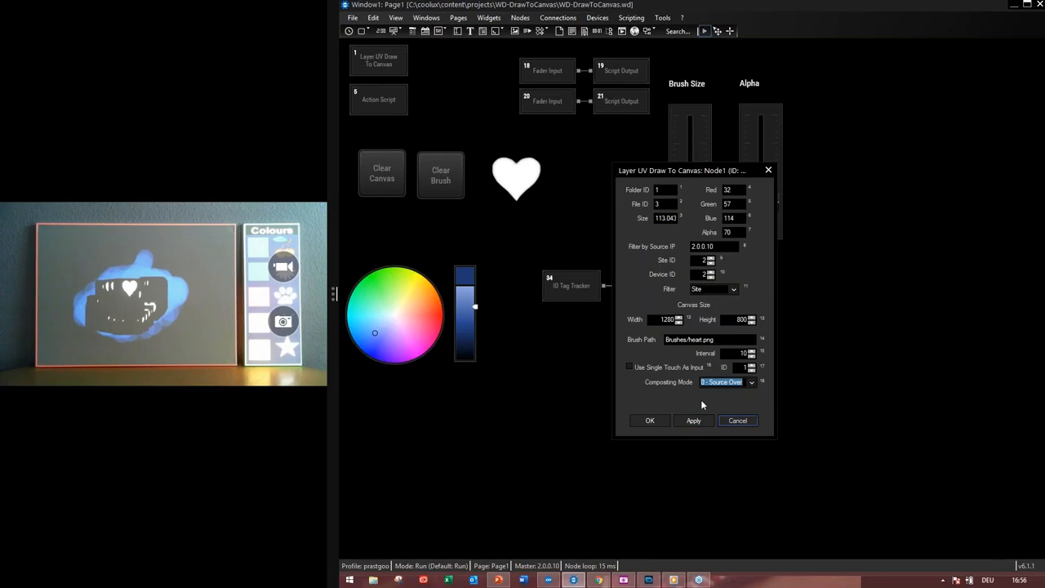
{"action": "left_click", "coordinate": [694, 420]}
{"action": "left_click", "coordinate": [661, 419]}
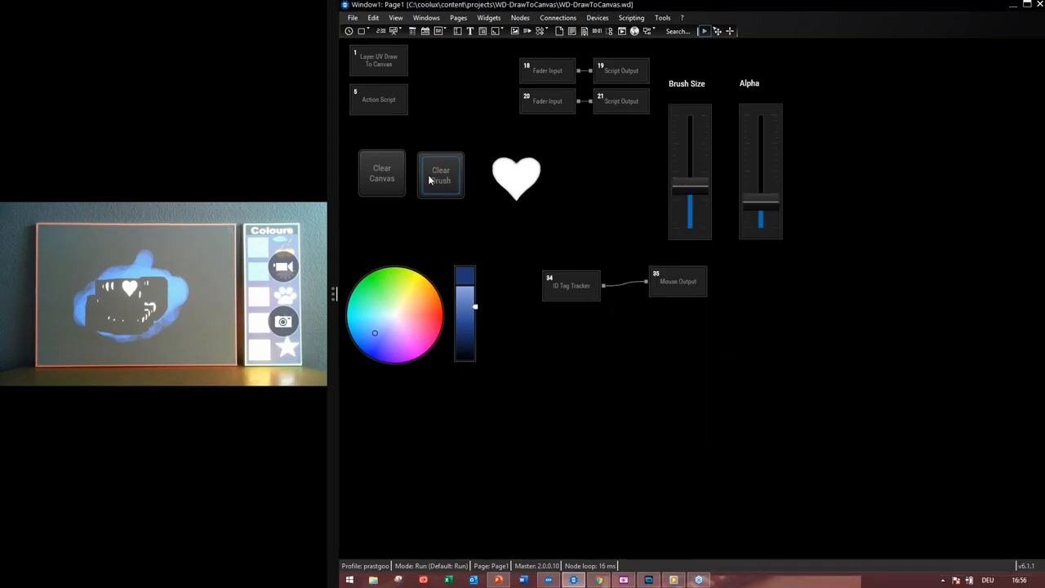
{"action": "left_click", "coordinate": [382, 173]}
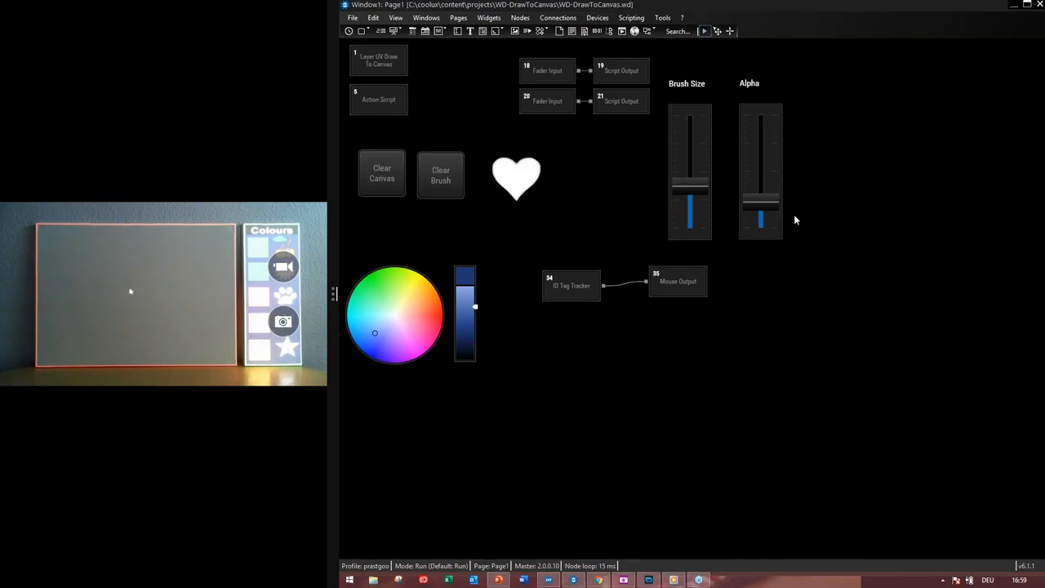
- Examine the Clear Brush button's press script, button styles and interaction settings, and close its properties
{"action": "right_click", "coordinate": [438, 190]}
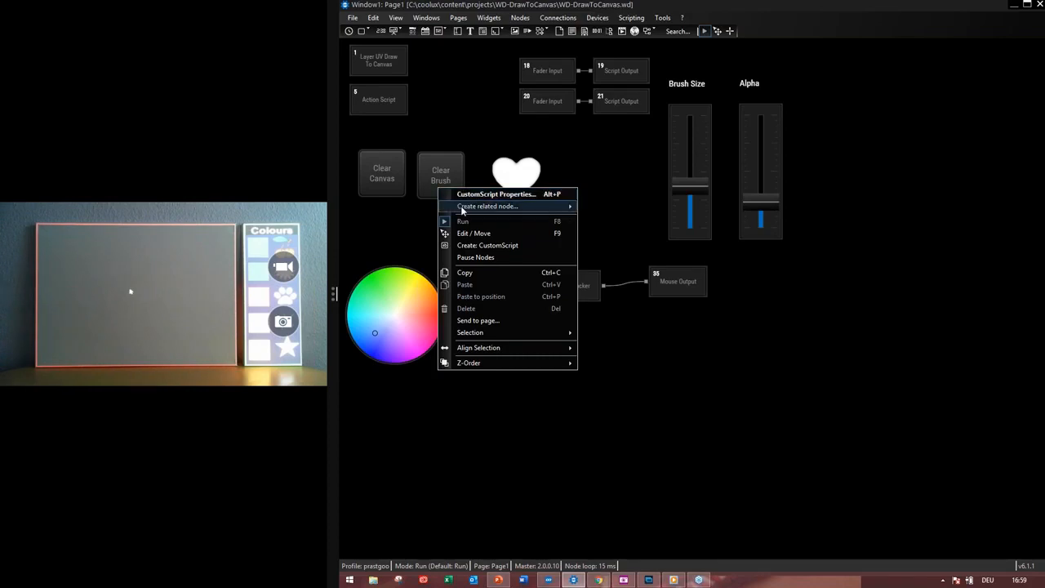
{"action": "left_click", "coordinate": [463, 196]}
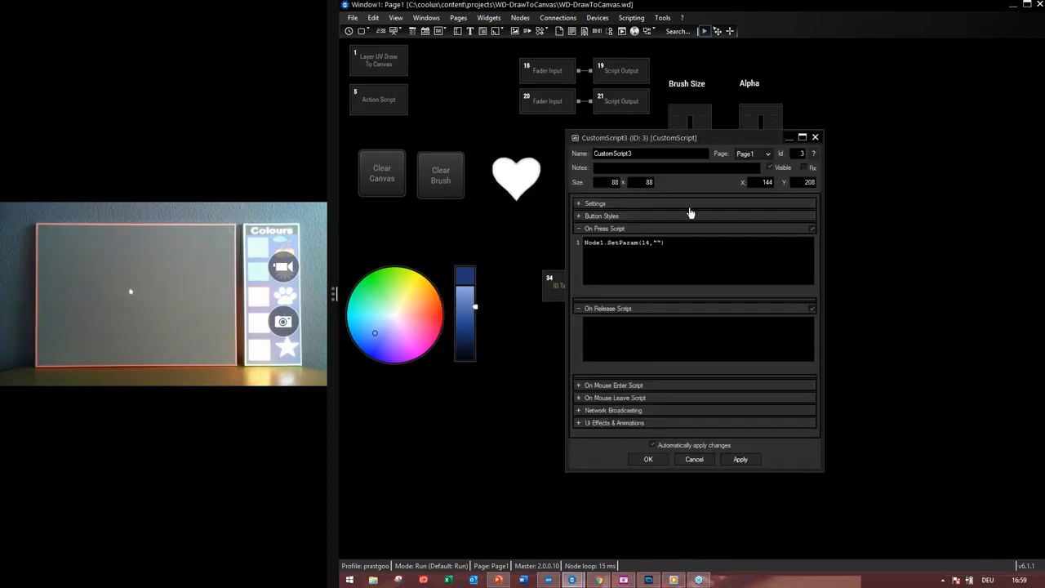
{"action": "left_click", "coordinate": [671, 219]}
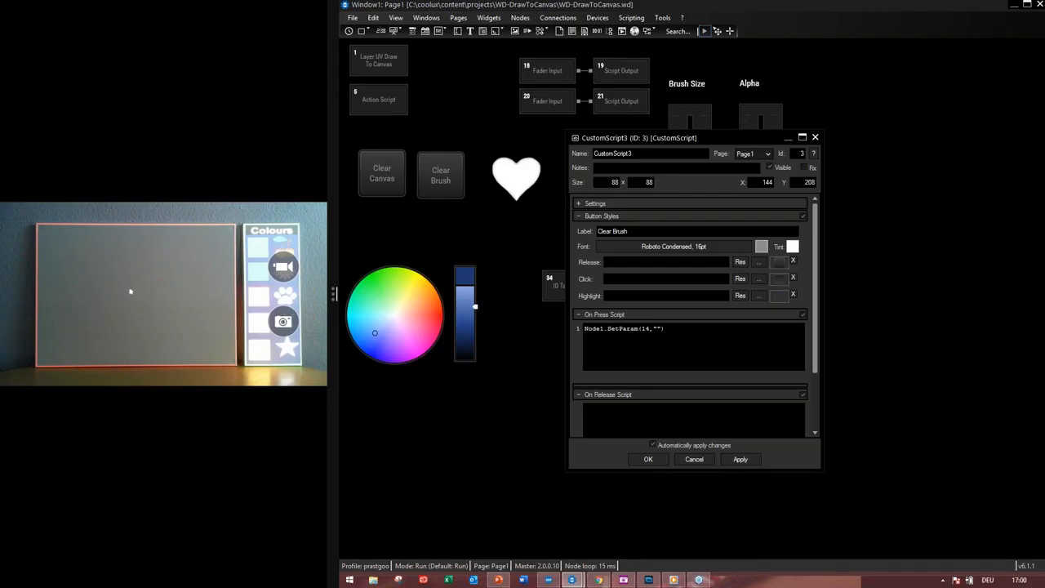
{"action": "left_click", "coordinate": [655, 204]}
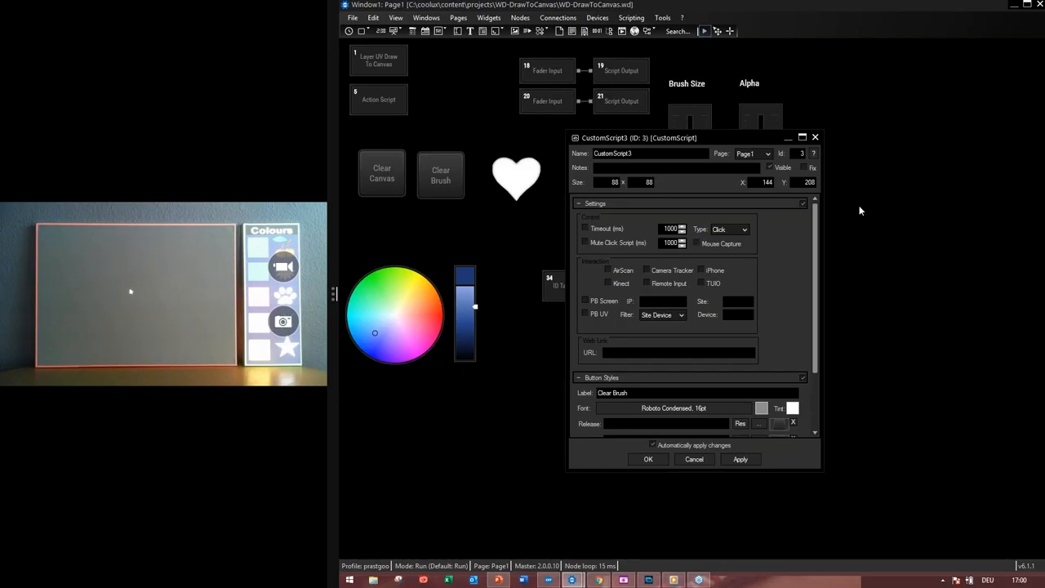
{"action": "left_click", "coordinate": [814, 137]}
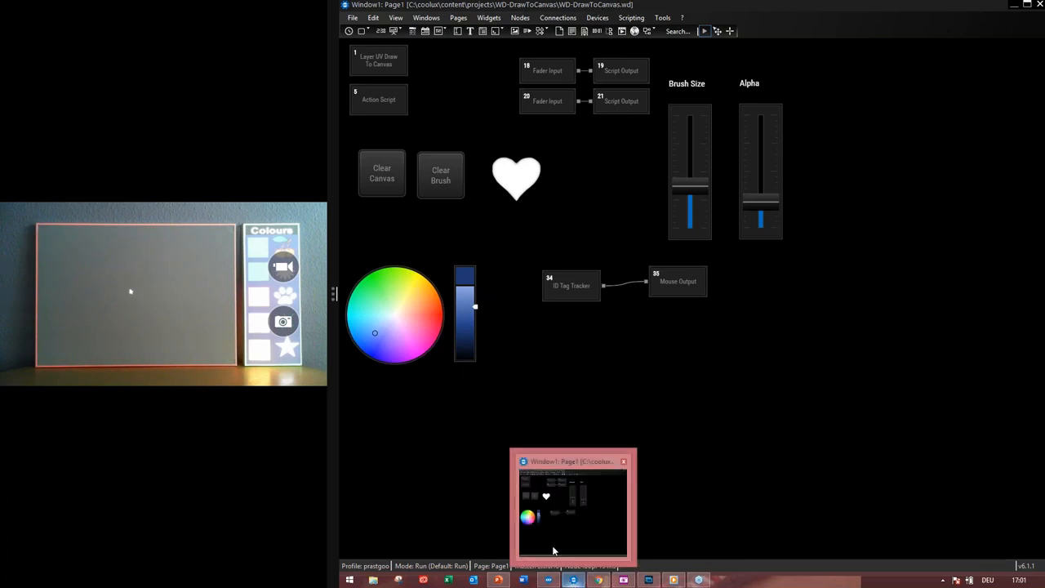
- Switch to the Webinar_DrawToCanvas PowerPoint slideshow and advance past the Links slide to the closing slide
{"action": "left_click", "coordinate": [499, 579]}
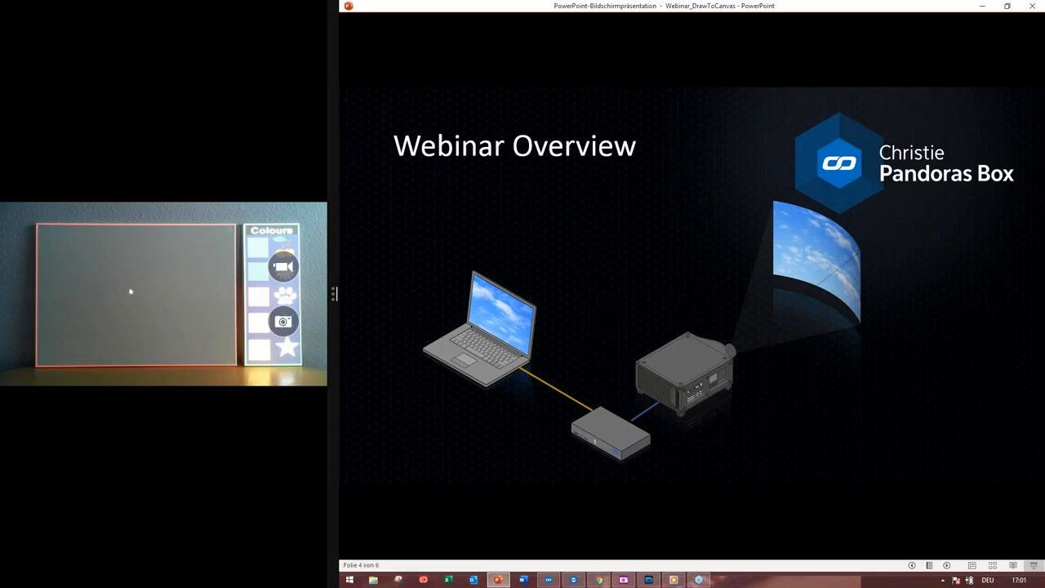
{"action": "key", "text": "Right"}
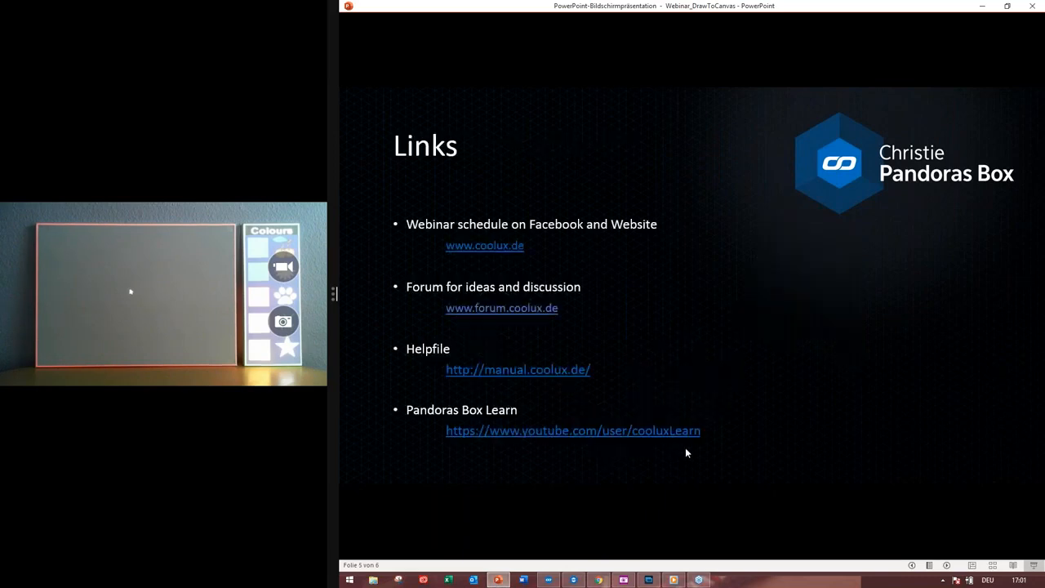
{"action": "key", "text": "Right"}
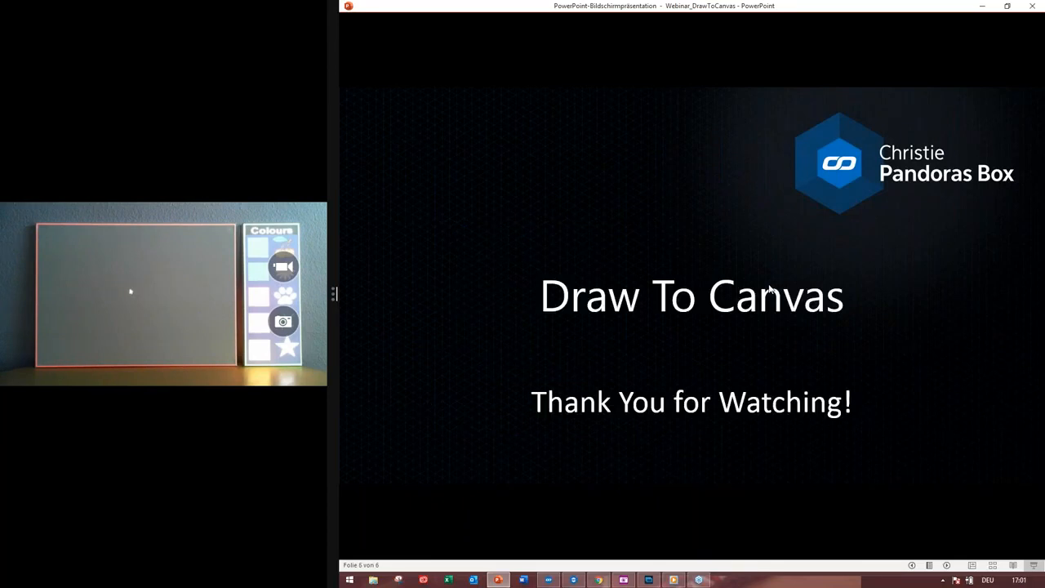